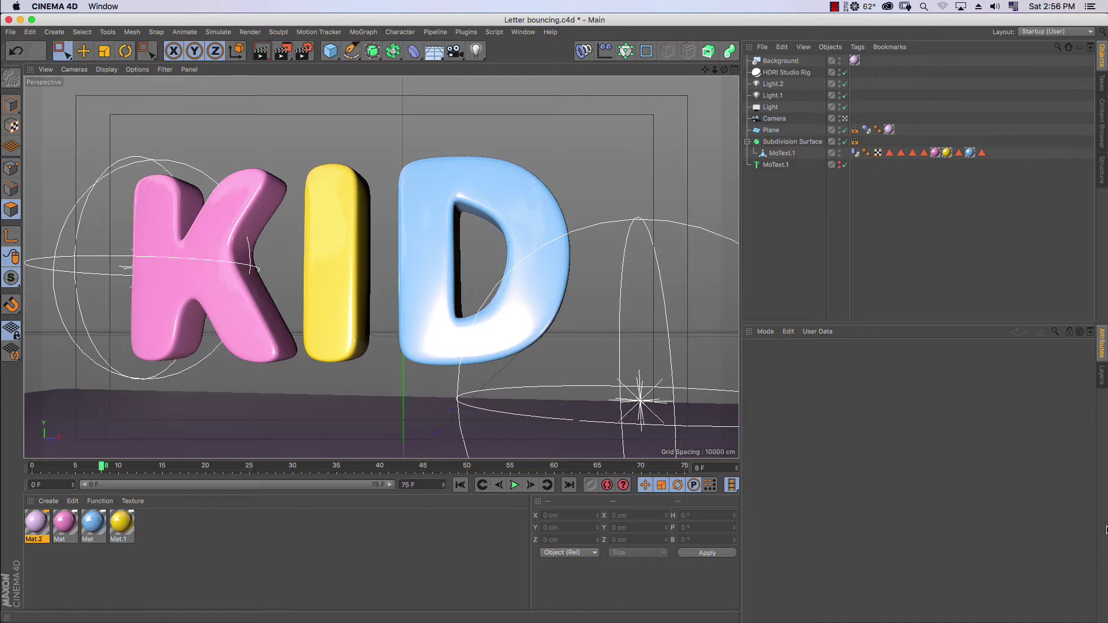
Start a new scene with the HDTV 1080 25 output preset and a 25 fps project rate.
click(10, 31)
click(26, 47)
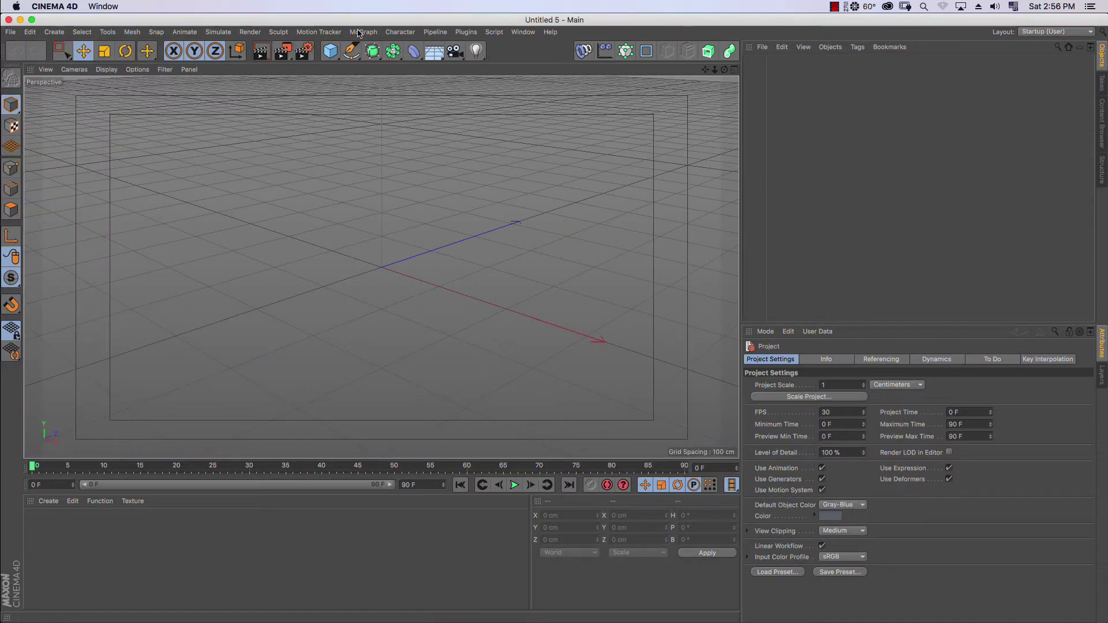
click(304, 50)
click(396, 159)
mouse_move(407, 191)
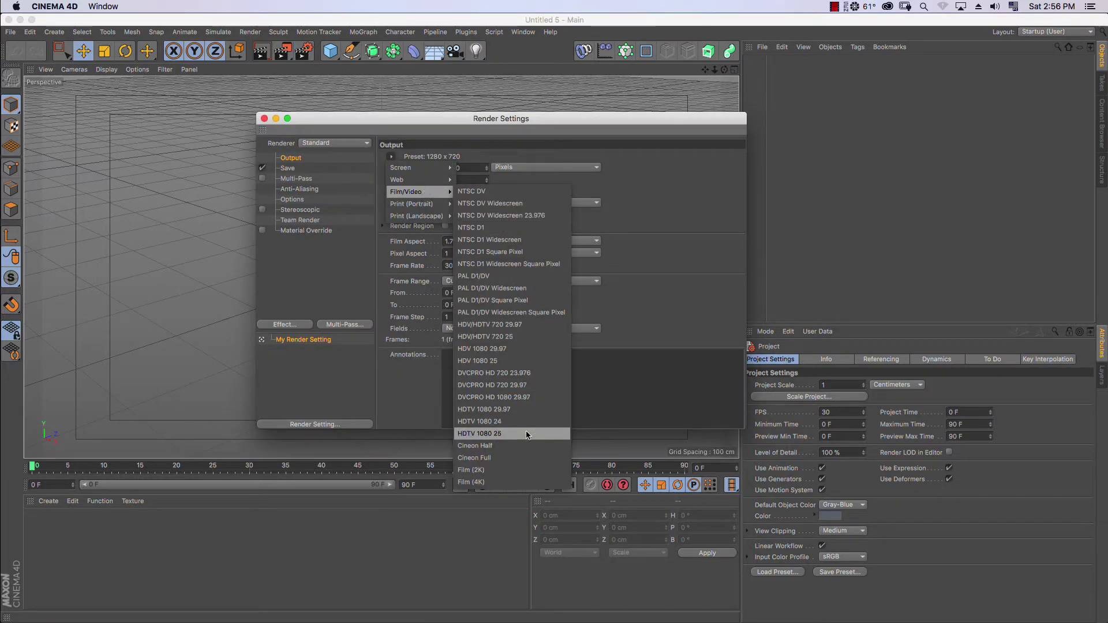
click(512, 434)
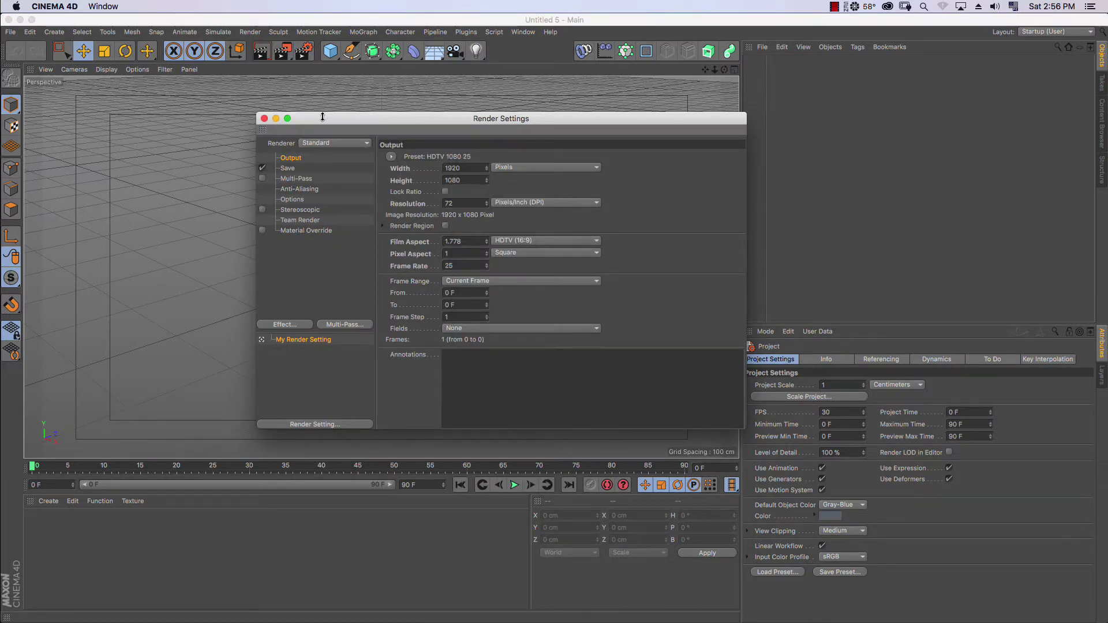
click(827, 412)
text(2)
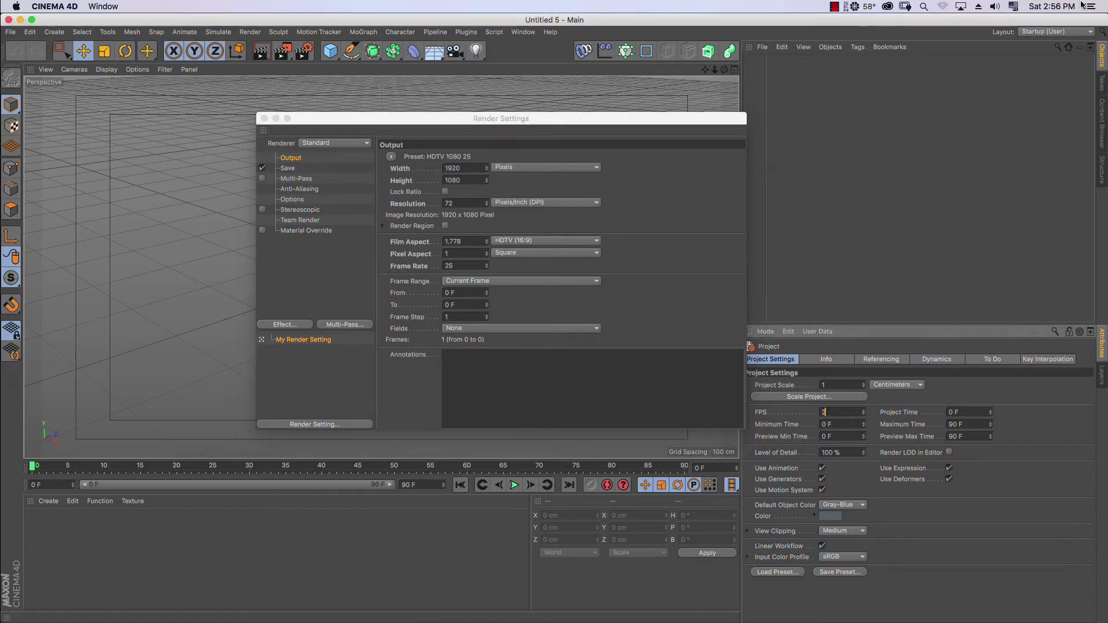
text(5)
key(Return)
click(264, 119)
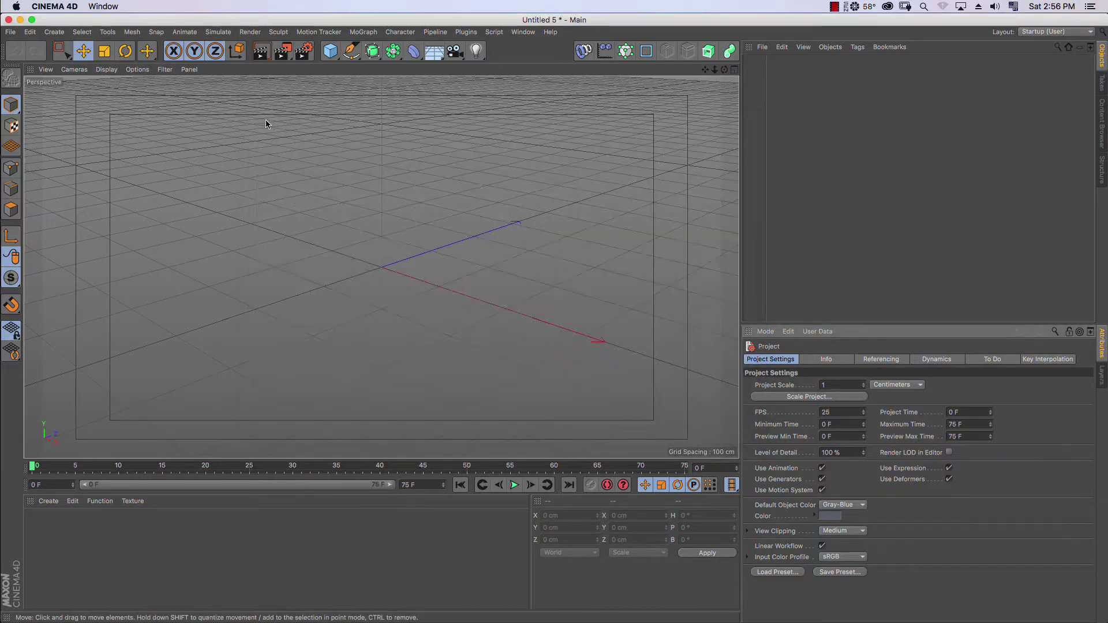
Add a plane and stretch it to about 880 cm wide and deeper front to back.
drag(726, 75, 796, 62)
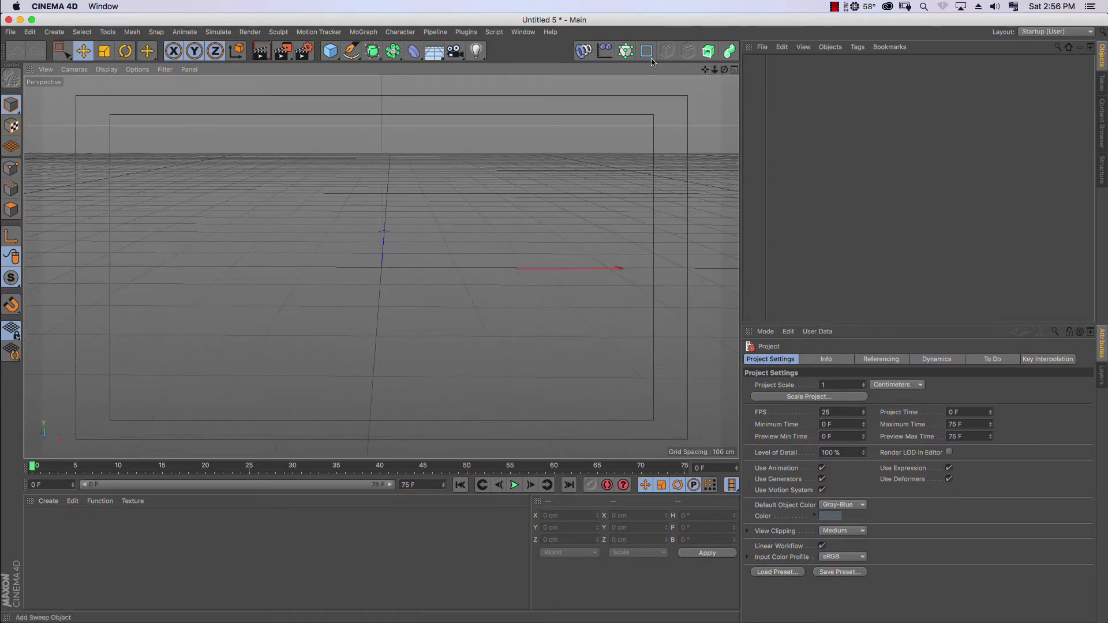
click(338, 54)
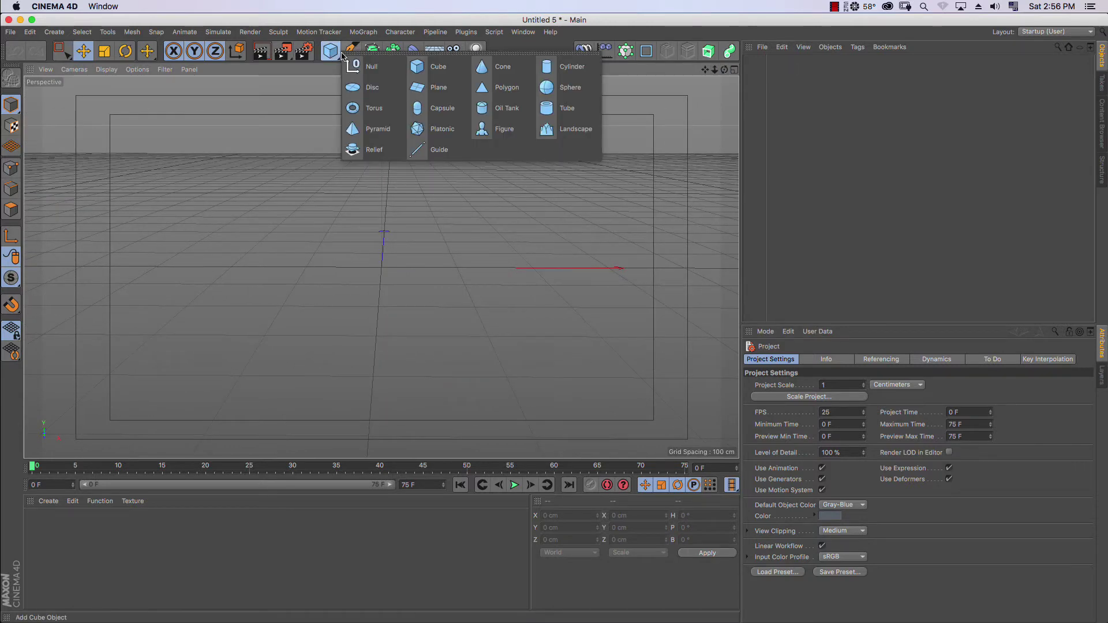
click(446, 89)
drag(542, 267, 574, 271)
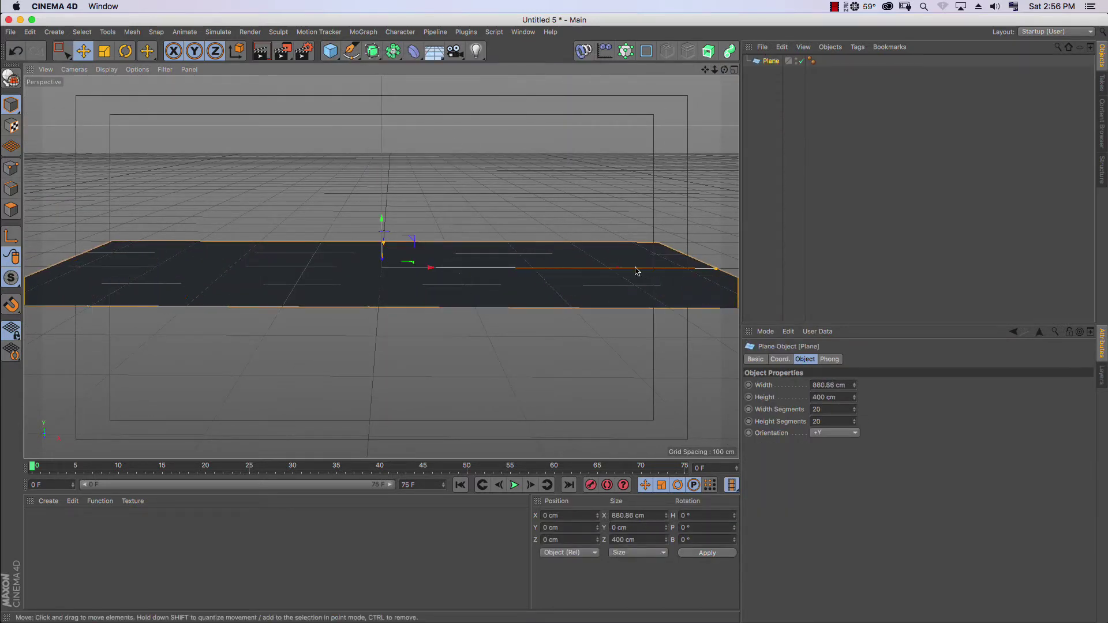
drag(391, 244, 389, 239)
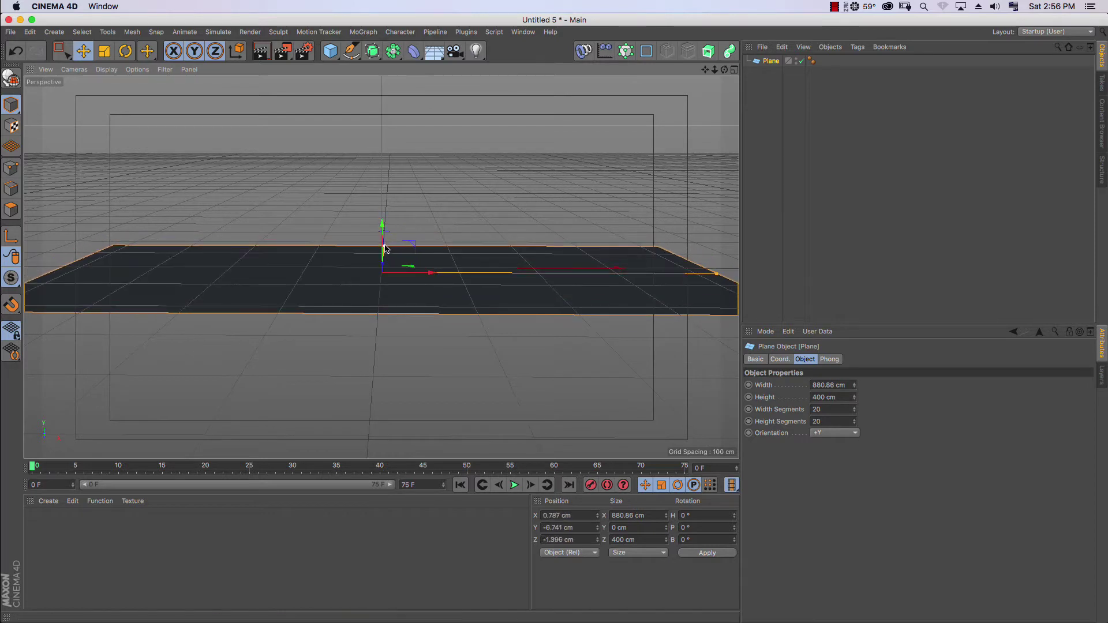
click(858, 125)
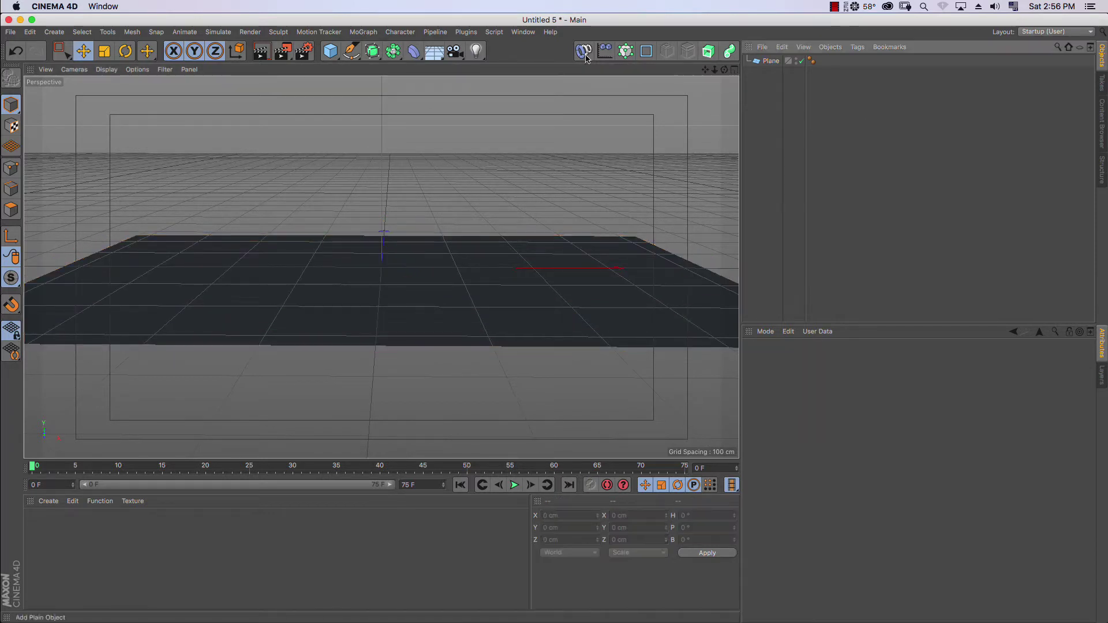
drag(718, 72, 702, 82)
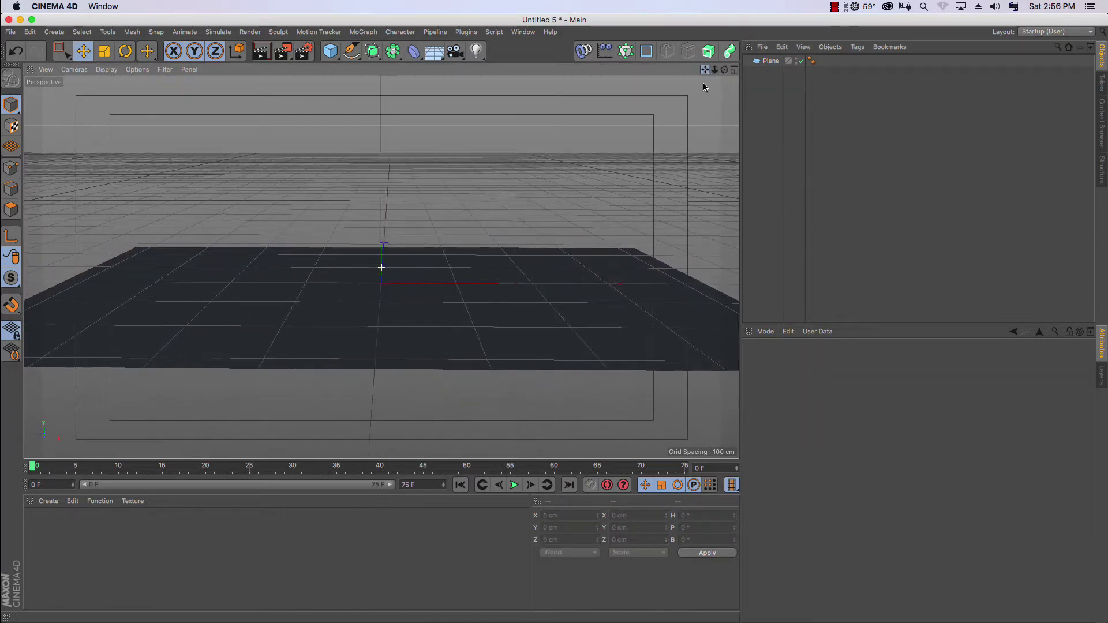
Add a MoText reading KID in Source Sans Pro and shift it into place.
click(363, 32)
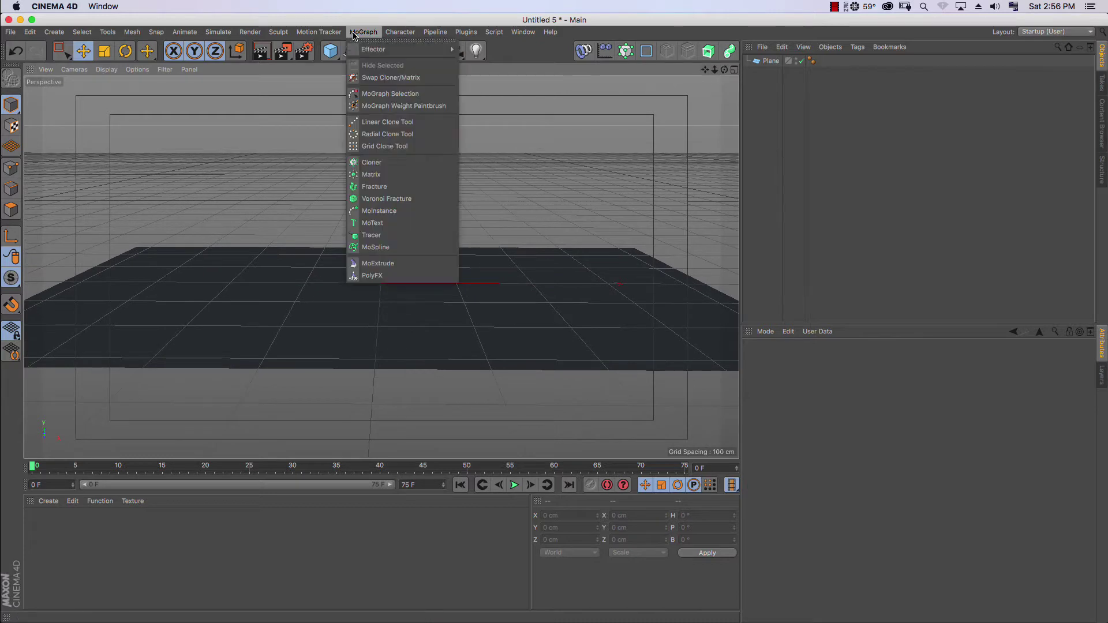
click(374, 224)
drag(381, 254, 202, 254)
text(KID)
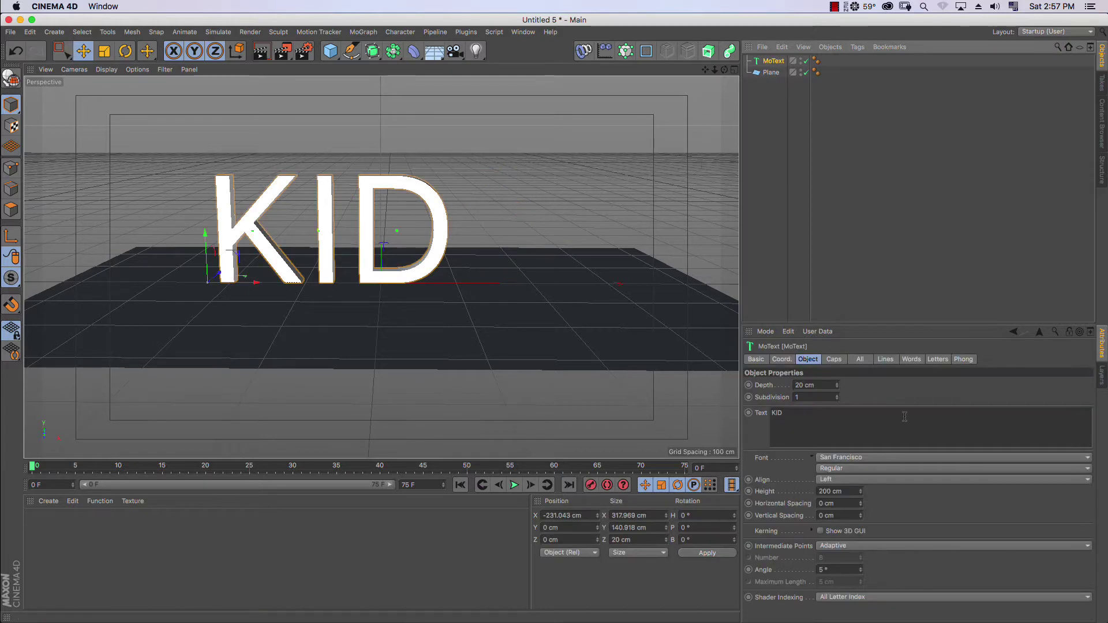
click(831, 459)
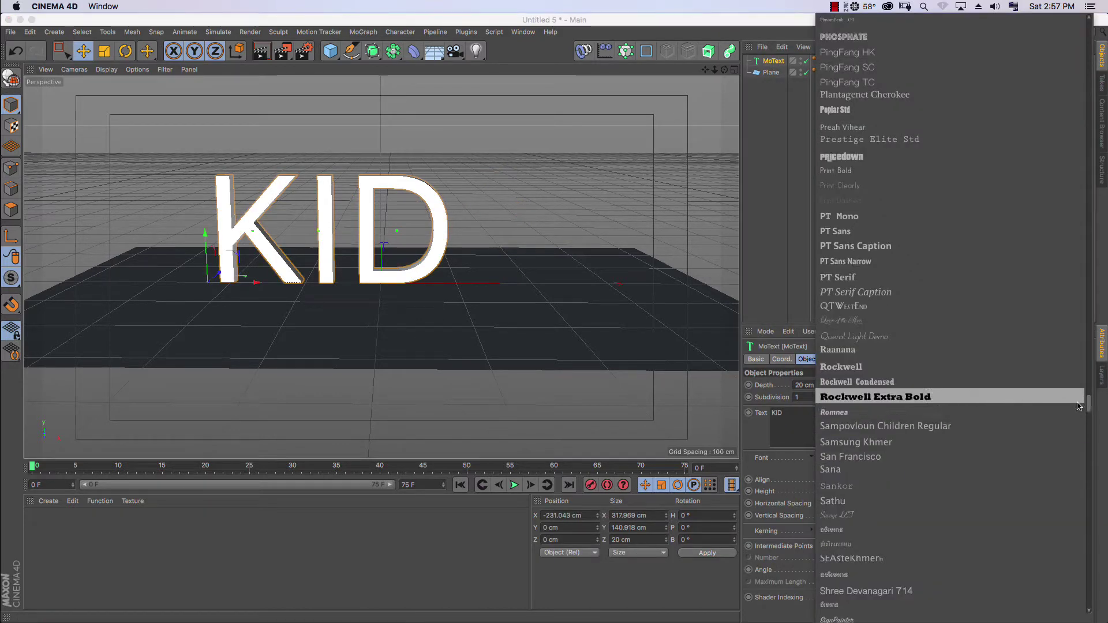
drag(1092, 408, 1089, 422)
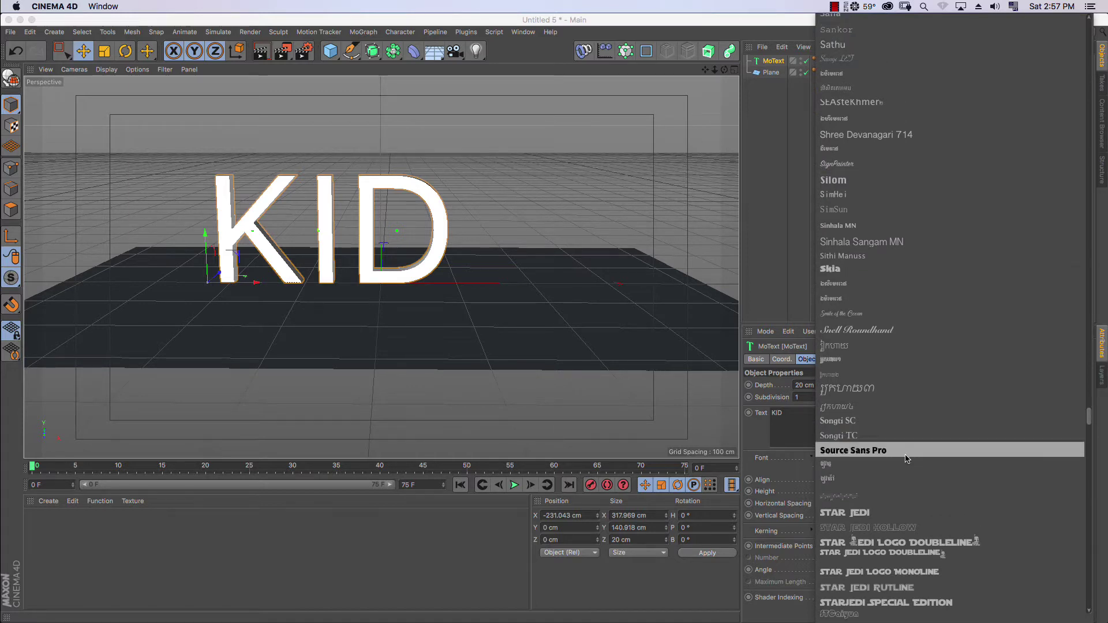
click(989, 452)
drag(257, 279, 316, 275)
scroll(316, 275, up, 5)
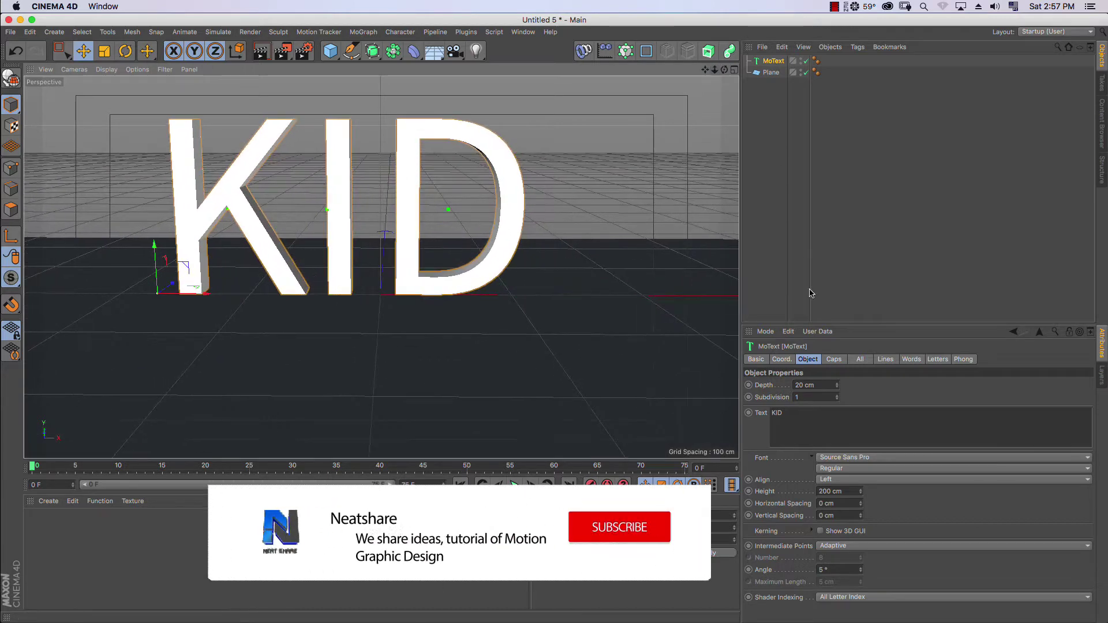
Give the letters Fillet caps on front and back with a 1 cm radius.
click(835, 358)
click(861, 384)
click(866, 431)
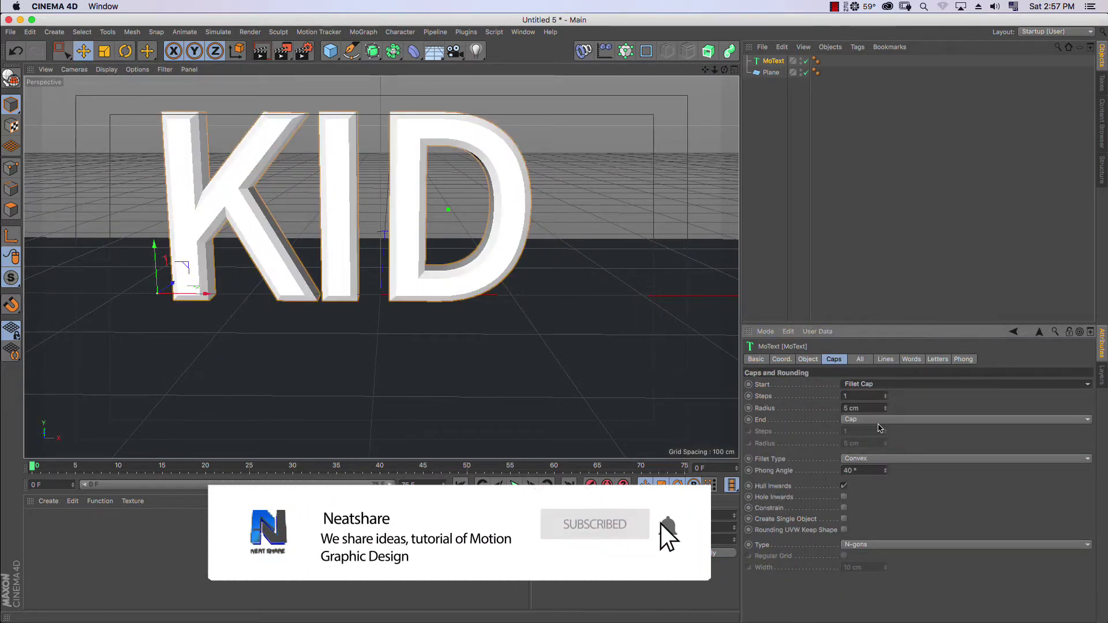
click(875, 466)
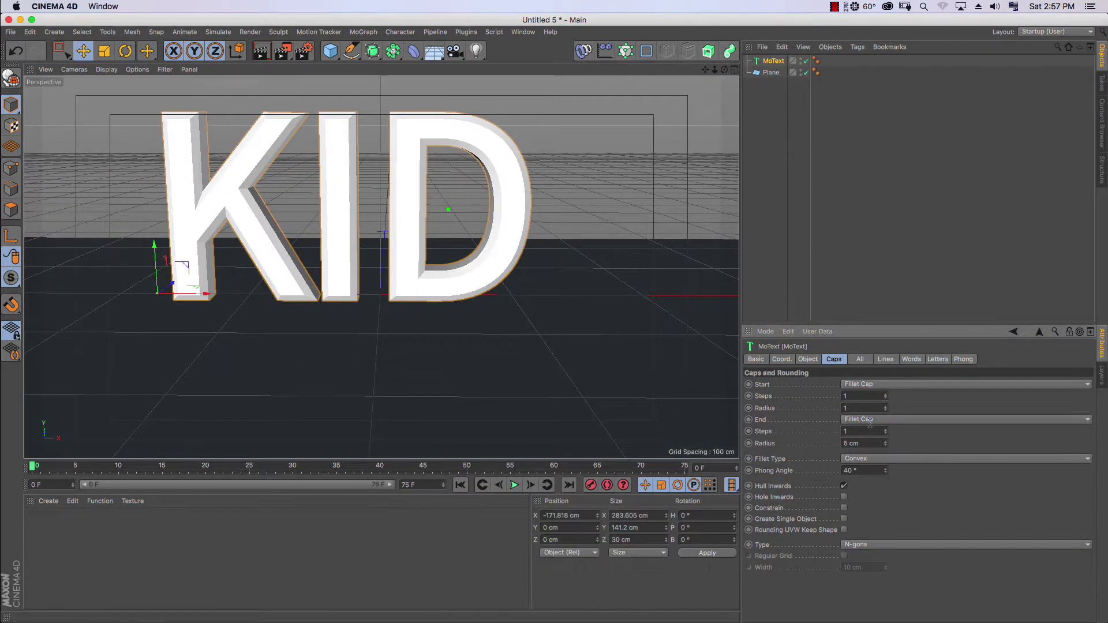
text(1)
key(Return)
Set the KID extrusion depth to 40 cm, checking it from a side view.
click(808, 359)
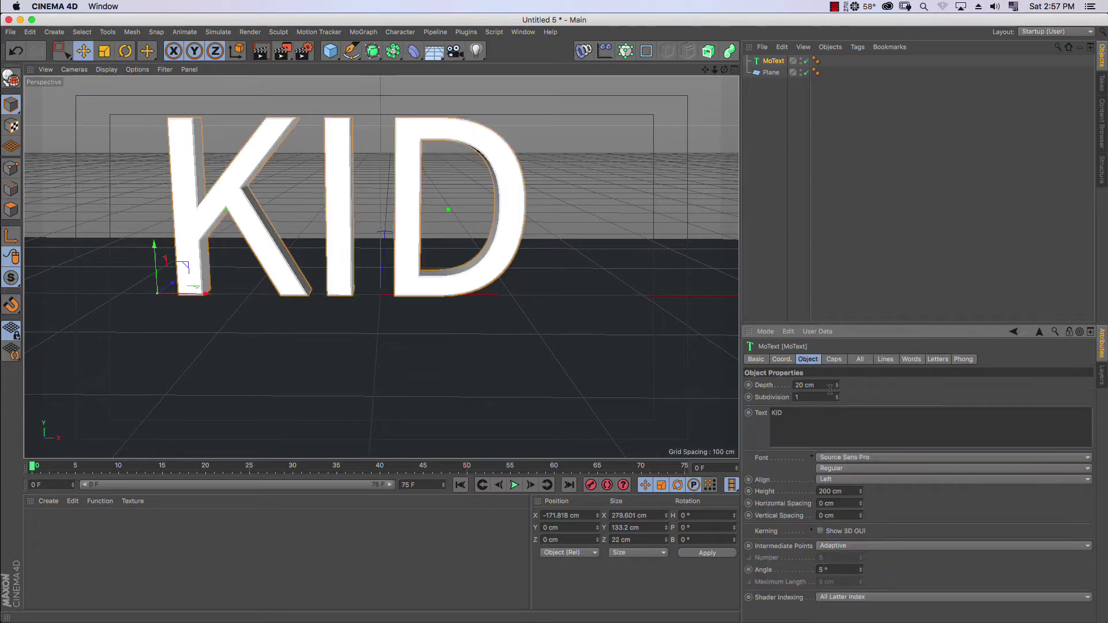
double_click(810, 384)
key(Return)
mouse_move(725, 69)
mouse_down()
mouse_move(807, 93)
mouse_move(802, 150)
mouse_up()
drag(839, 389, 643, 246)
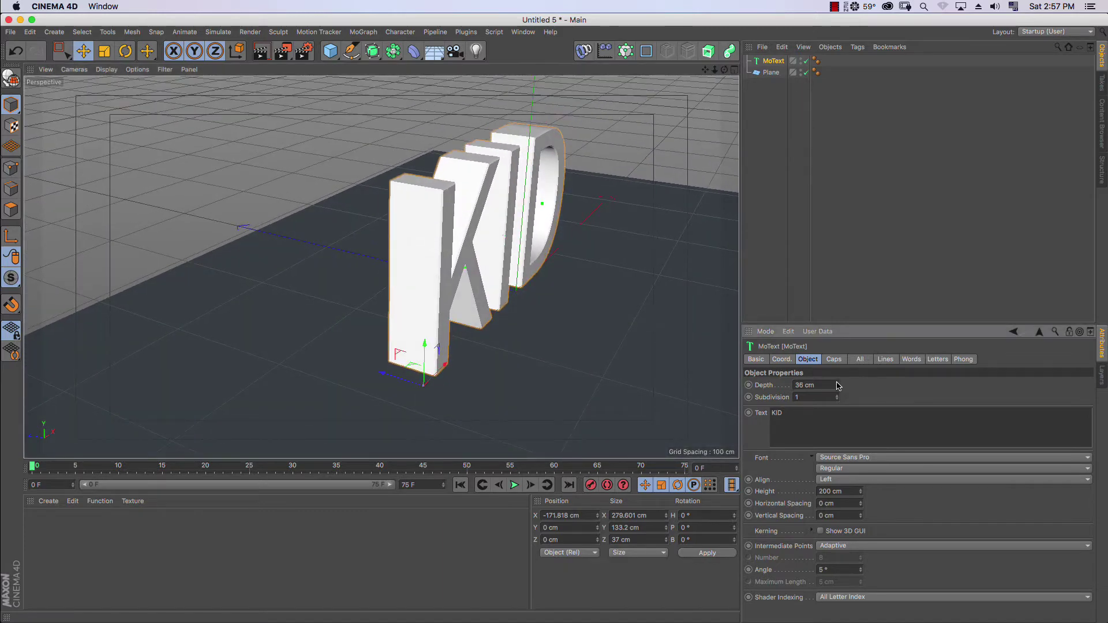
text(0)
key(Return)
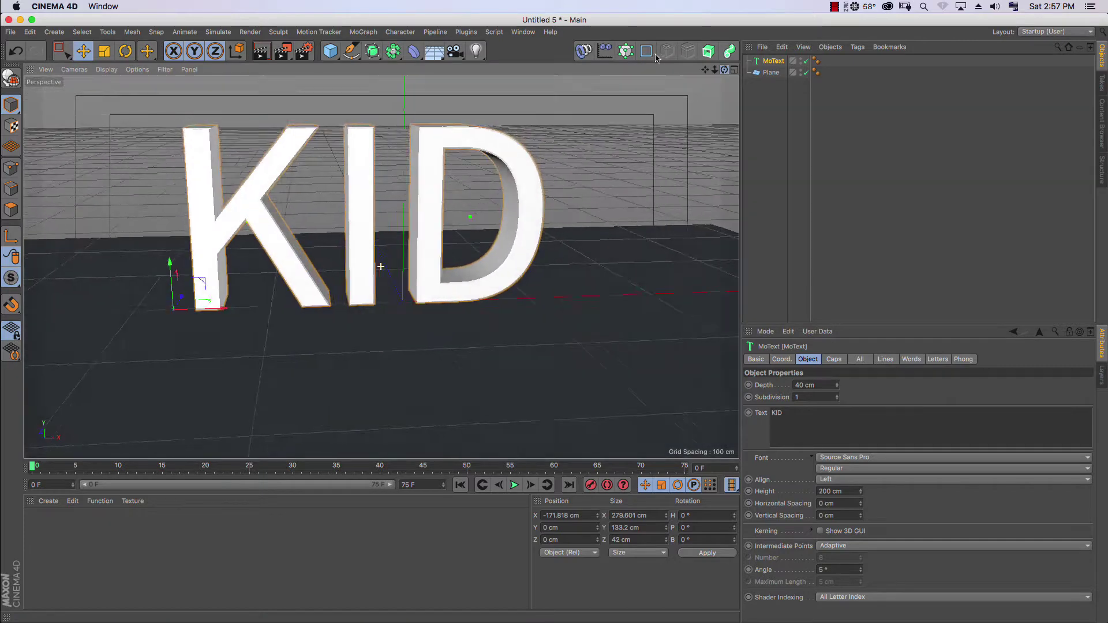
drag(725, 70, 754, 71)
click(754, 71)
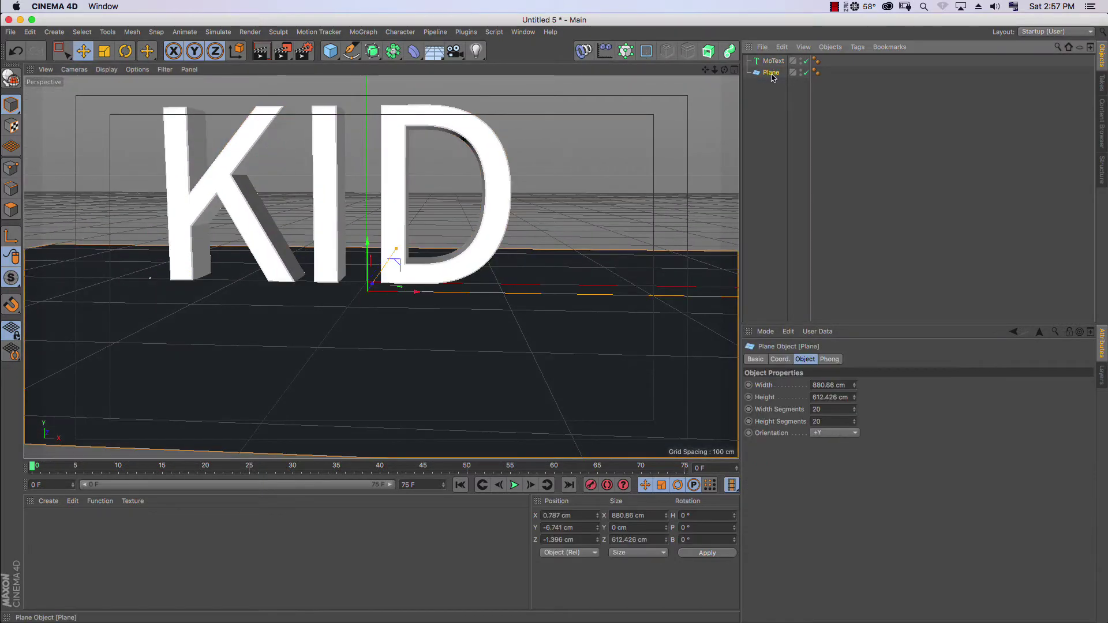
Add a Collider Body tag to the floor plane.
right_click(772, 75)
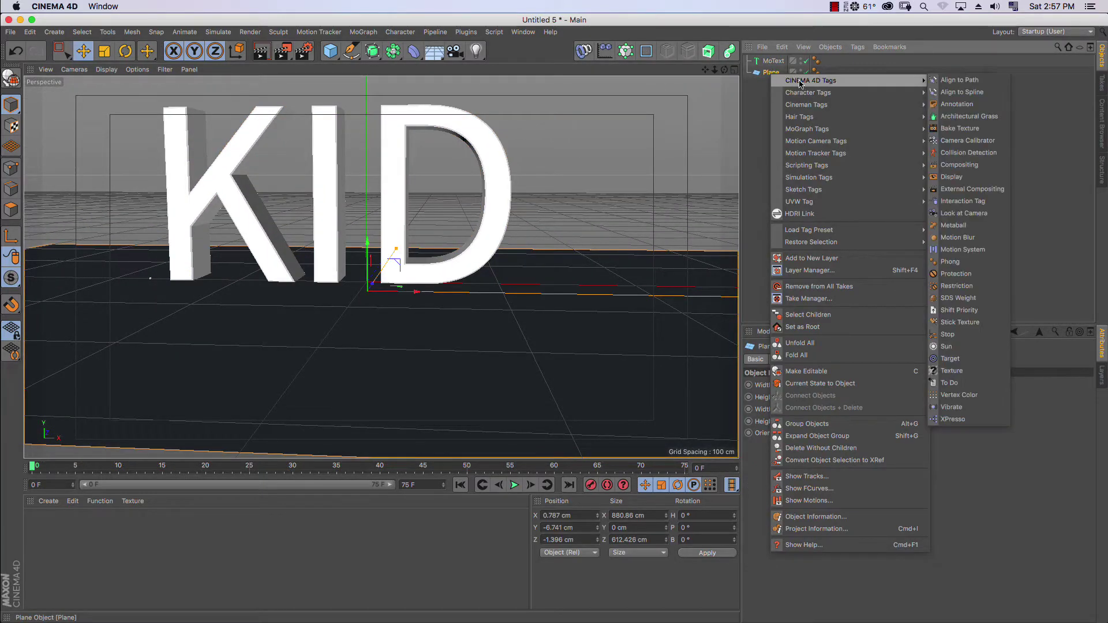
mouse_move(809, 177)
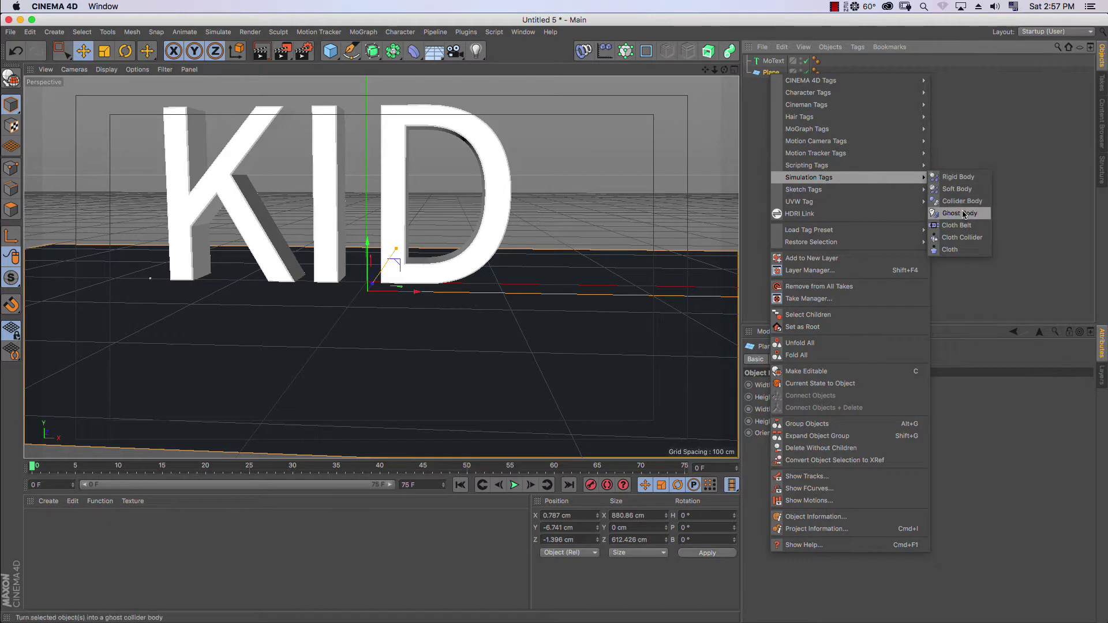
click(961, 201)
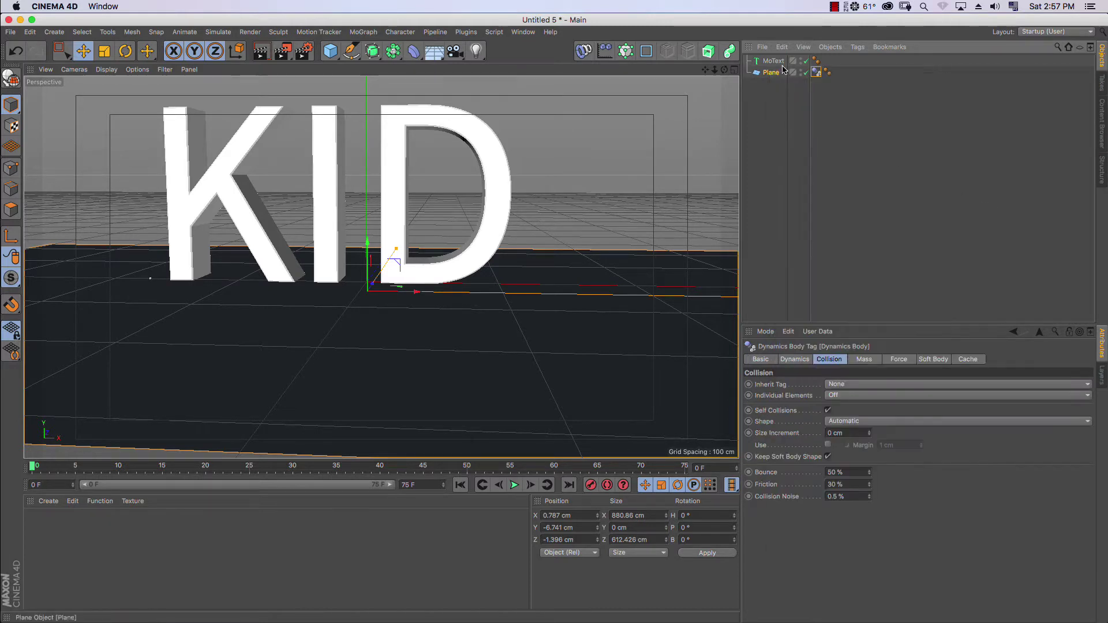
click(776, 62)
Add a Soft Body tag to the KID text.
right_click(777, 63)
mouse_move(812, 166)
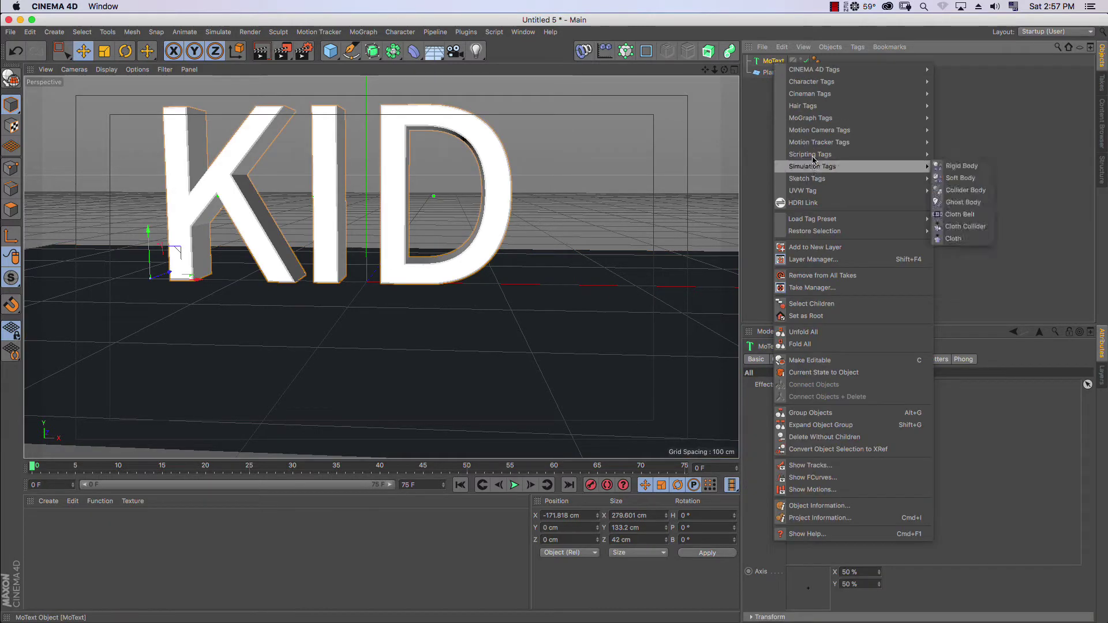
click(975, 179)
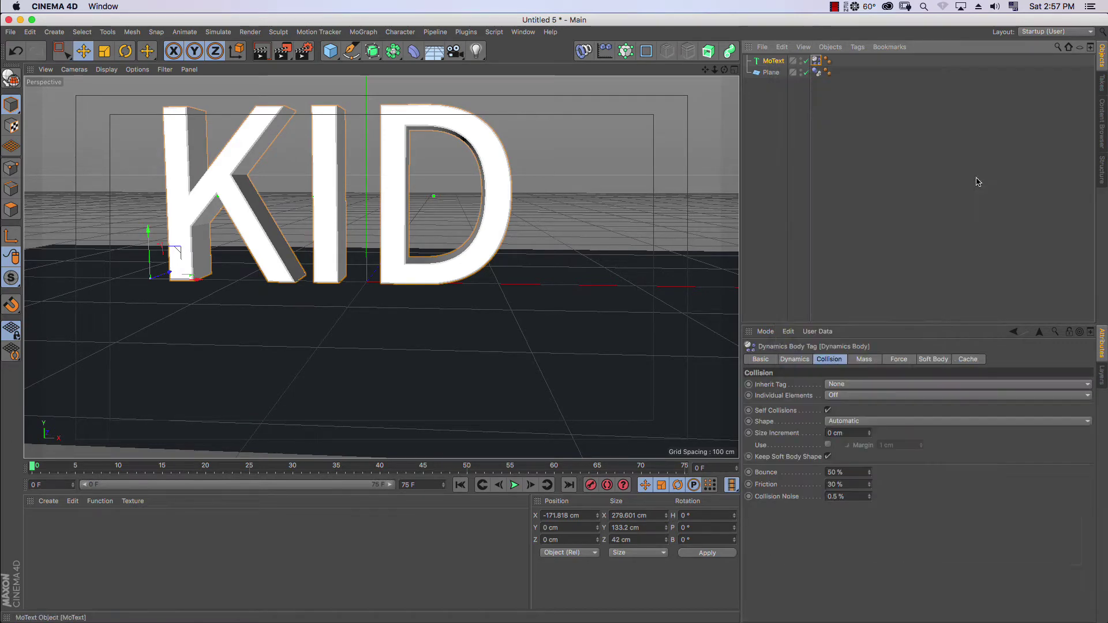
drag(718, 71, 401, 389)
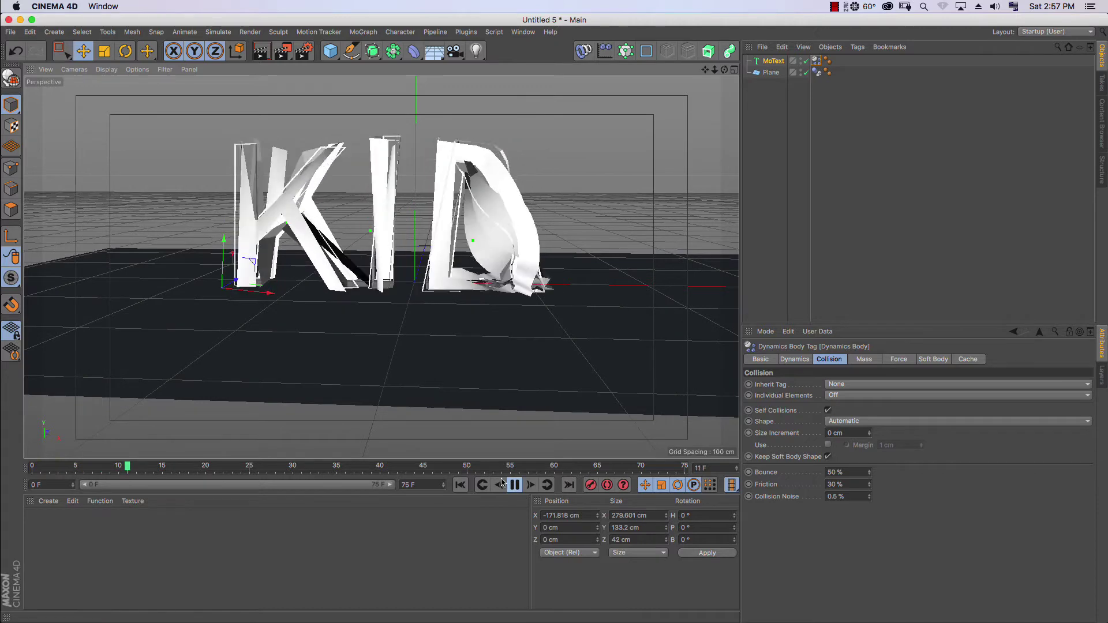
Stop playback, rewind to frame 0, and raise the KID text higher above the floor.
click(515, 486)
click(767, 154)
drag(192, 466, 2, 468)
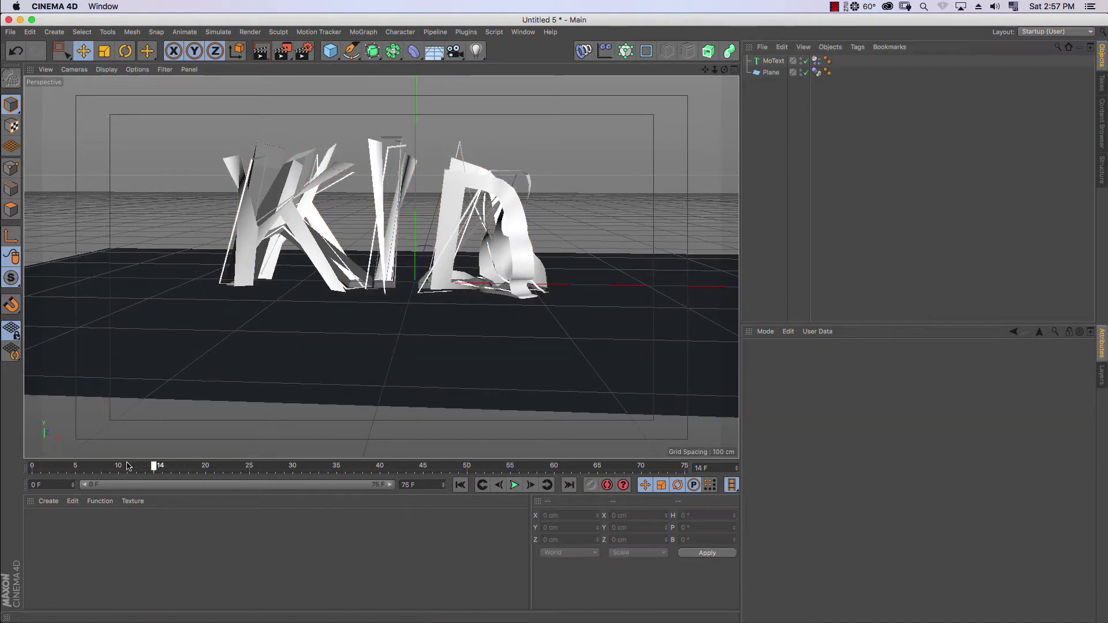
click(274, 189)
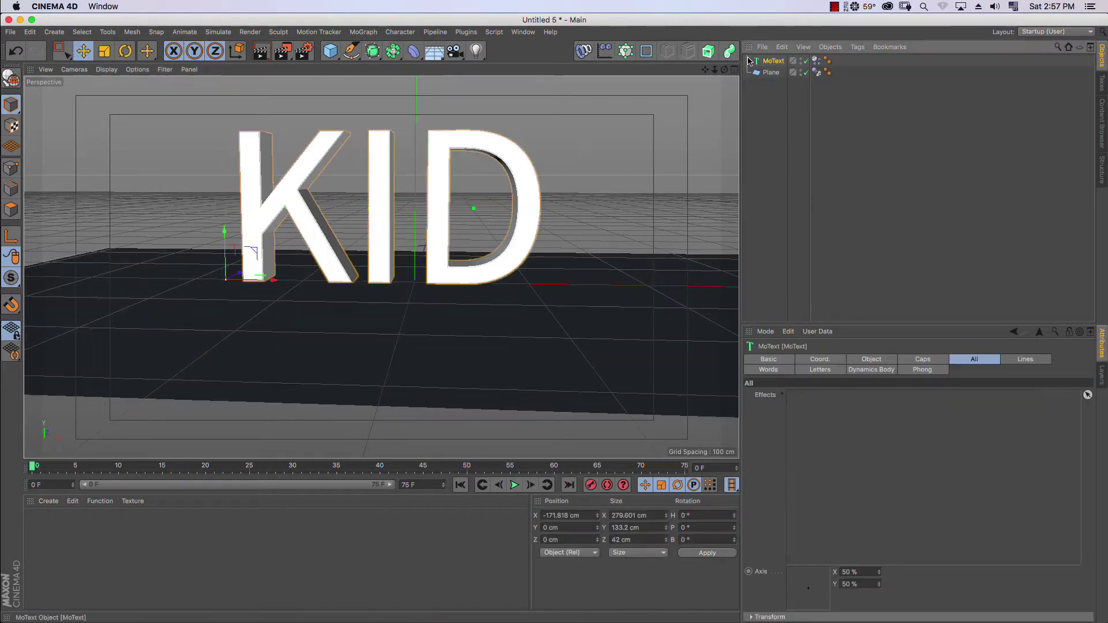
drag(708, 70, 707, 95)
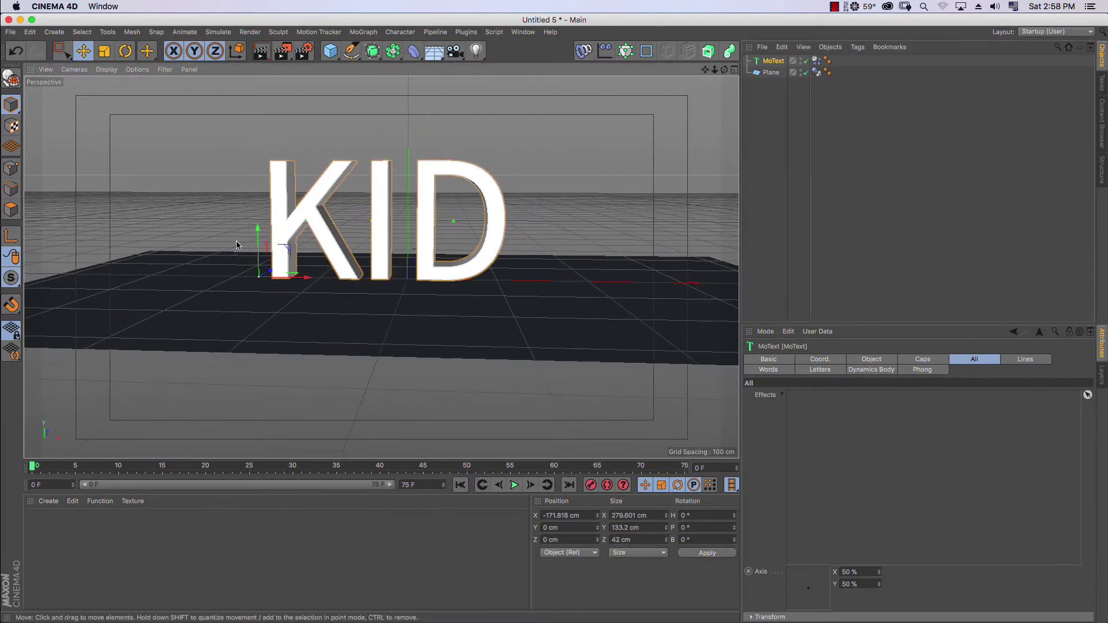
drag(258, 236, 261, 186)
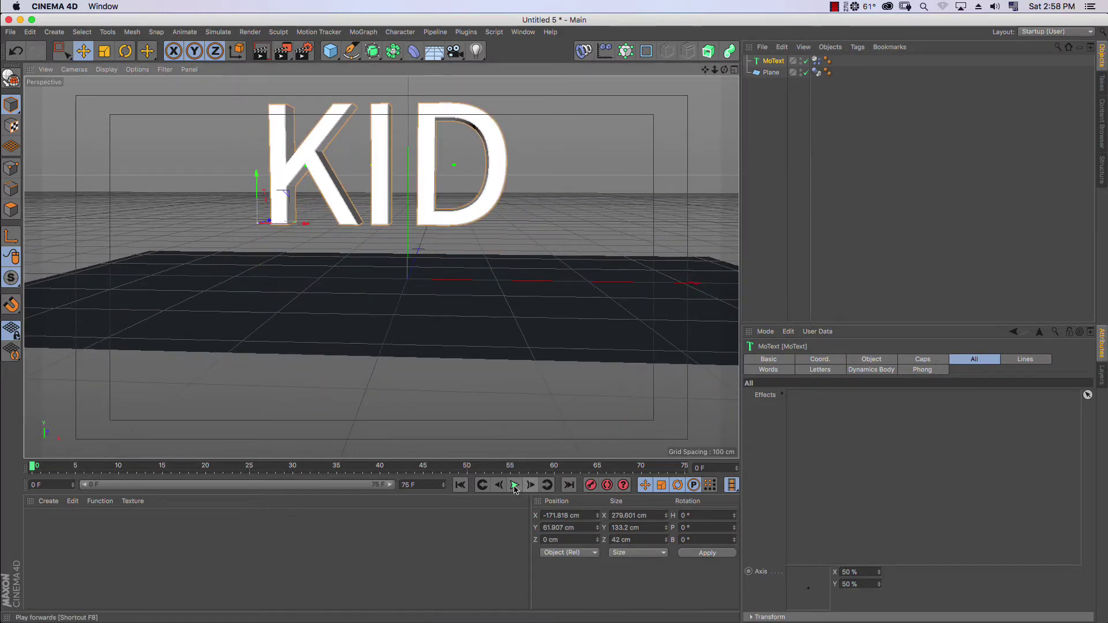
Play the fall simulation, render a preview of the fallen letters, then rewind to the start.
click(515, 484)
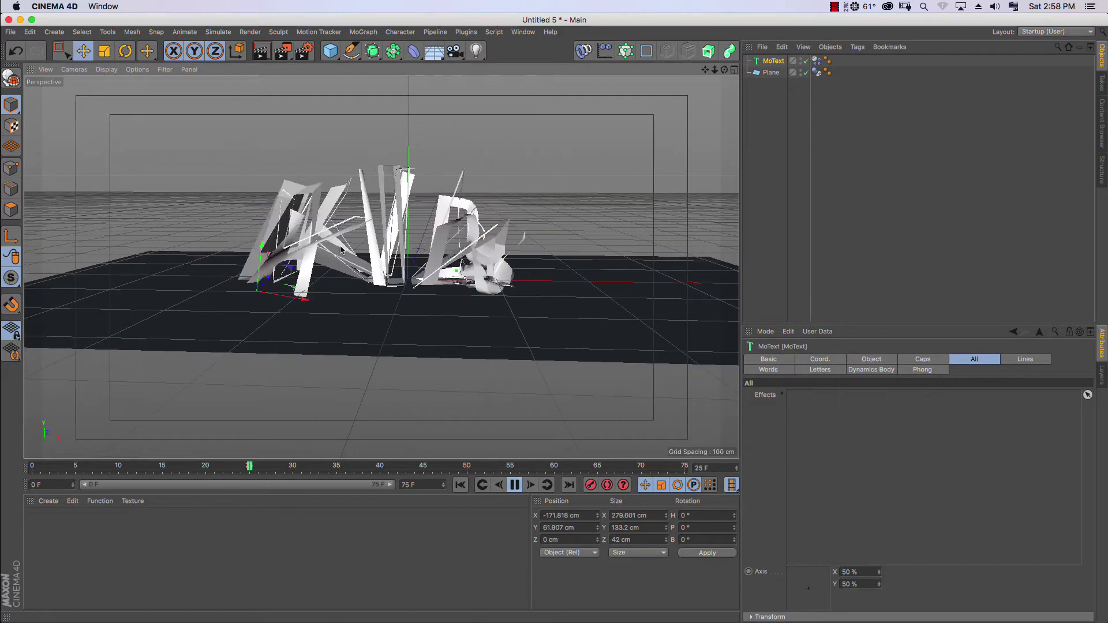
click(514, 485)
drag(710, 74, 296, 79)
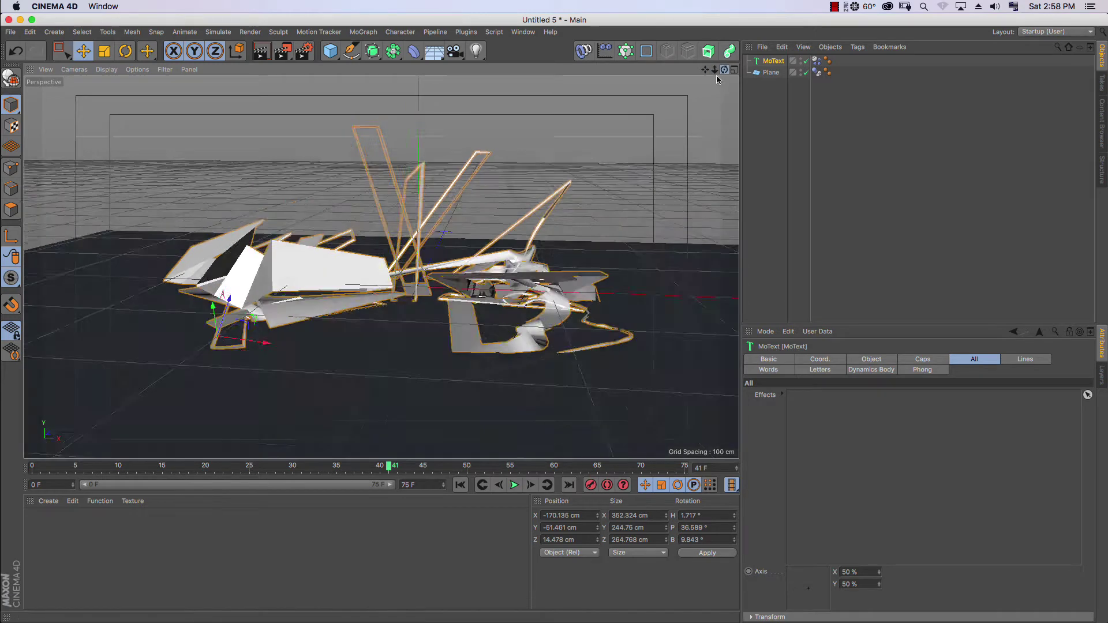
click(261, 51)
click(866, 180)
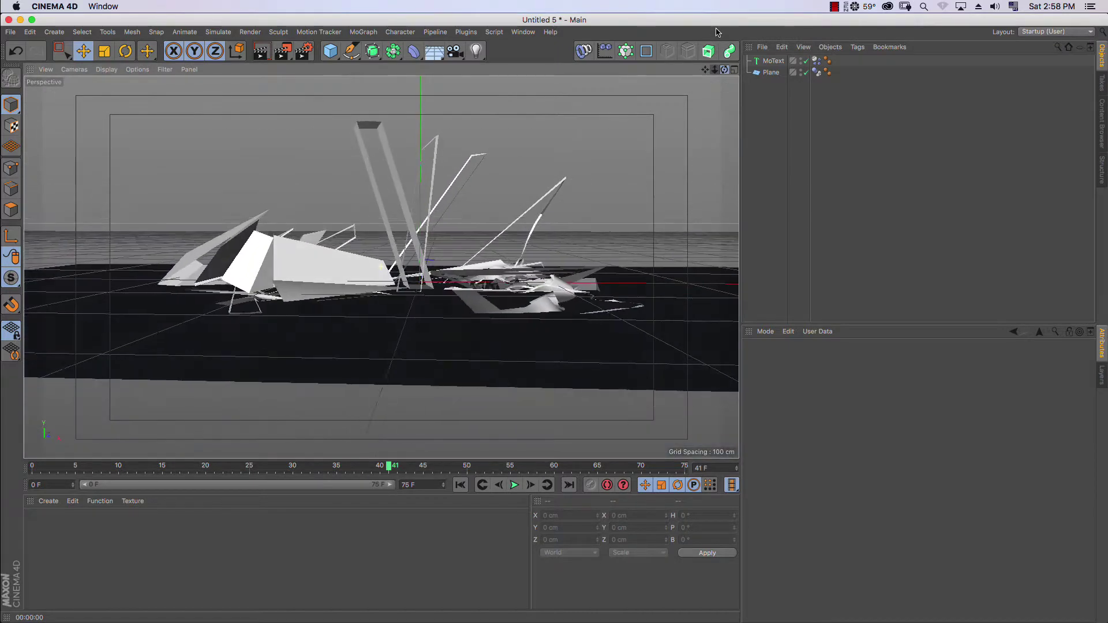
drag(725, 73, 344, 324)
drag(135, 471, 27, 462)
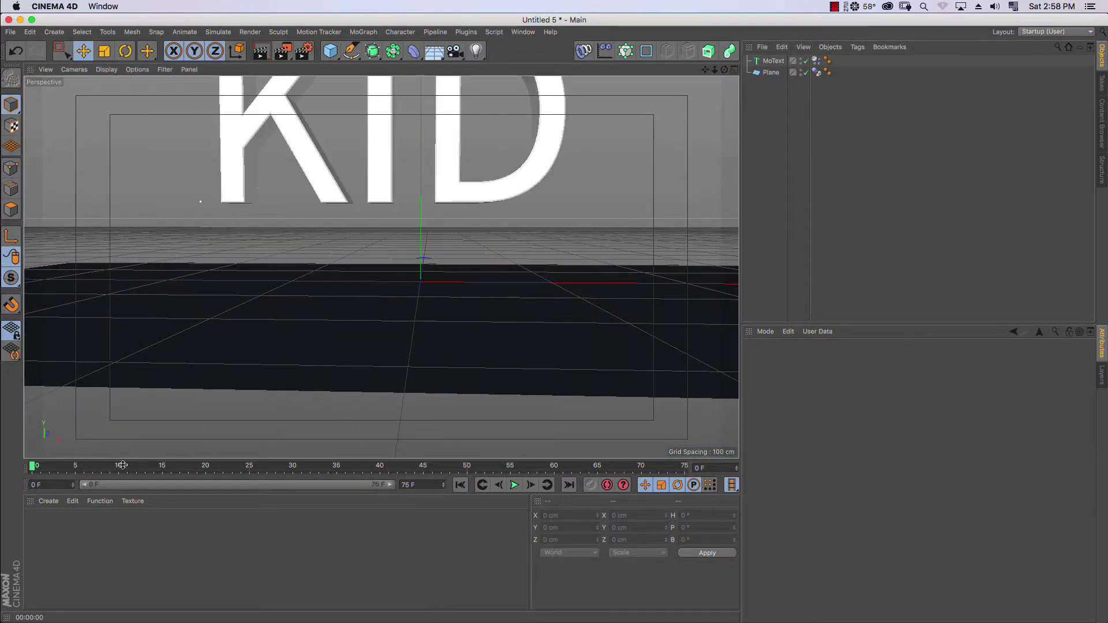
Review the collision settings on the KID text's Dynamics Body tag.
click(816, 60)
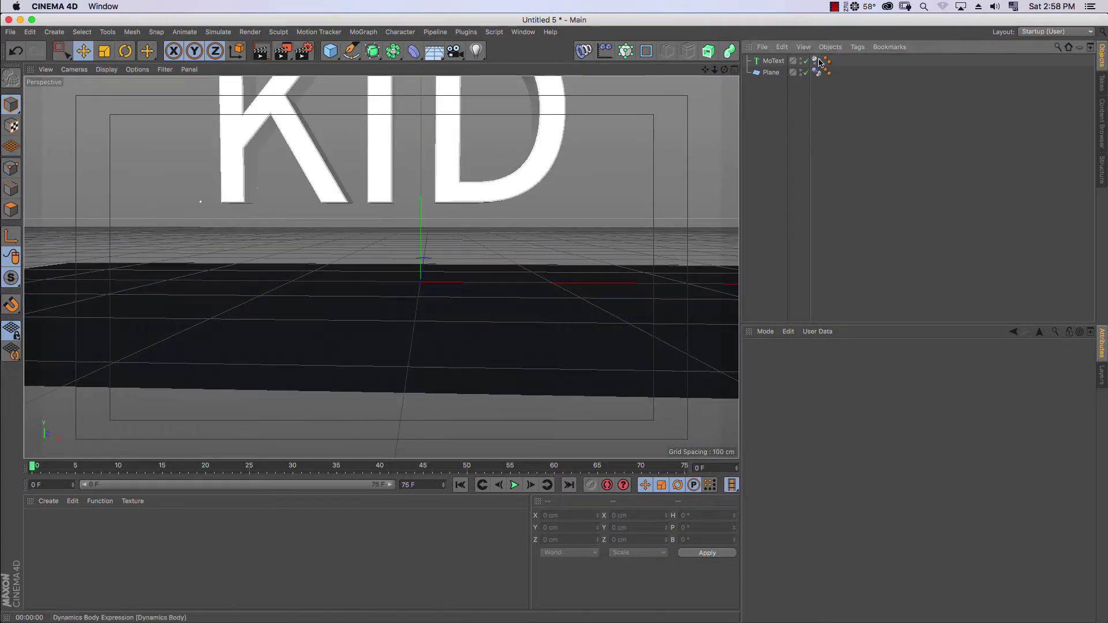
scroll(707, 97, up, 2)
scroll(707, 97, up, 1)
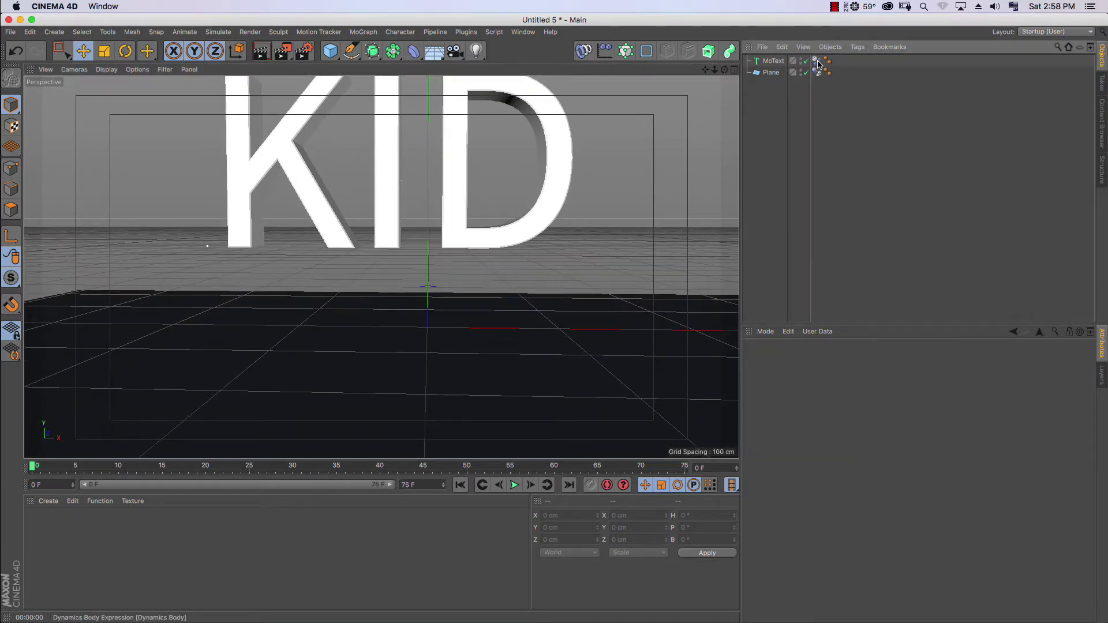
click(815, 61)
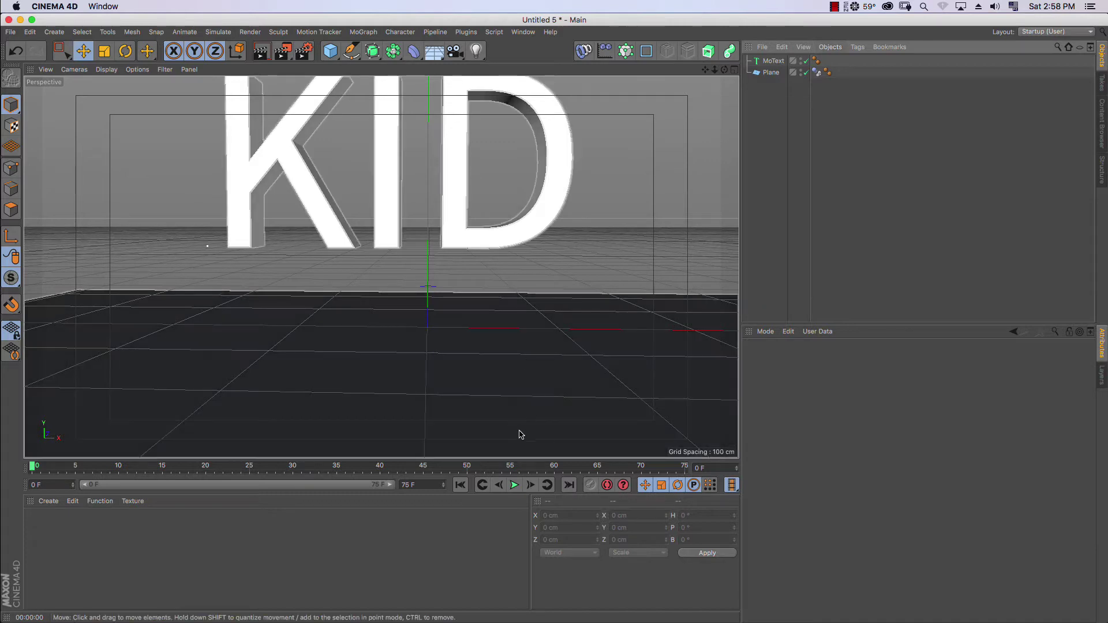
drag(715, 71, 705, 82)
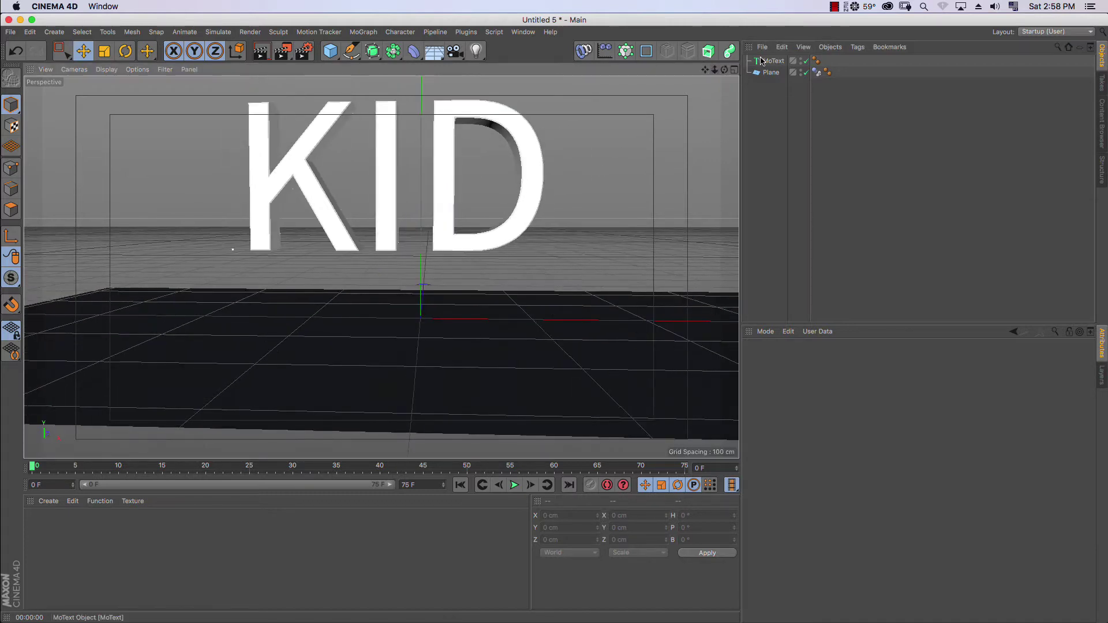
Enable cached dynamics data in Project Settings and show the KID text's Caps settings.
click(773, 61)
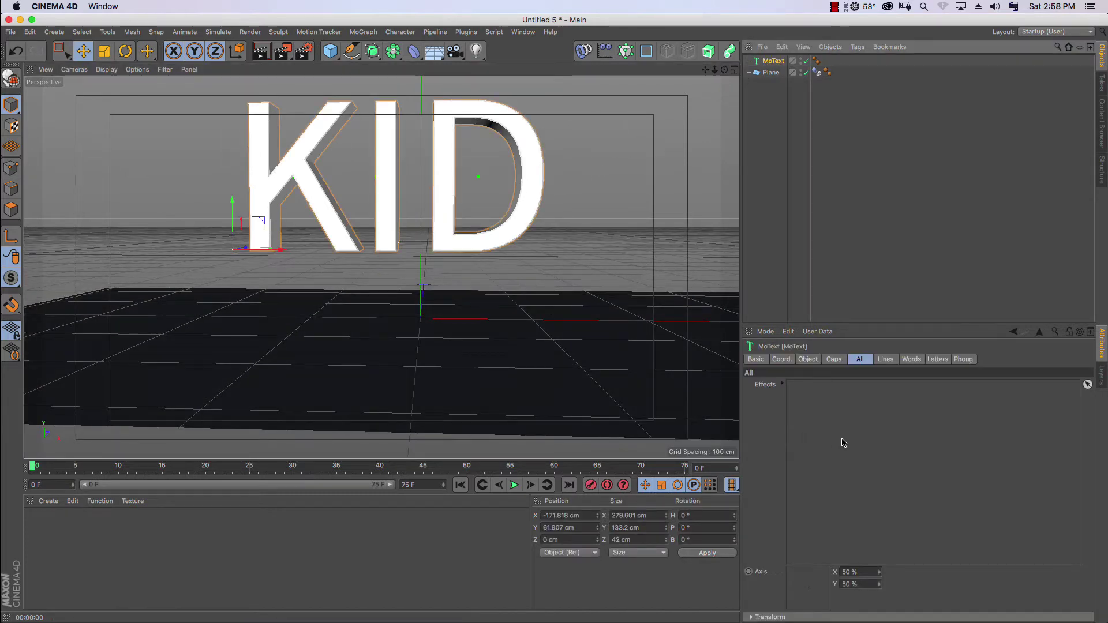
key(super+d)
click(942, 362)
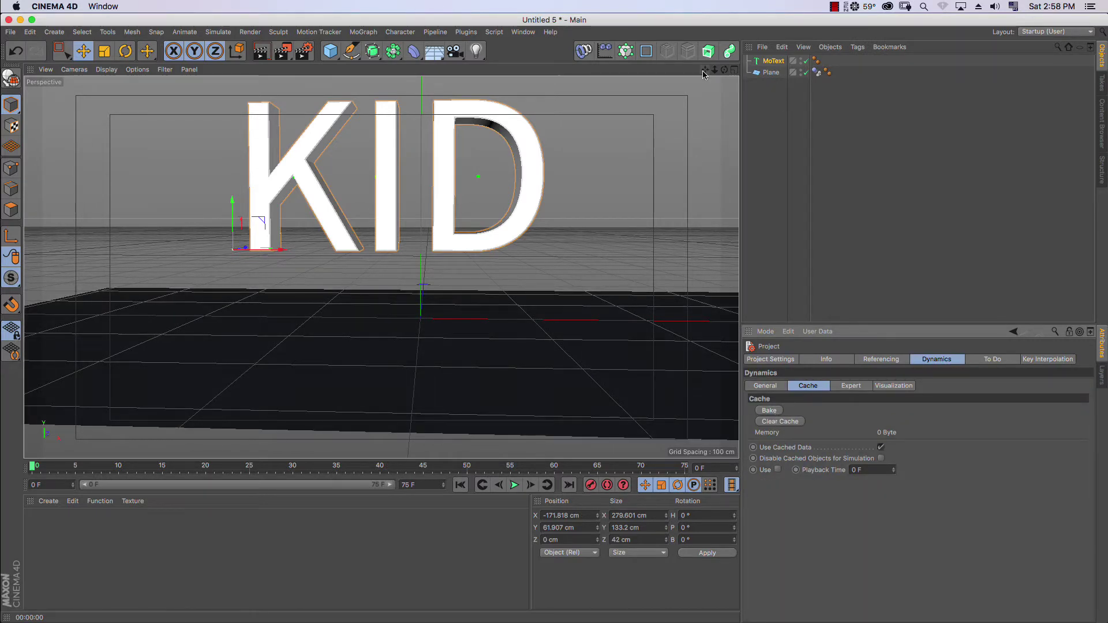
mouse_move(705, 69)
mouse_down()
mouse_move(707, 119)
mouse_move(708, 106)
mouse_up()
click(770, 61)
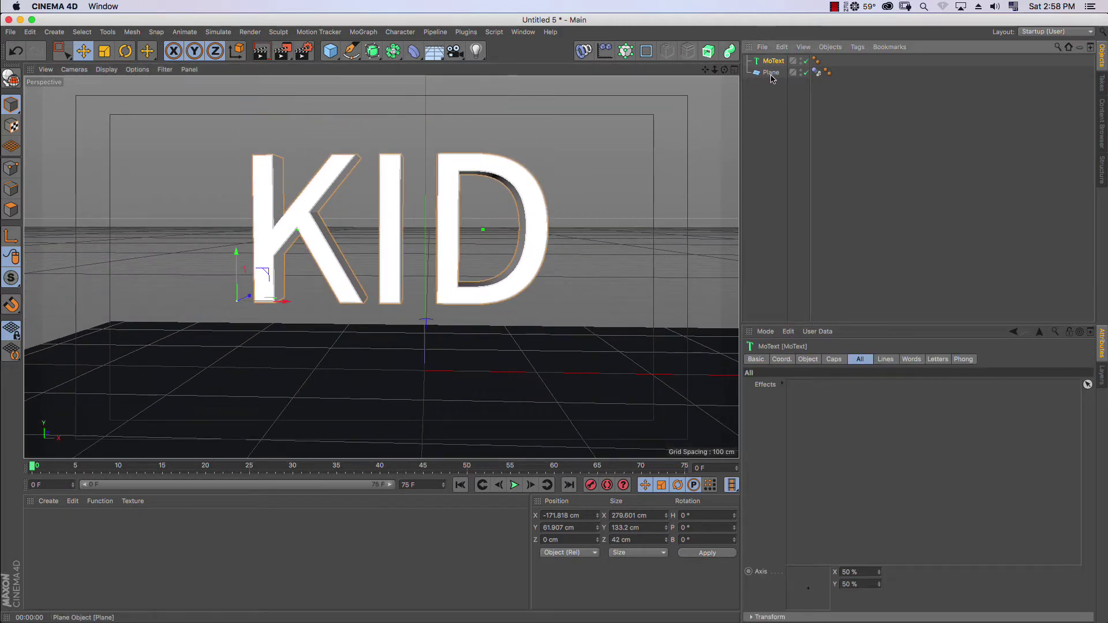
click(834, 359)
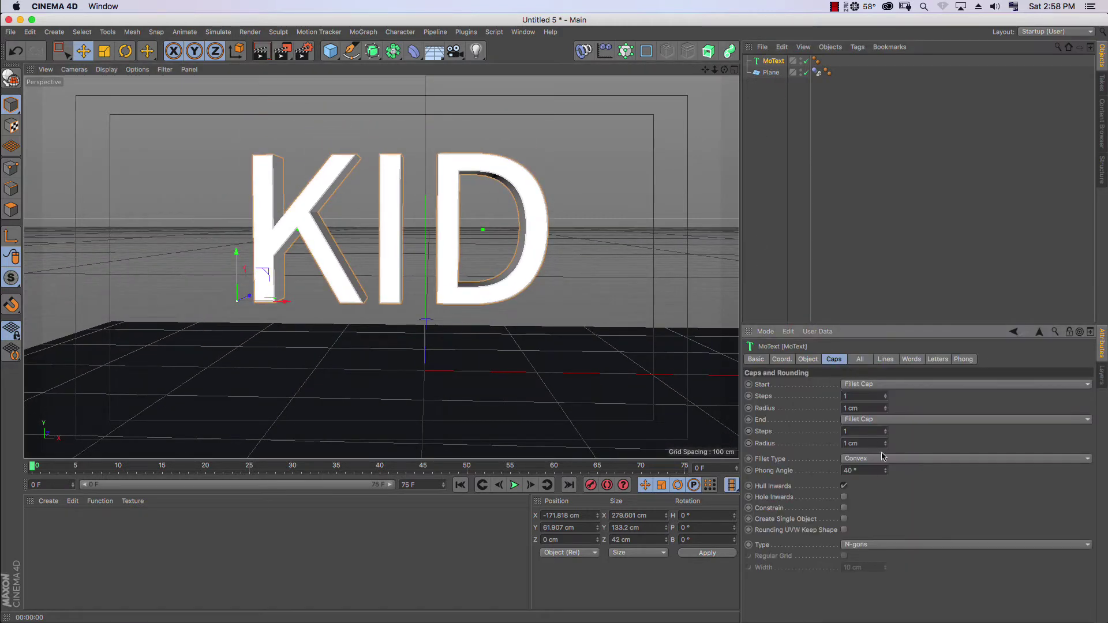
Reselect the KID text with its Caps settings showing and bring up the generator flyout.
click(860, 360)
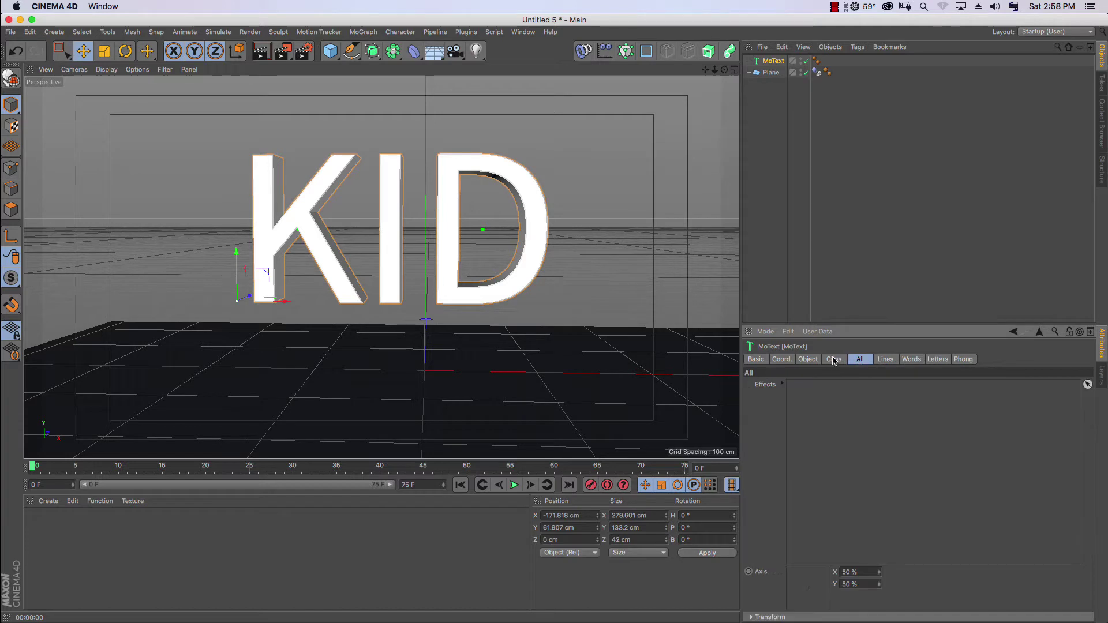
click(835, 361)
click(822, 164)
click(770, 61)
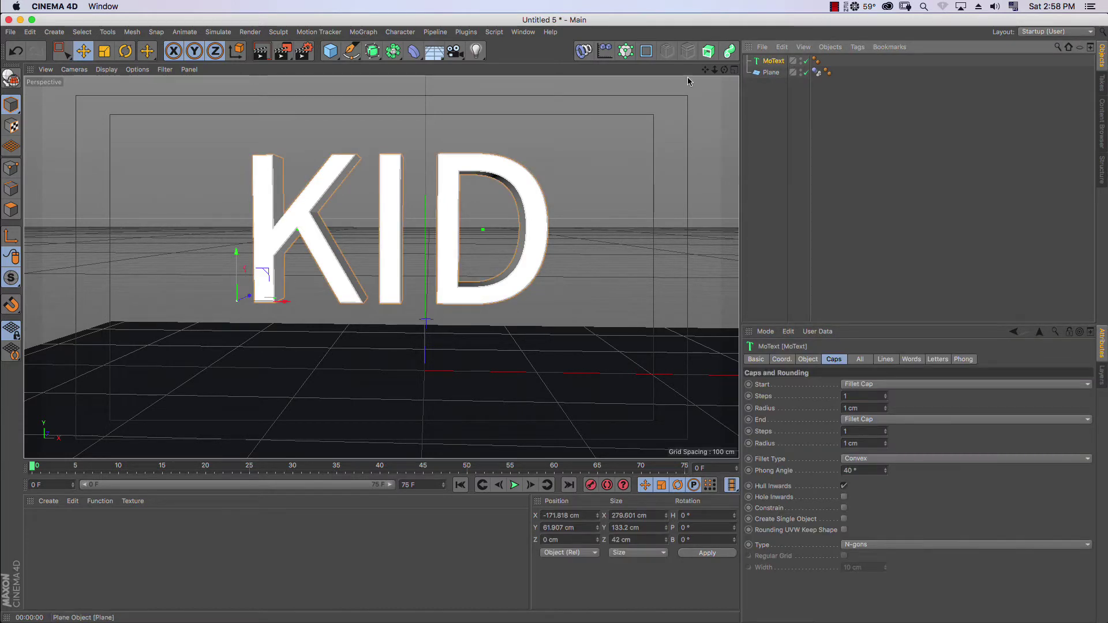
click(374, 51)
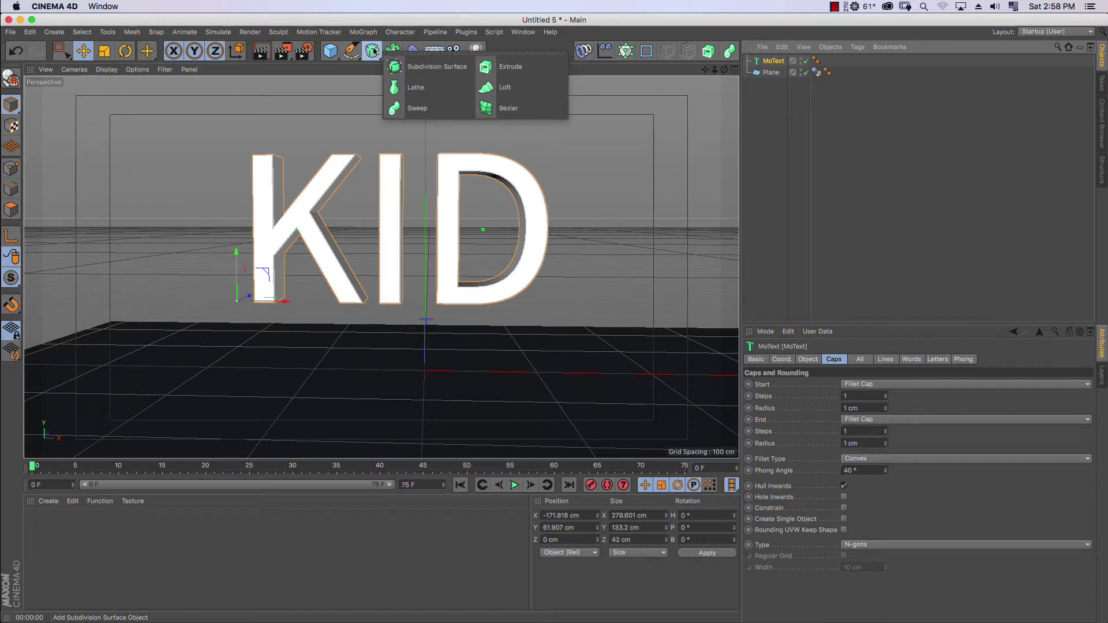
Wrap the KID text in a Subdivision Surface and set its cap type to Quadrangles.
click(420, 71)
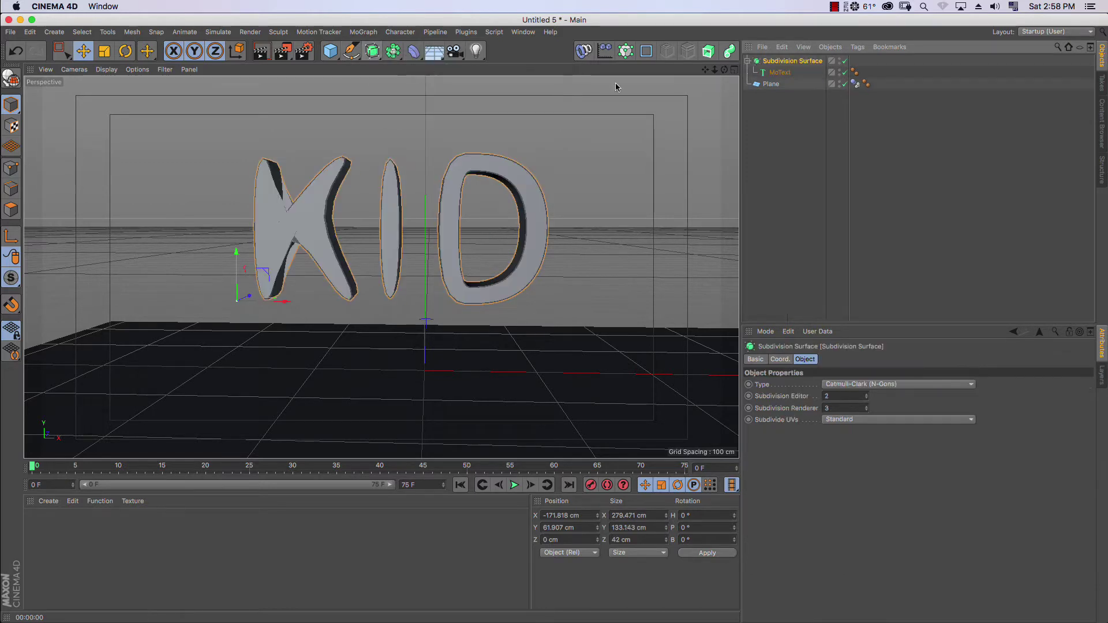
scroll(589, 136, up, 5)
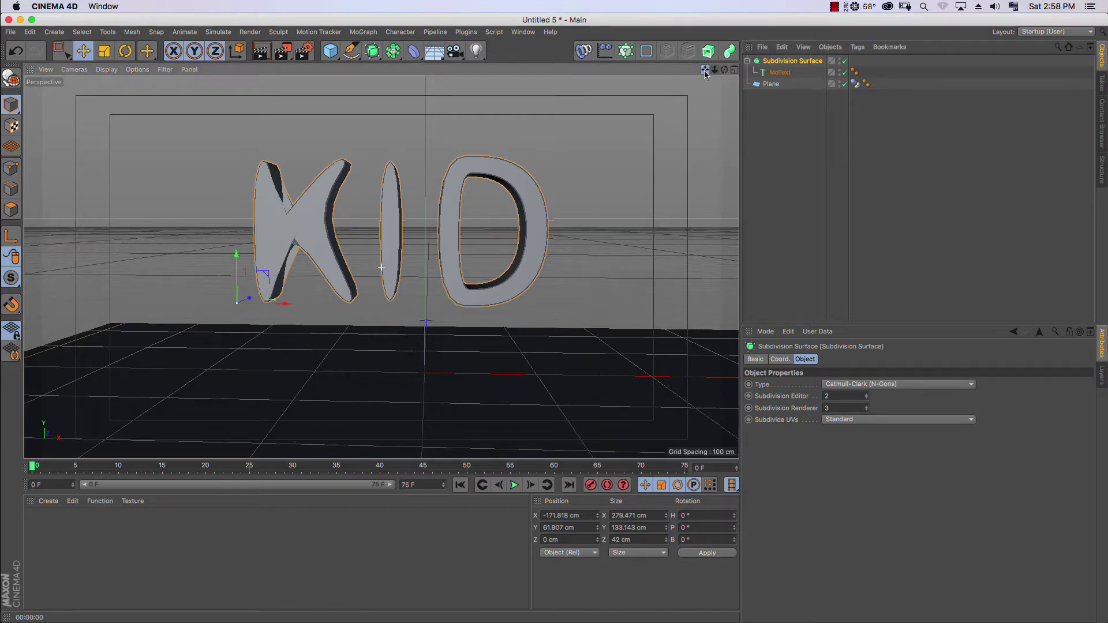
click(779, 72)
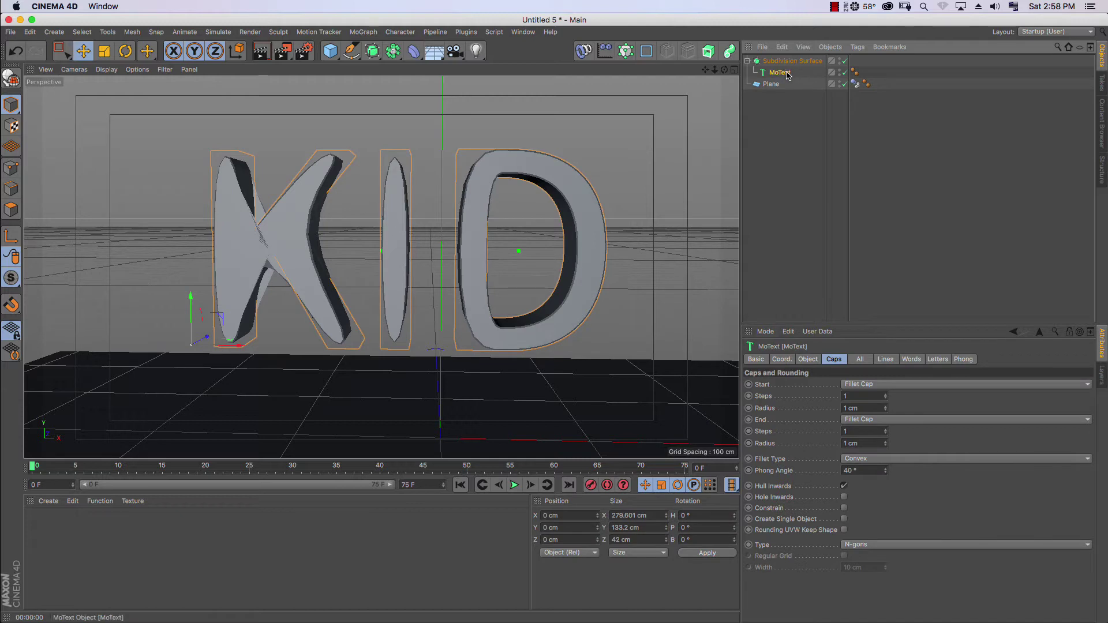
click(867, 547)
click(876, 568)
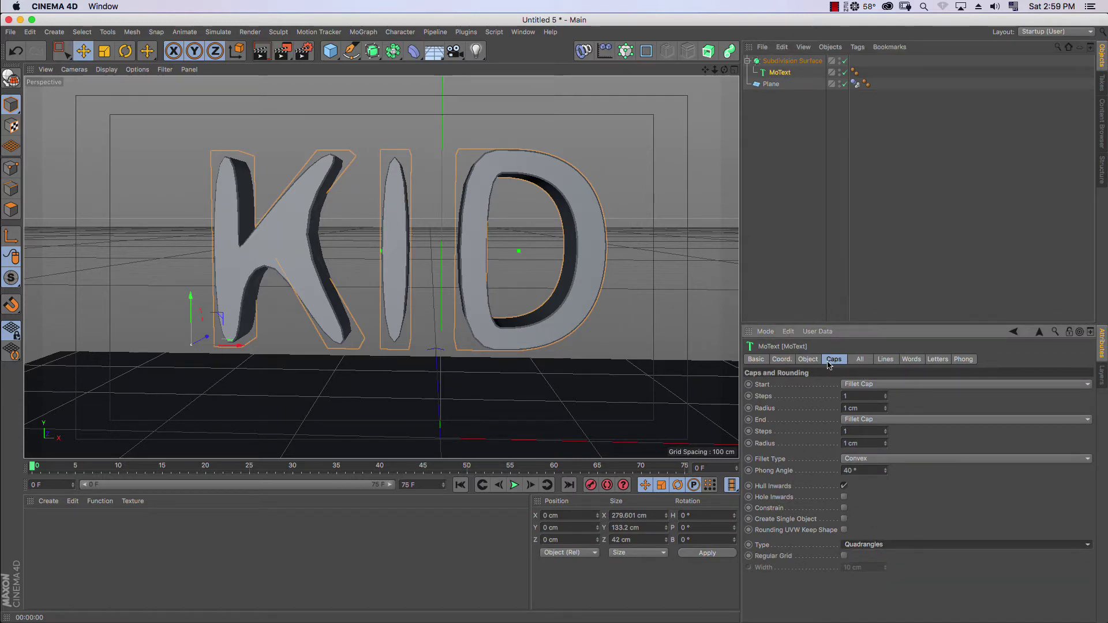
Set the text's intermediate points to Subdivided with a 7 cm maximum length.
click(807, 359)
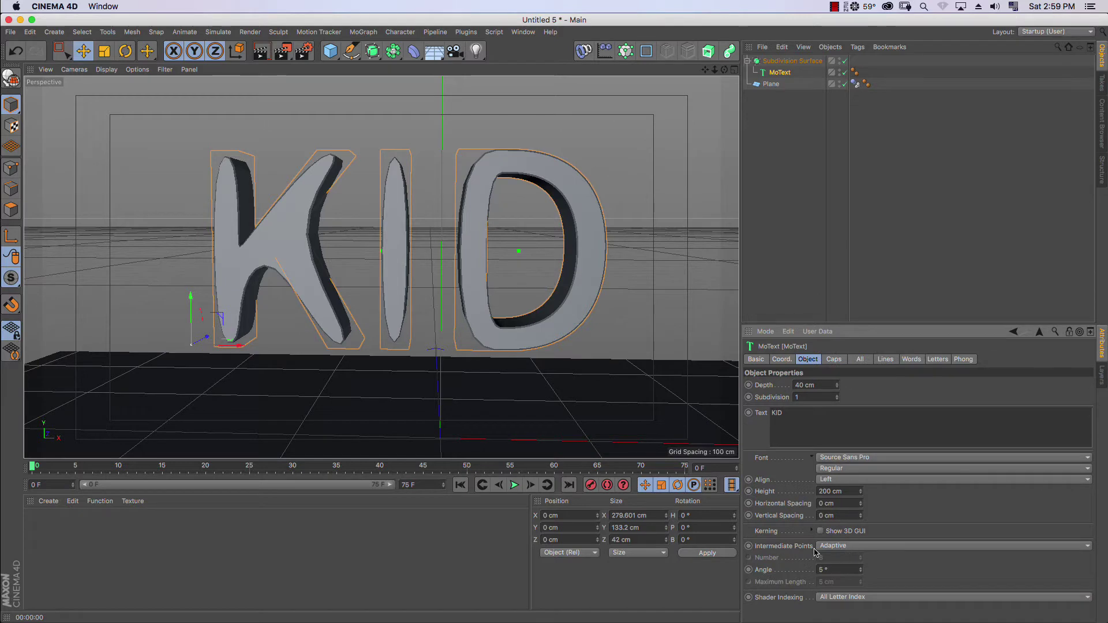
click(853, 548)
click(849, 604)
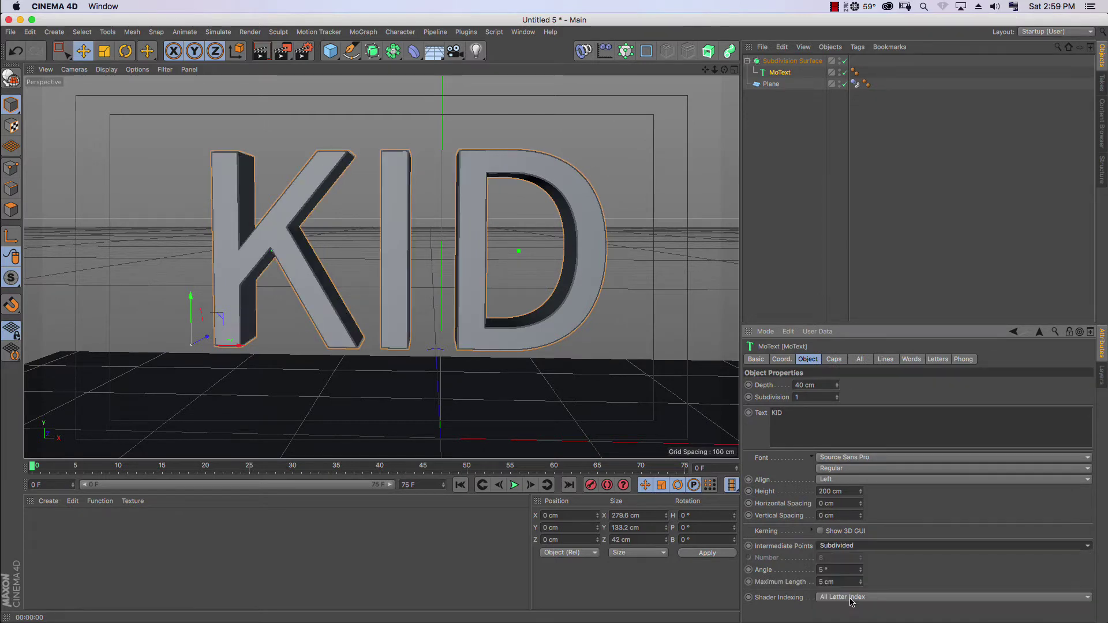
mouse_move(705, 69)
mouse_down()
mouse_move(693, 76)
mouse_move(717, 99)
mouse_move(715, 82)
mouse_up()
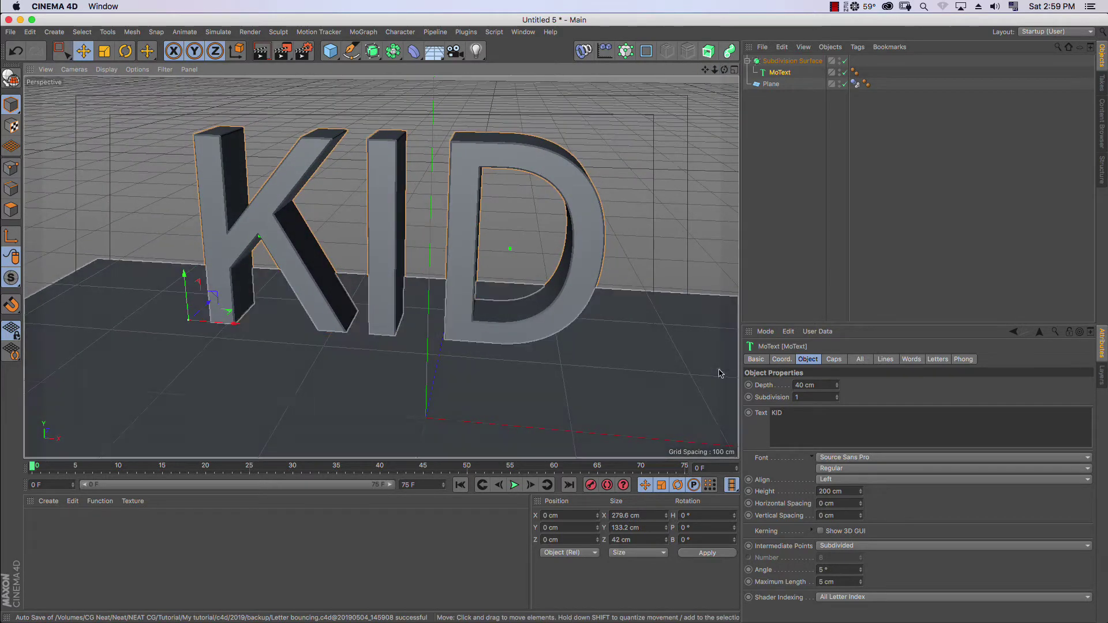
mouse_move(862, 584)
mouse_down()
mouse_move(860, 561)
mouse_move(864, 576)
mouse_up()
Show wireframe lines over the shaded letters and reselect the KID text.
click(790, 61)
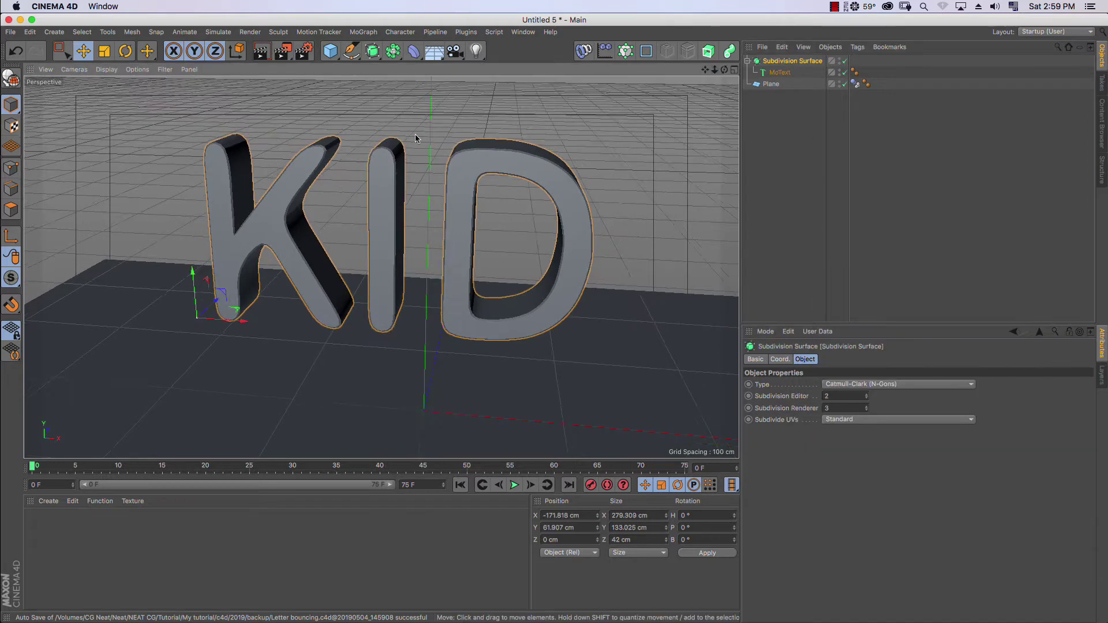
click(106, 70)
click(147, 95)
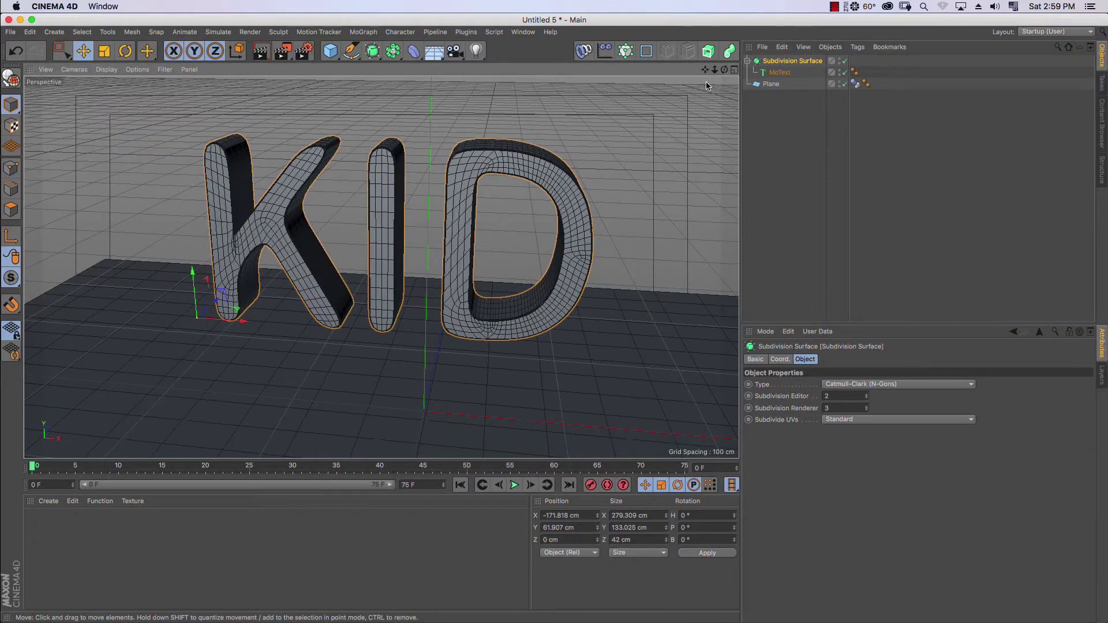
mouse_move(705, 85)
alt+mouse_down()
mouse_move(713, 78)
mouse_move(777, 129)
alt+mouse_up()
click(777, 128)
click(789, 61)
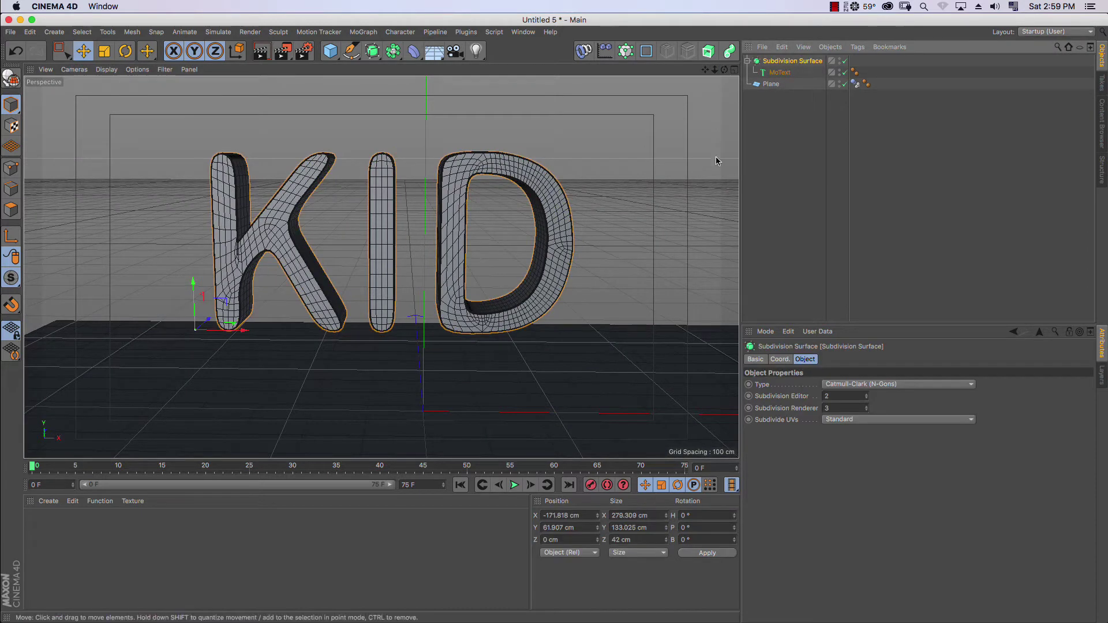
click(781, 73)
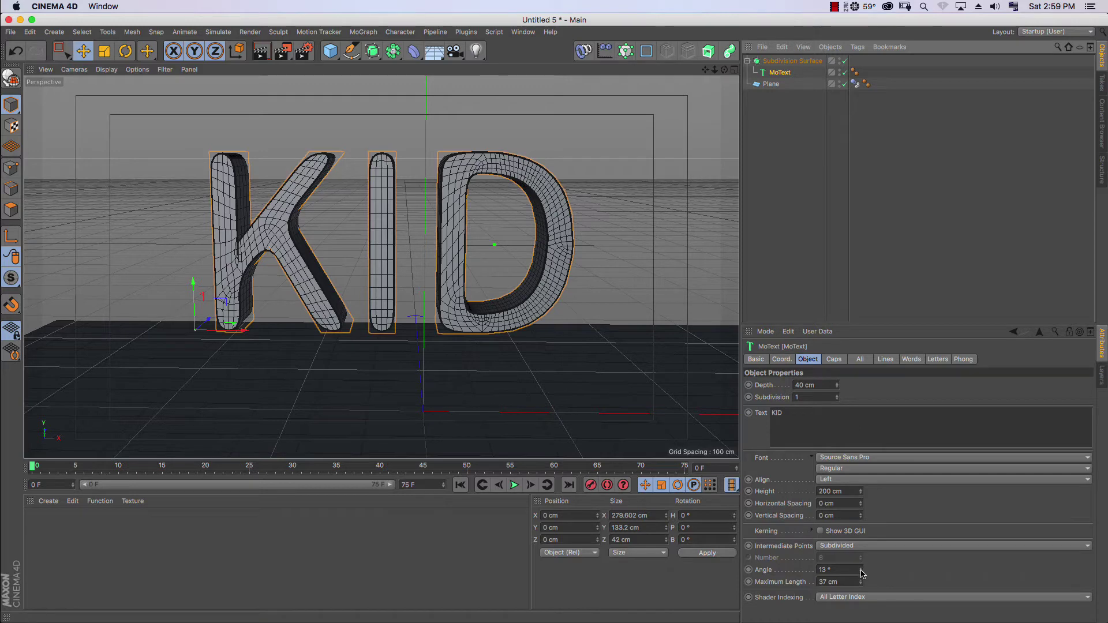
Set the subdivision angle to 90° and reduce the maximum length to about 23 cm.
drag(862, 573, 864, 560)
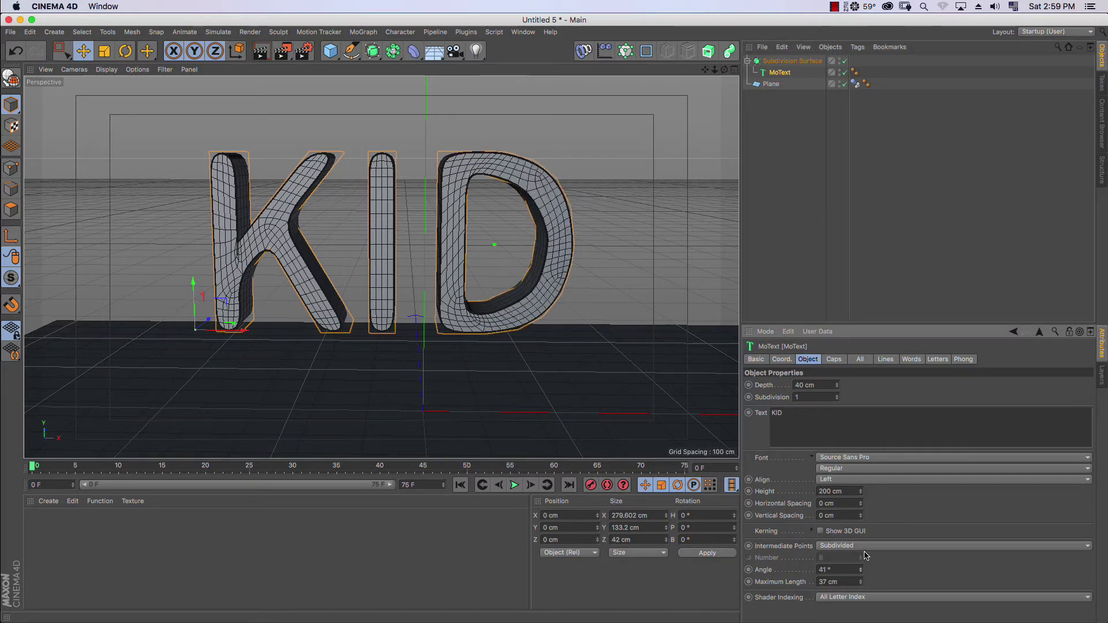
drag(861, 570, 879, 300)
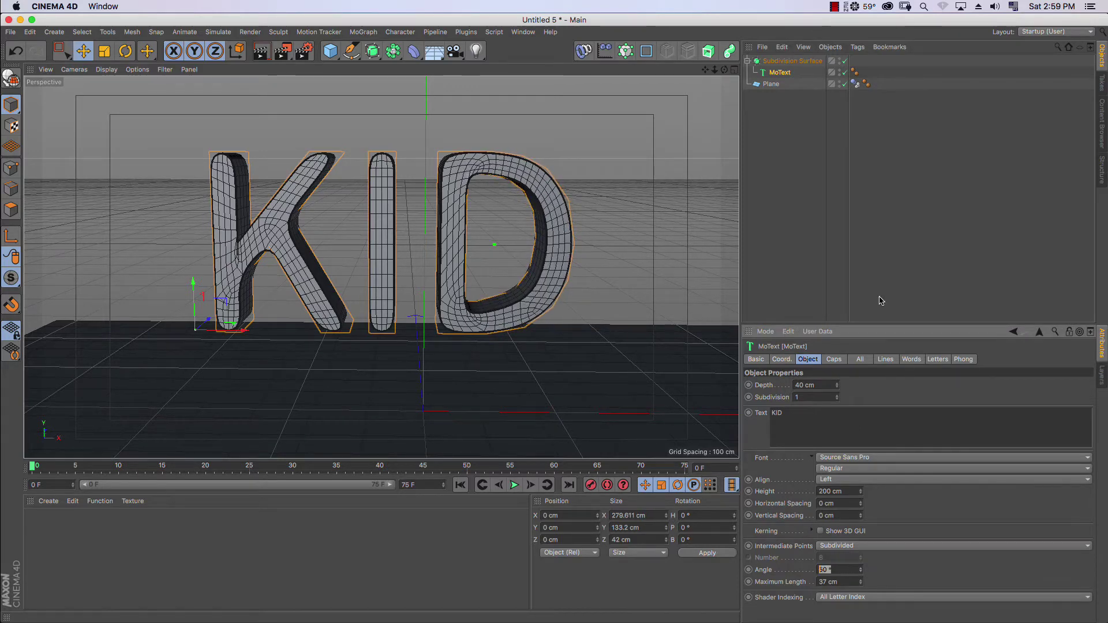
text(90)
key(Return)
drag(862, 586, 862, 586)
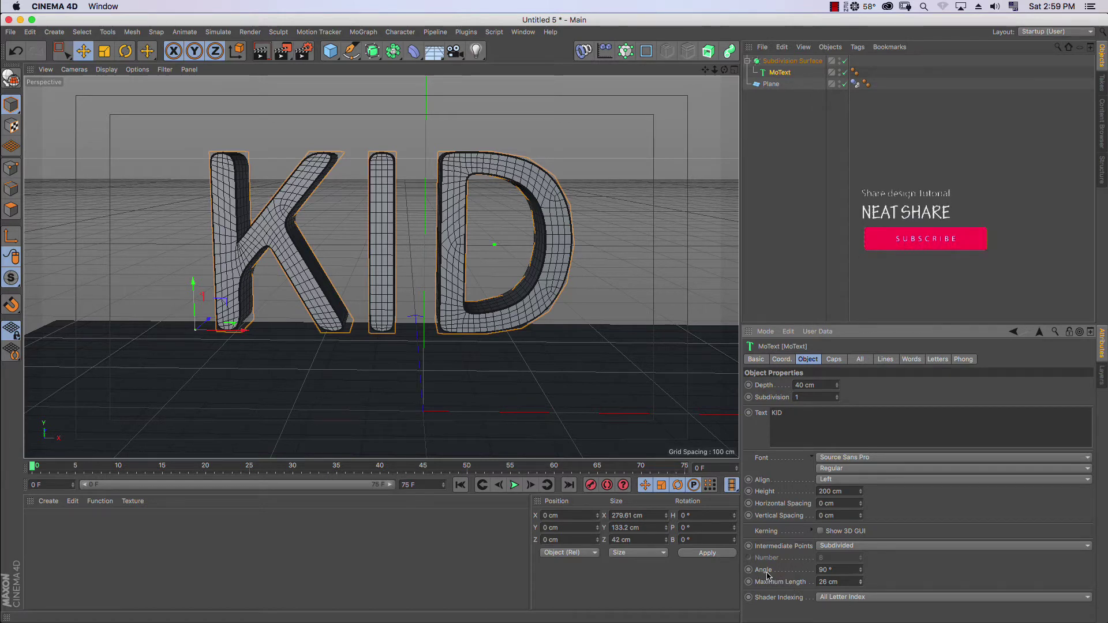
drag(863, 587, 862, 583)
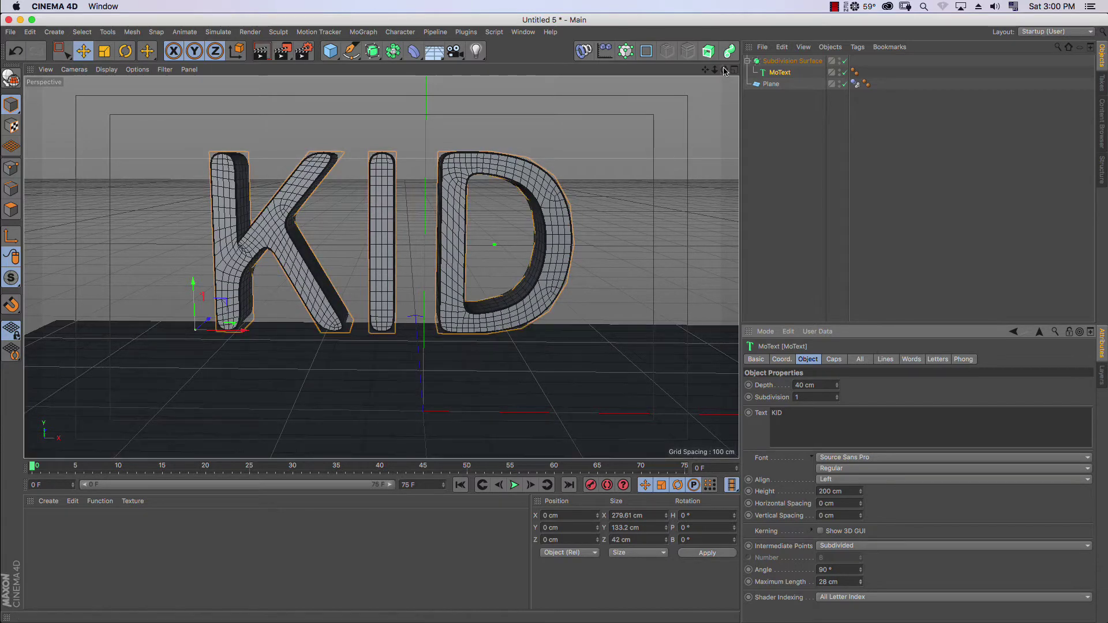
Raise the maximum segment length to 43 cm for a coarser mesh, viewed from low angles.
drag(715, 70, 601, 288)
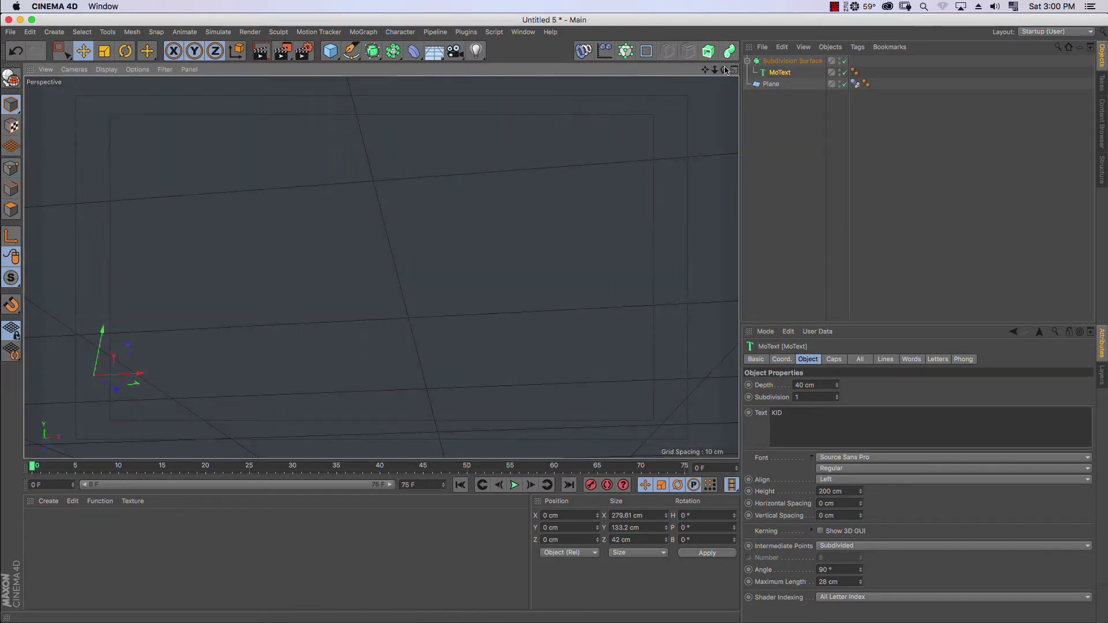
drag(715, 70, 405, 224)
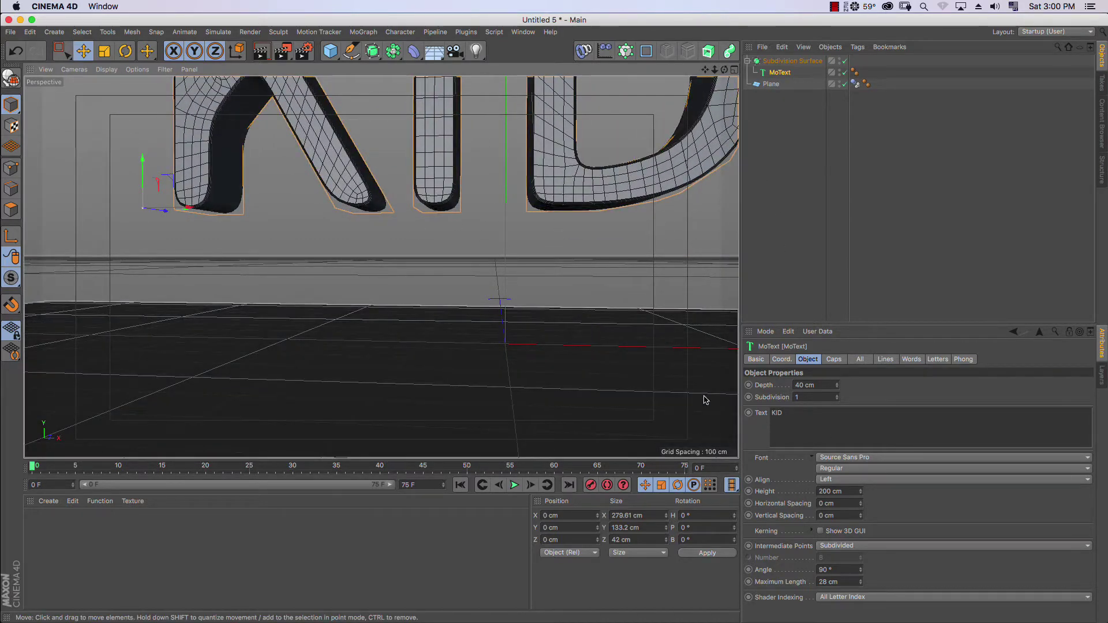
mouse_move(715, 69)
mouse_down()
mouse_move(697, 157)
mouse_move(702, 79)
mouse_up()
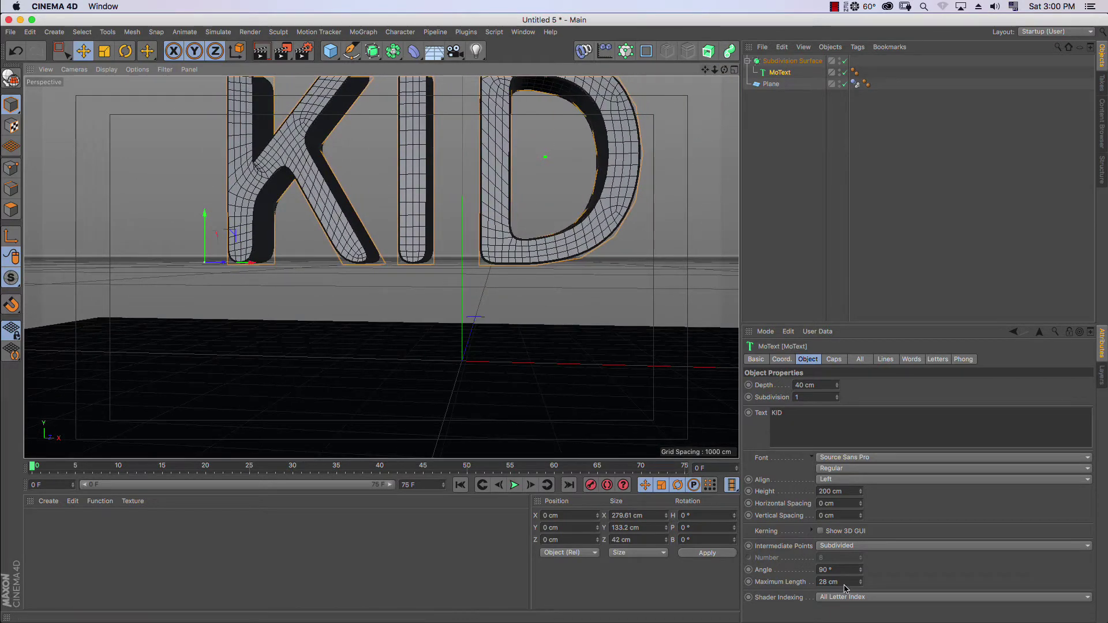
drag(863, 587, 864, 583)
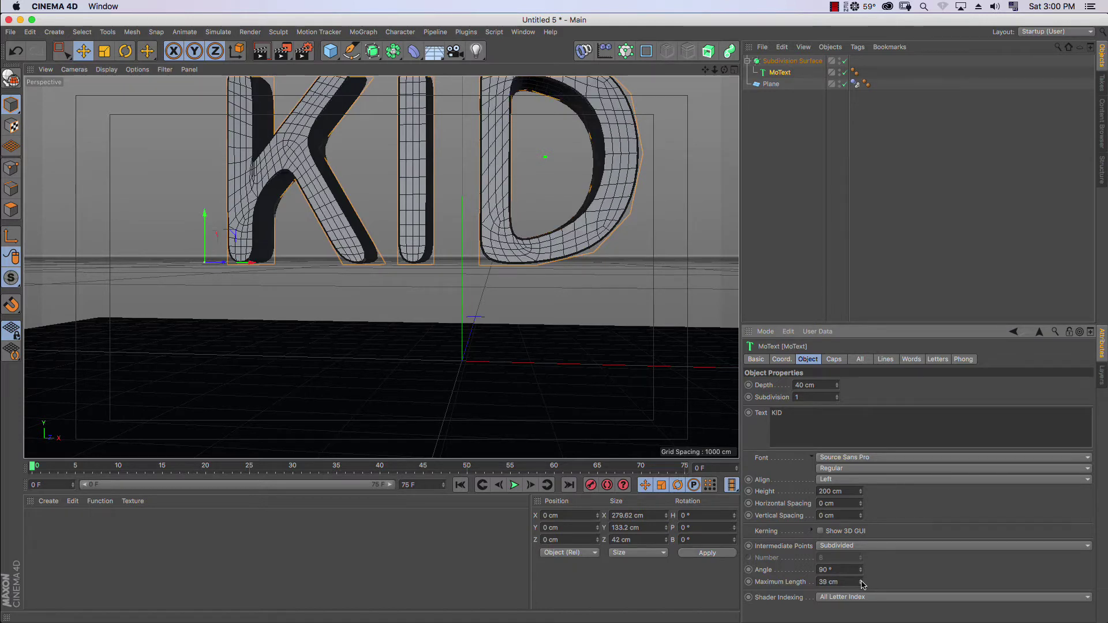
drag(861, 586, 863, 589)
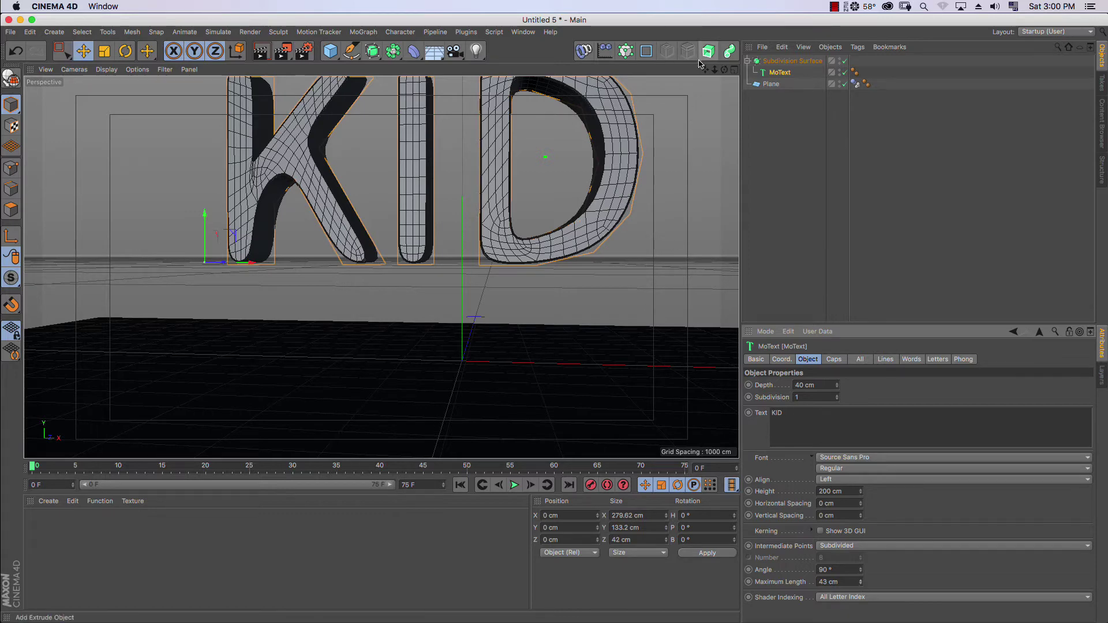
drag(714, 68, 716, 152)
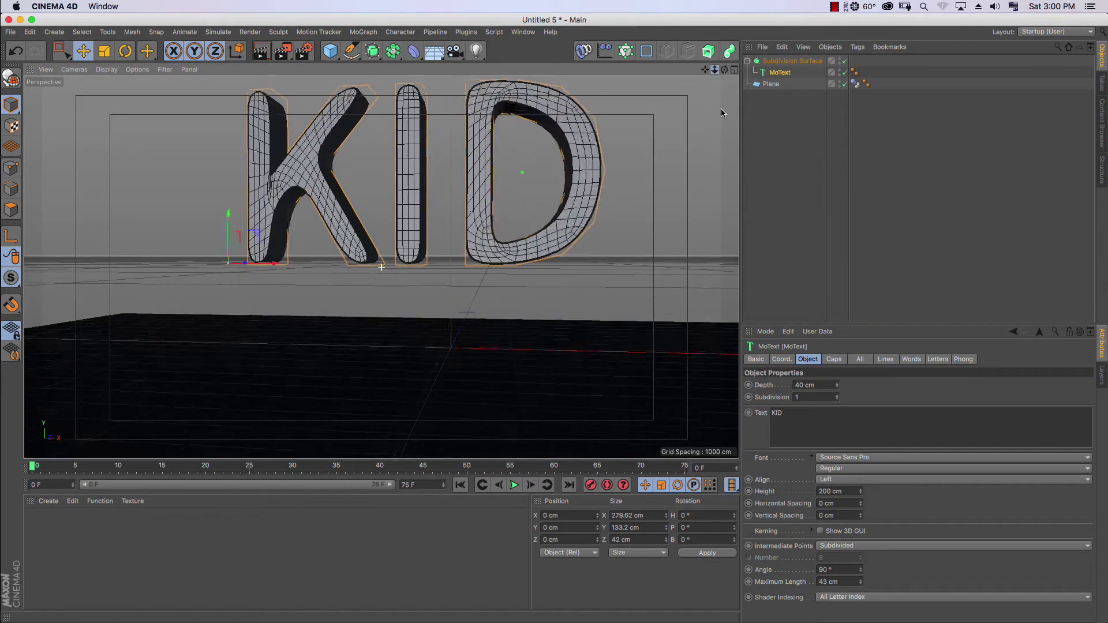
drag(724, 69, 737, 89)
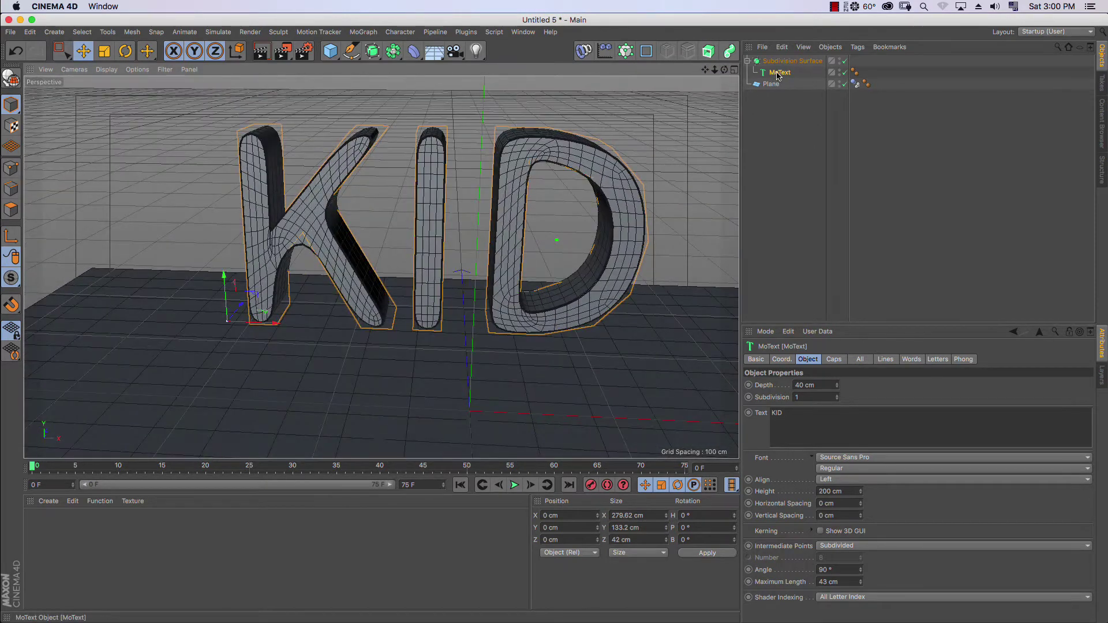
Duplicate the MoText and bake the subdivided copy with Current State to Object.
ctrl+drag(779, 73, 815, 100)
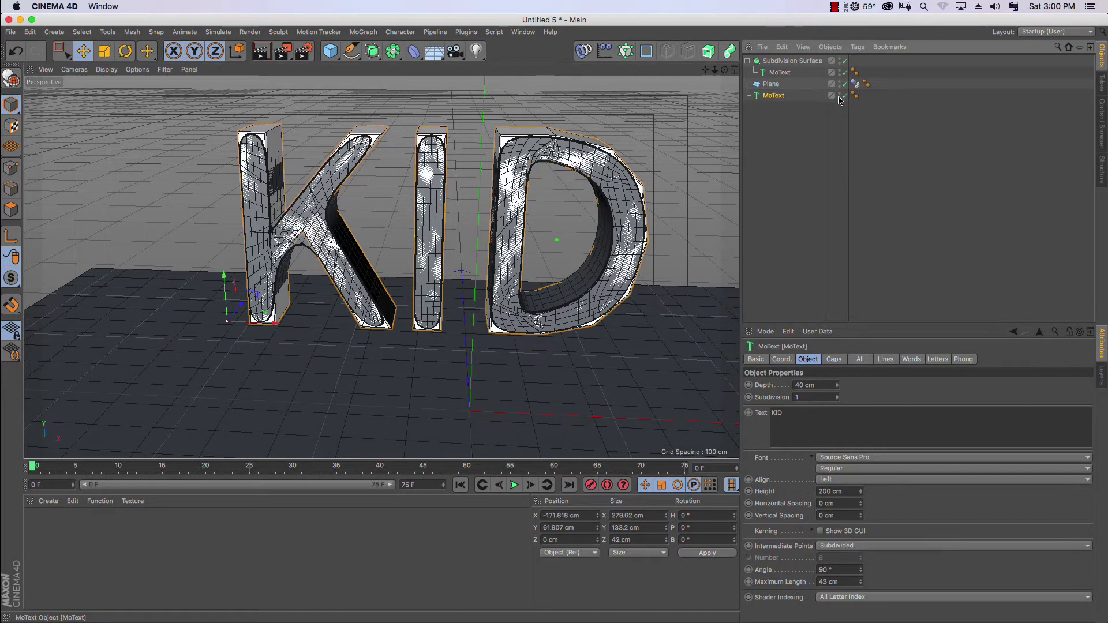
click(814, 131)
click(780, 73)
right_click(781, 73)
mouse_move(821, 78)
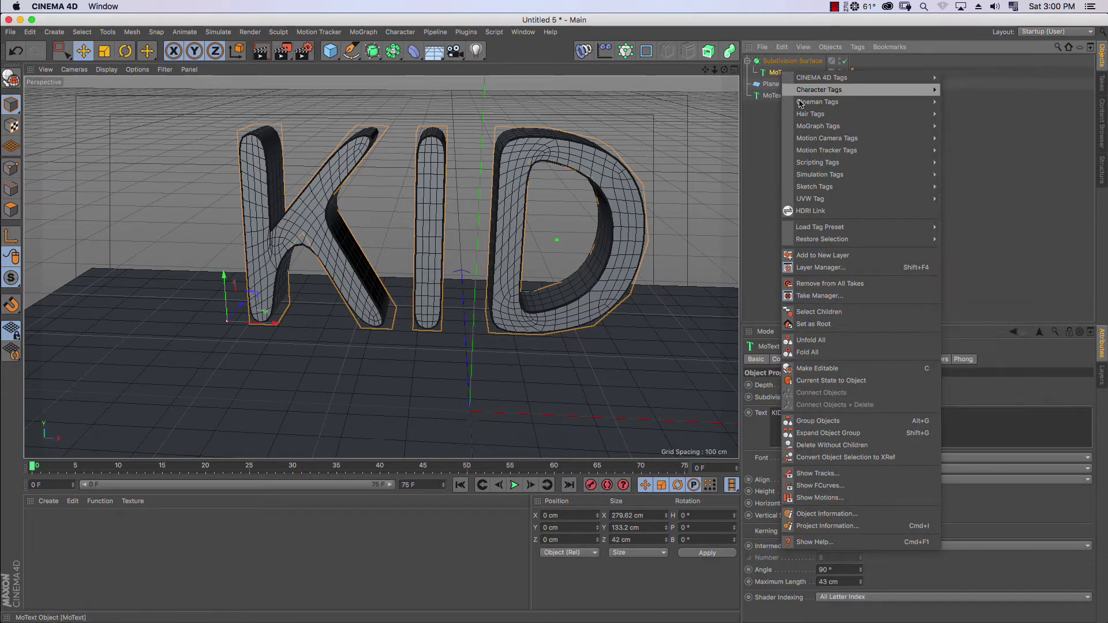
click(1002, 223)
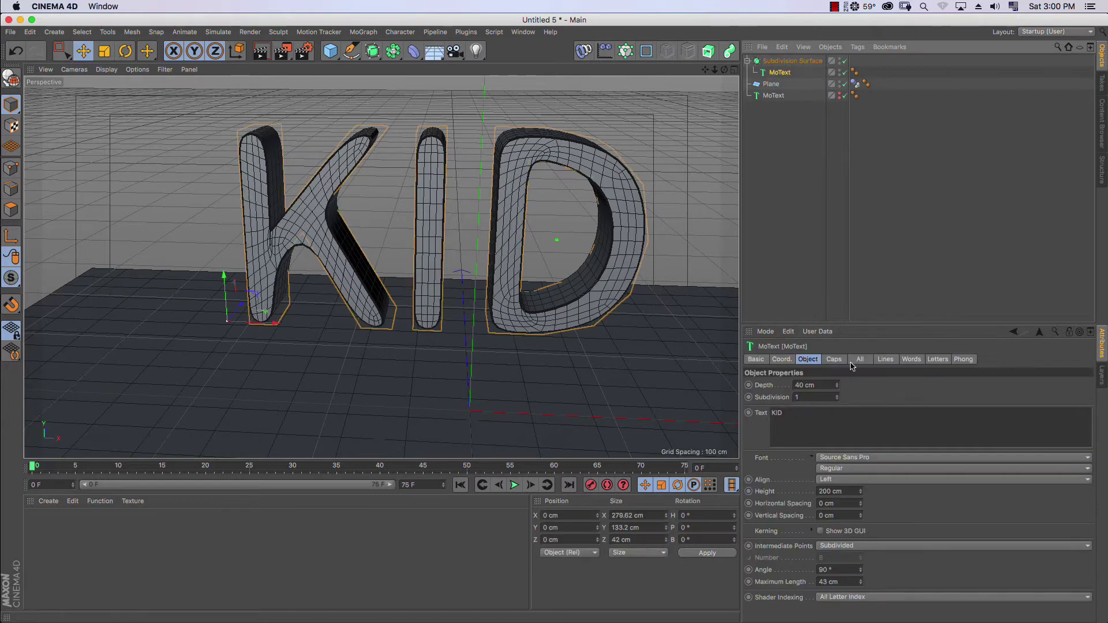
right_click(784, 78)
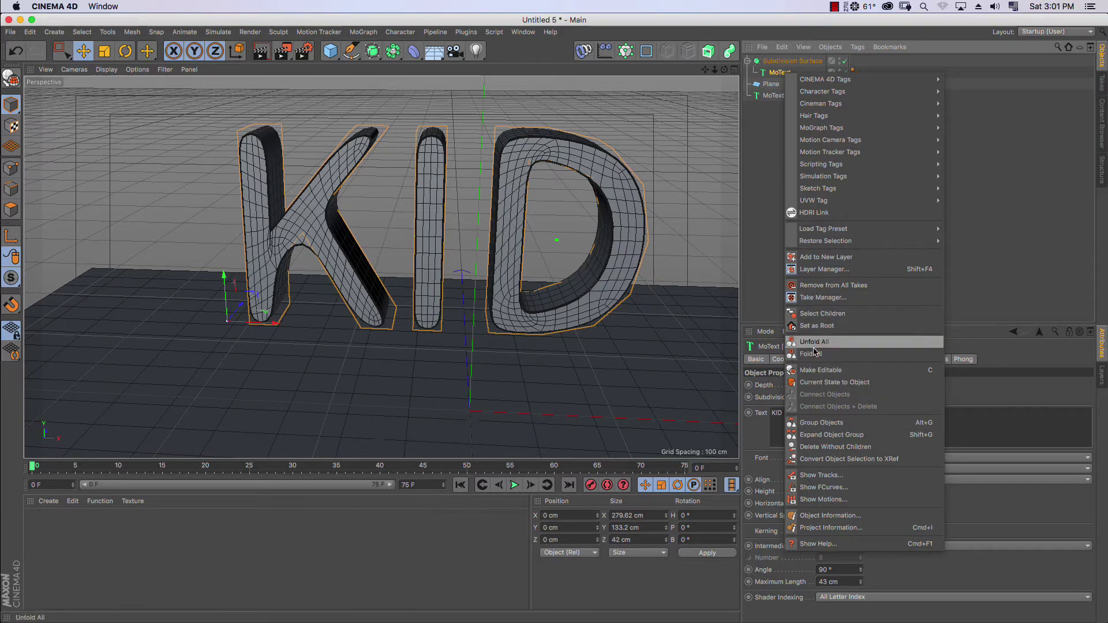
click(827, 381)
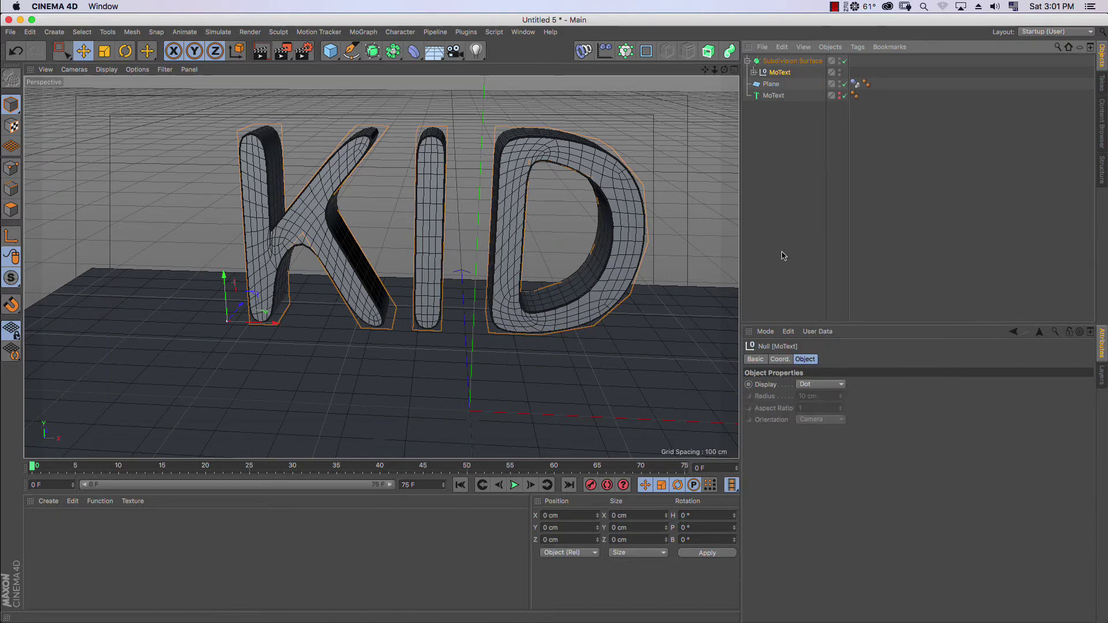
Select the baked K, I and D letters and connect them into polygon object MoText.1.
click(751, 72)
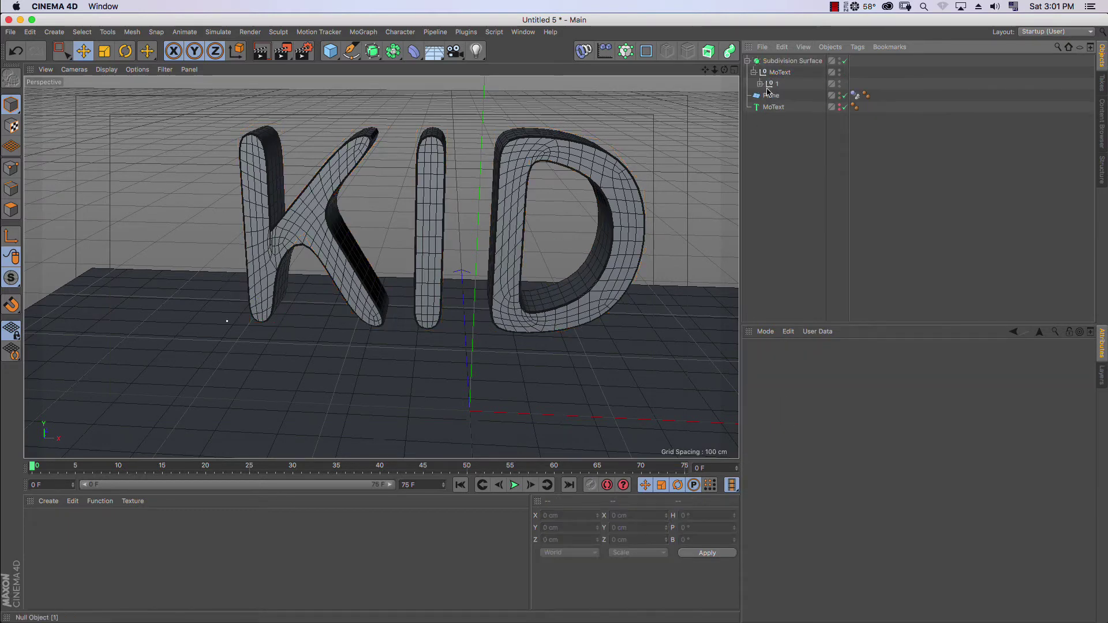
click(759, 84)
click(767, 96)
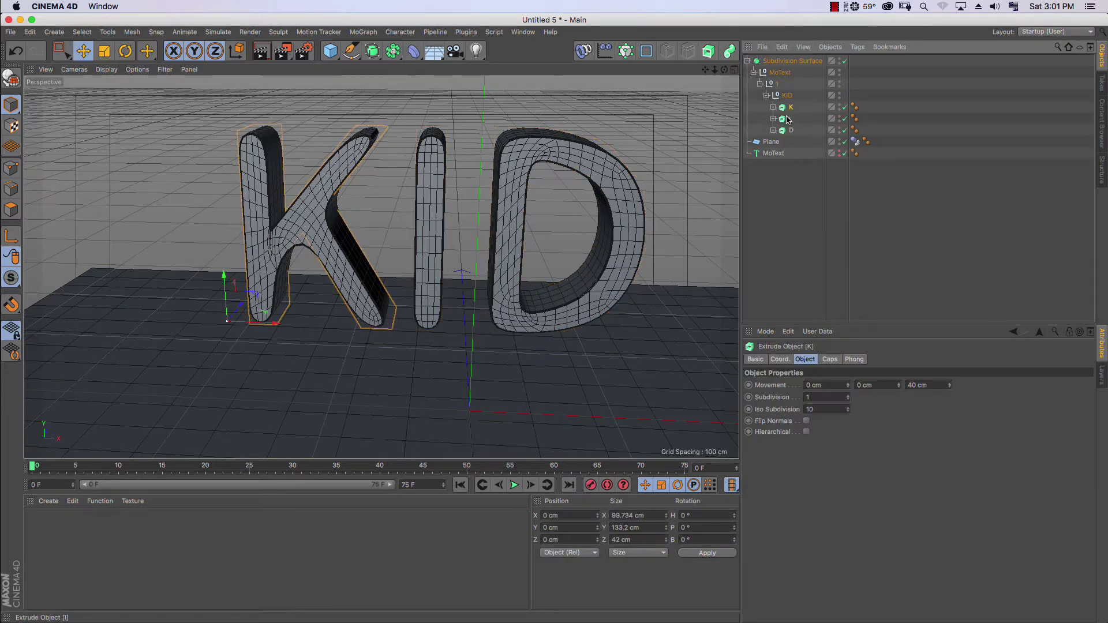
click(752, 74)
right_click(776, 73)
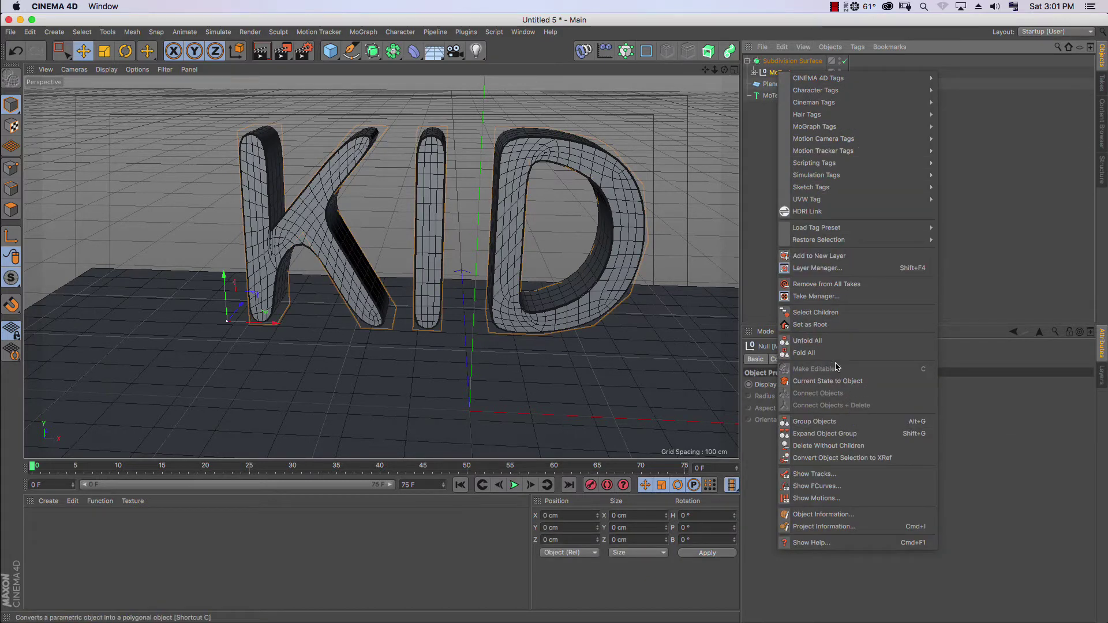
click(827, 312)
right_click(778, 76)
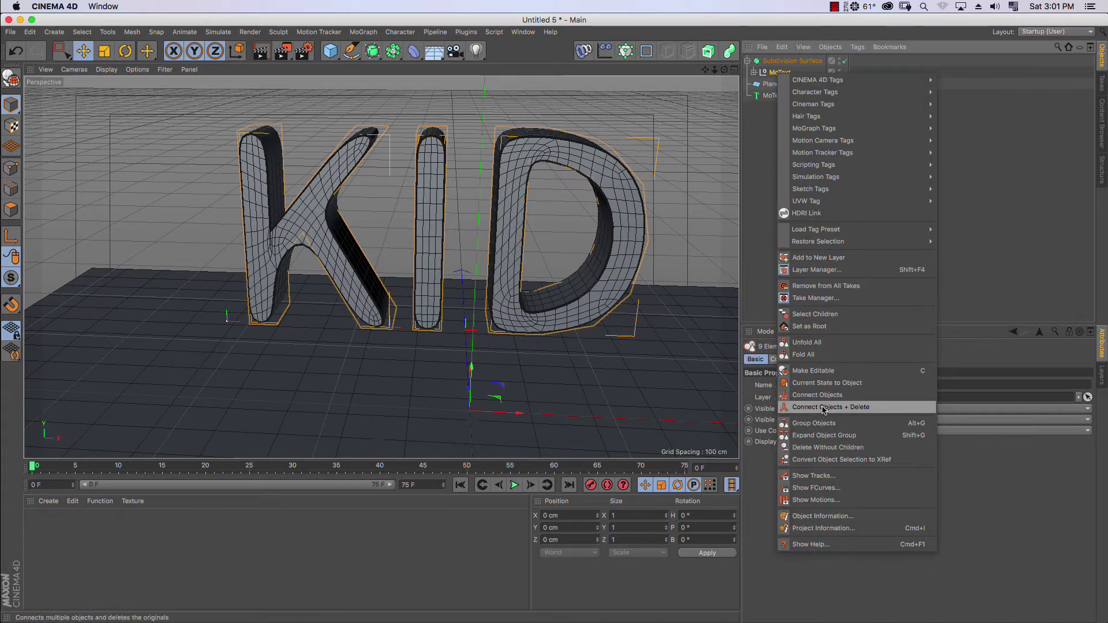
click(822, 409)
click(844, 141)
click(782, 72)
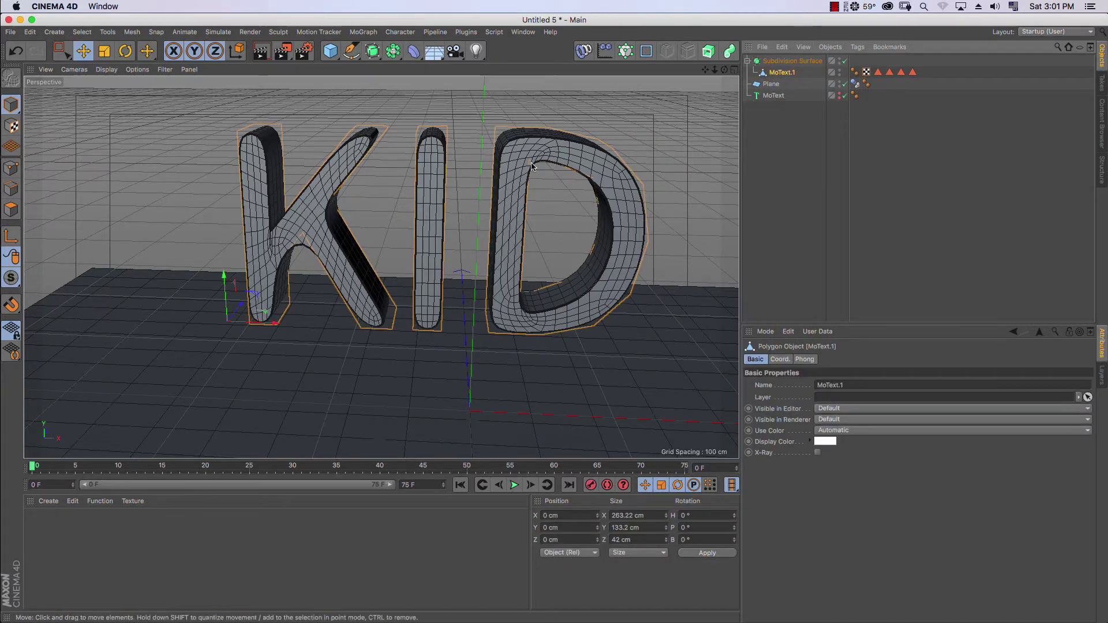
Select all points of MoText.1 and run Optimize to merge duplicate points.
click(16, 169)
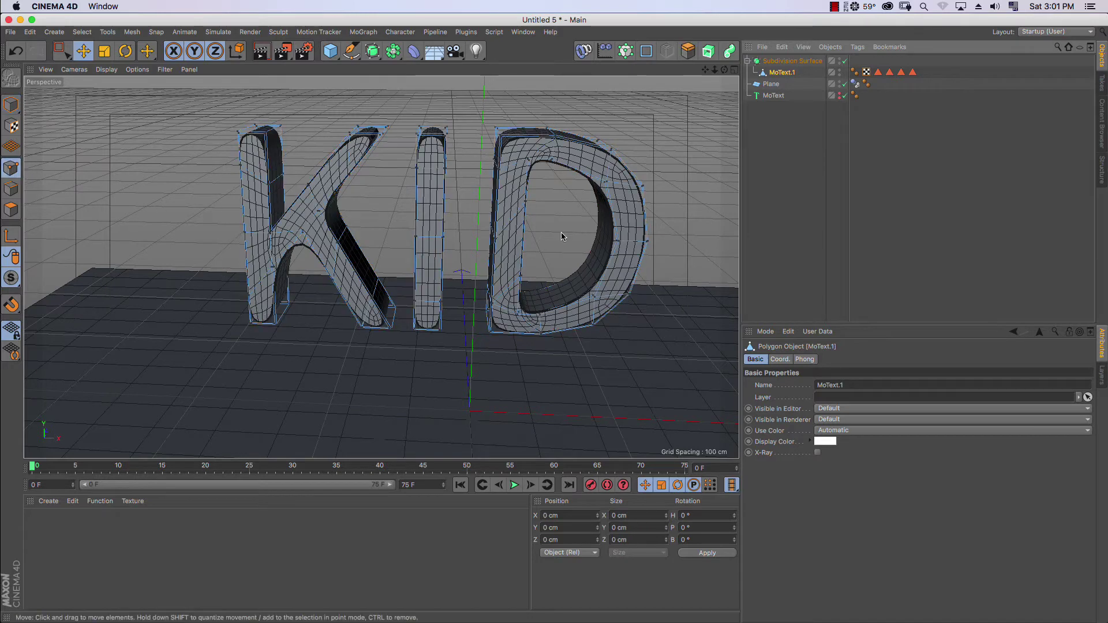
key(ctrl+a)
right_click(578, 228)
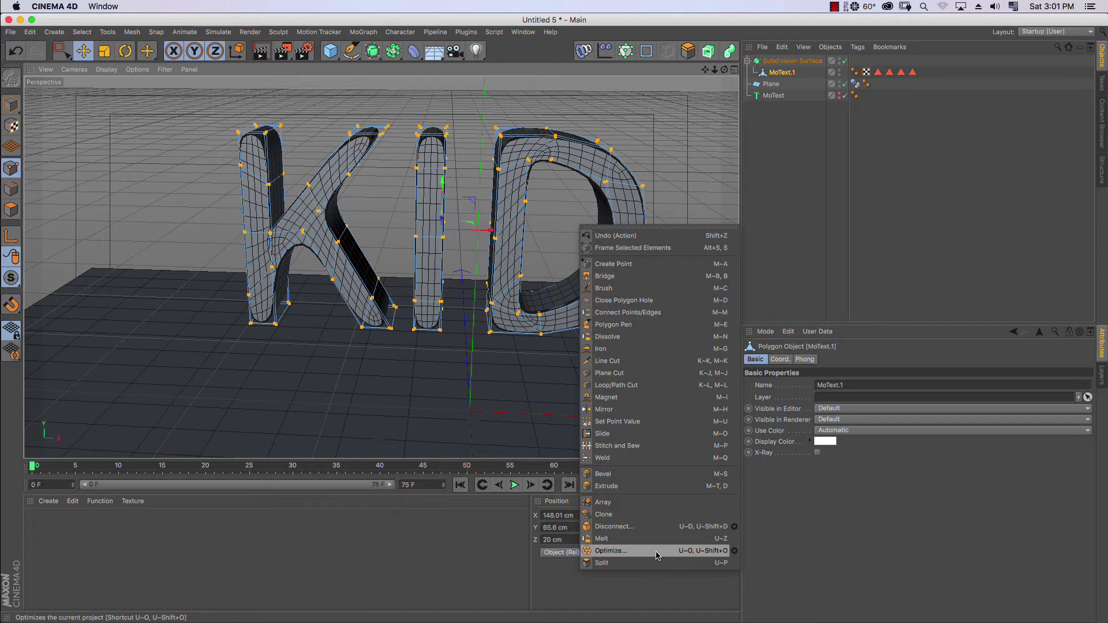
click(657, 554)
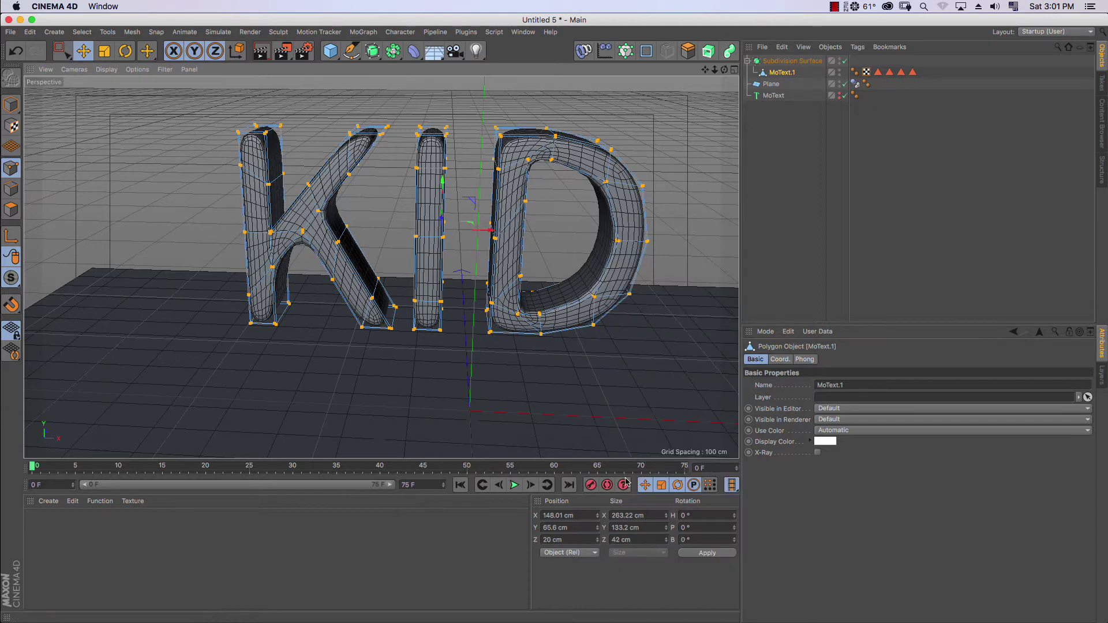
click(839, 141)
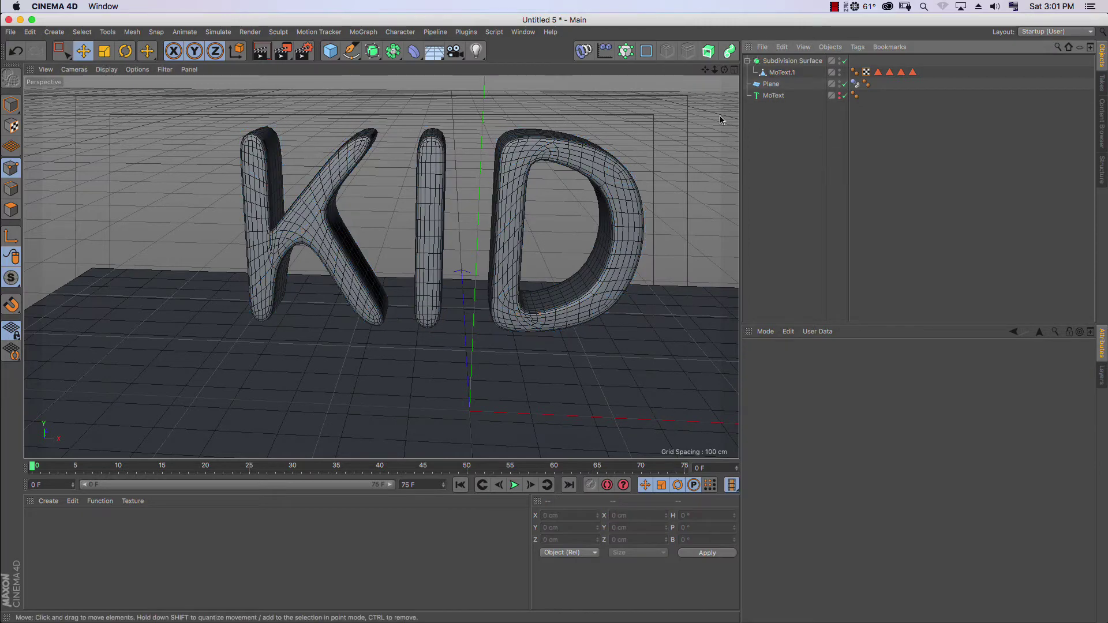
Orbit to a lower, frontal view of KID and preview quick renders of the smoothed letters.
drag(725, 69, 607, 104)
drag(703, 59, 267, 66)
click(260, 50)
click(710, 72)
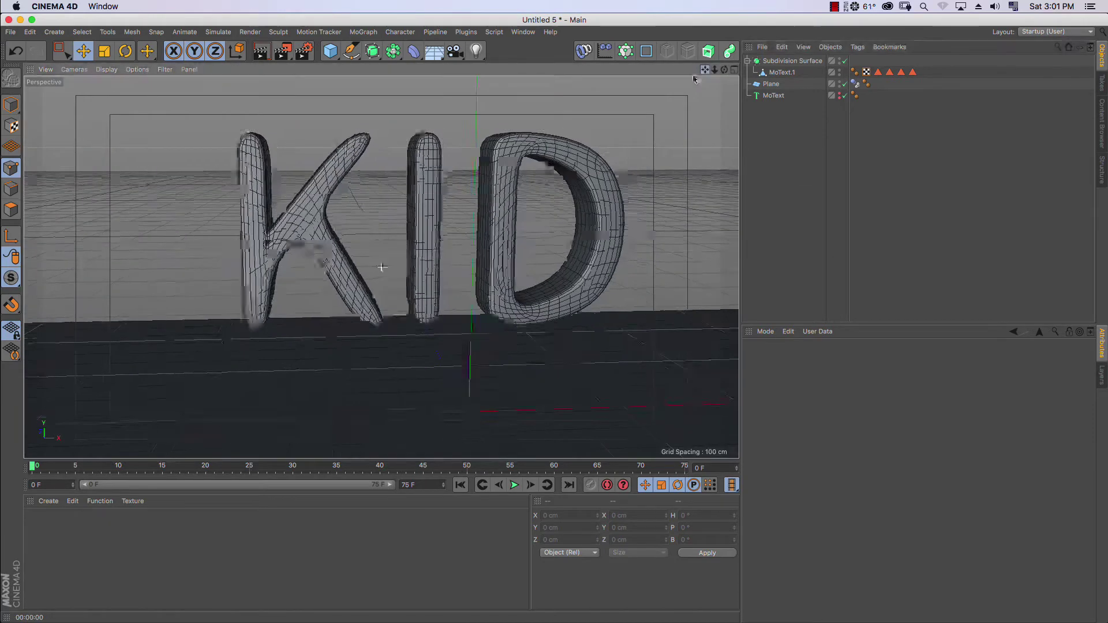
drag(710, 73, 687, 83)
click(782, 72)
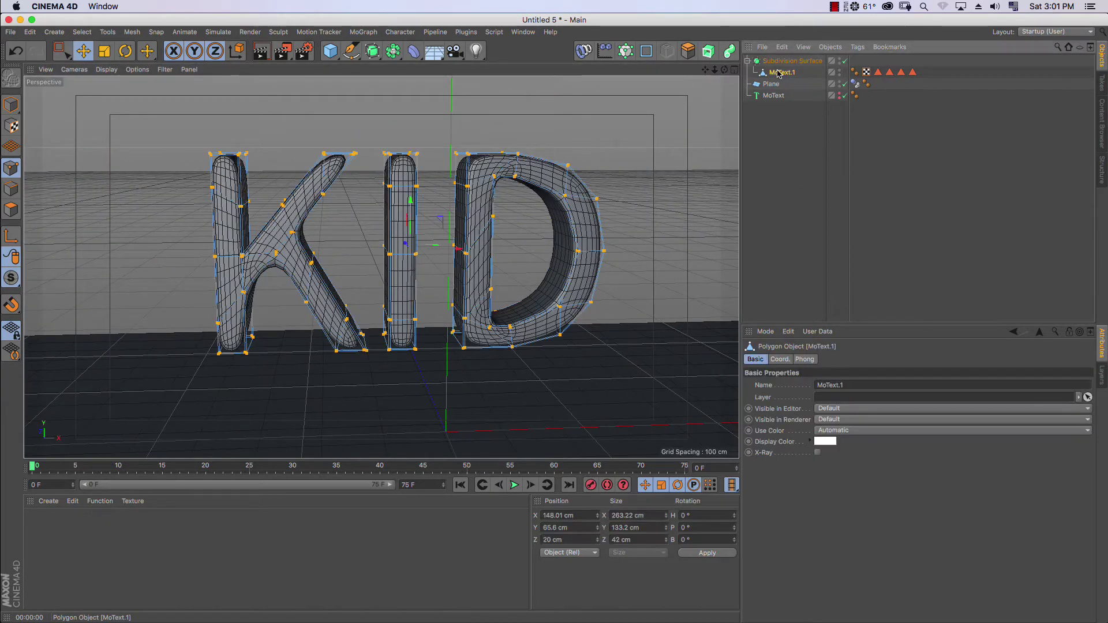
Preview renders of the dense KID mesh while selecting the Subdivision Surface and MoText.1.
click(261, 50)
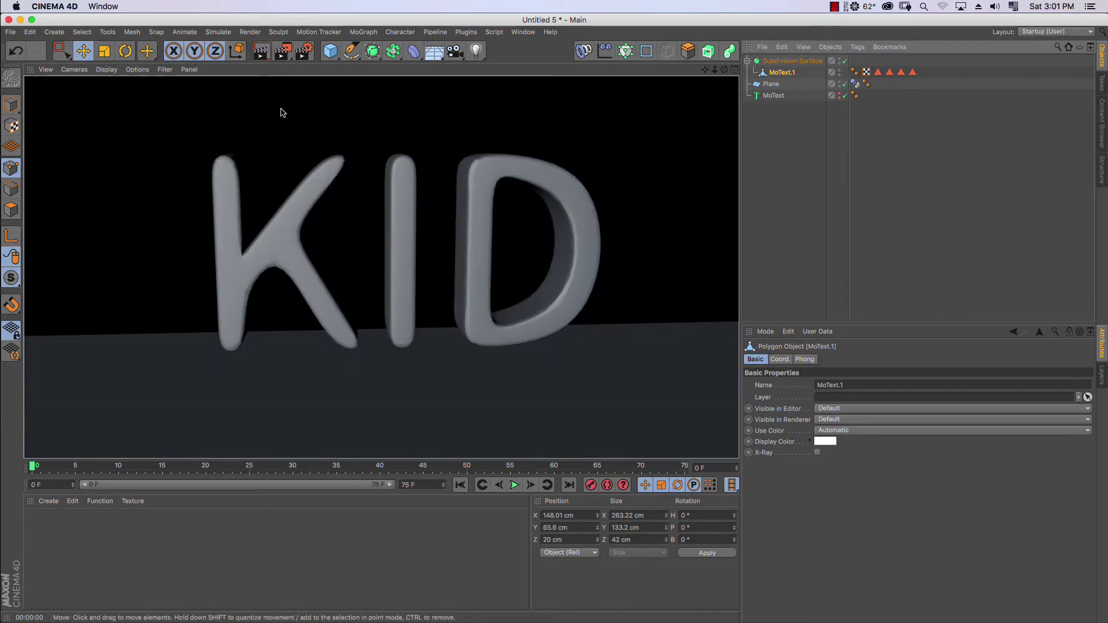
click(792, 61)
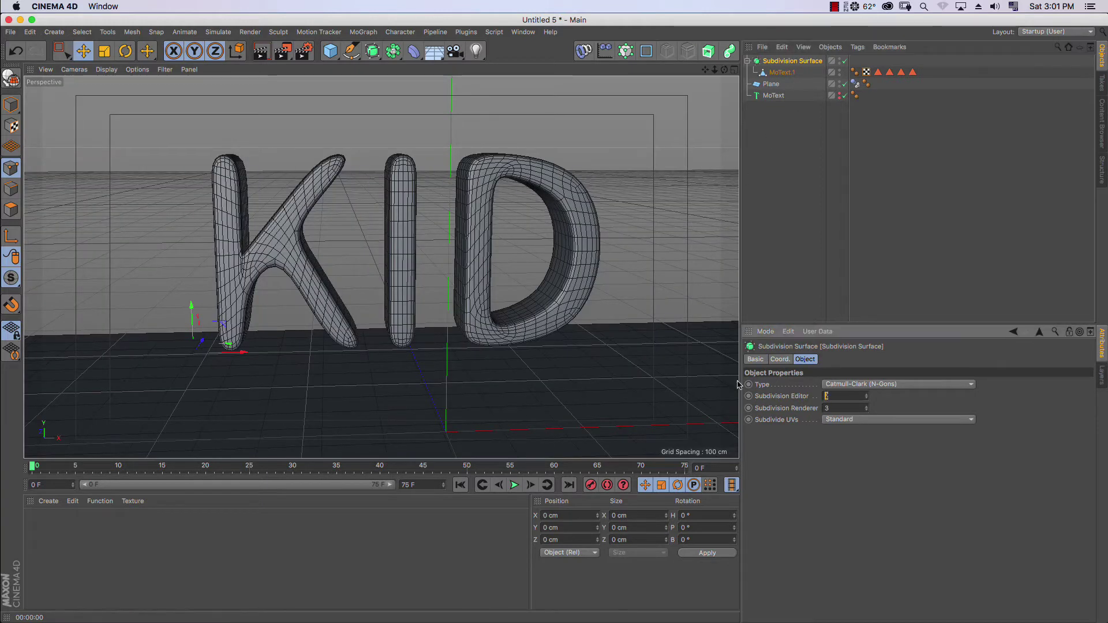
click(849, 207)
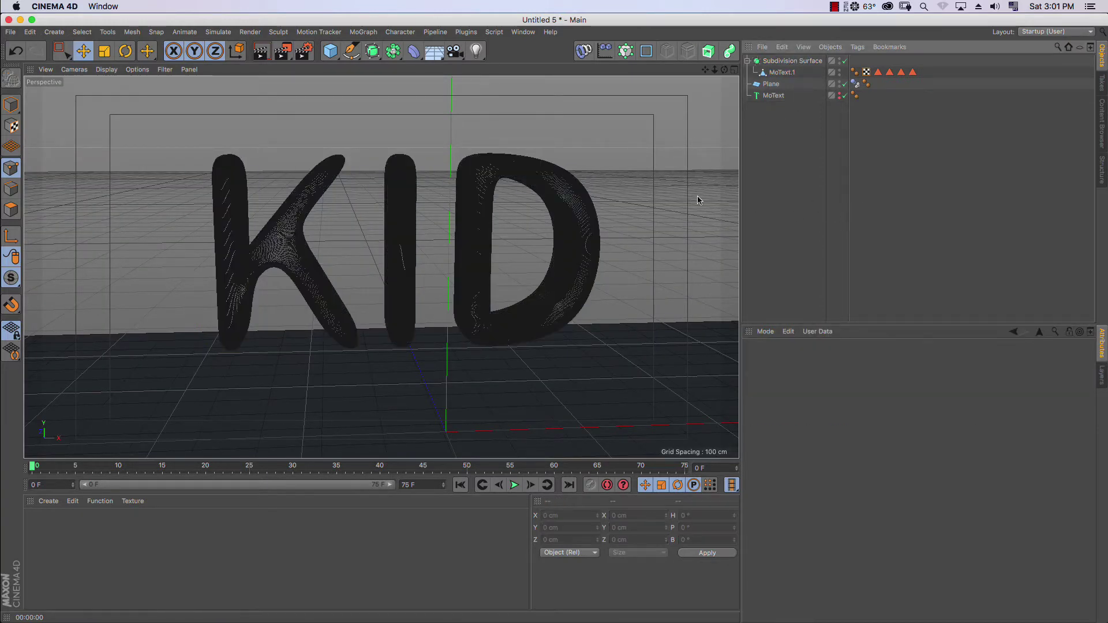
click(261, 51)
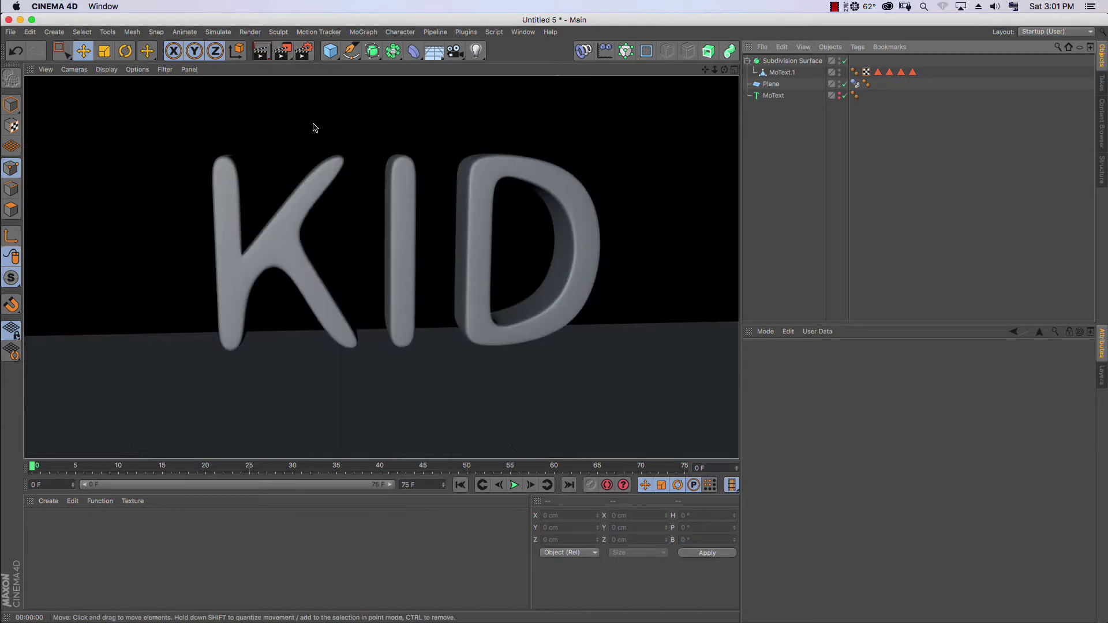
click(647, 179)
click(792, 61)
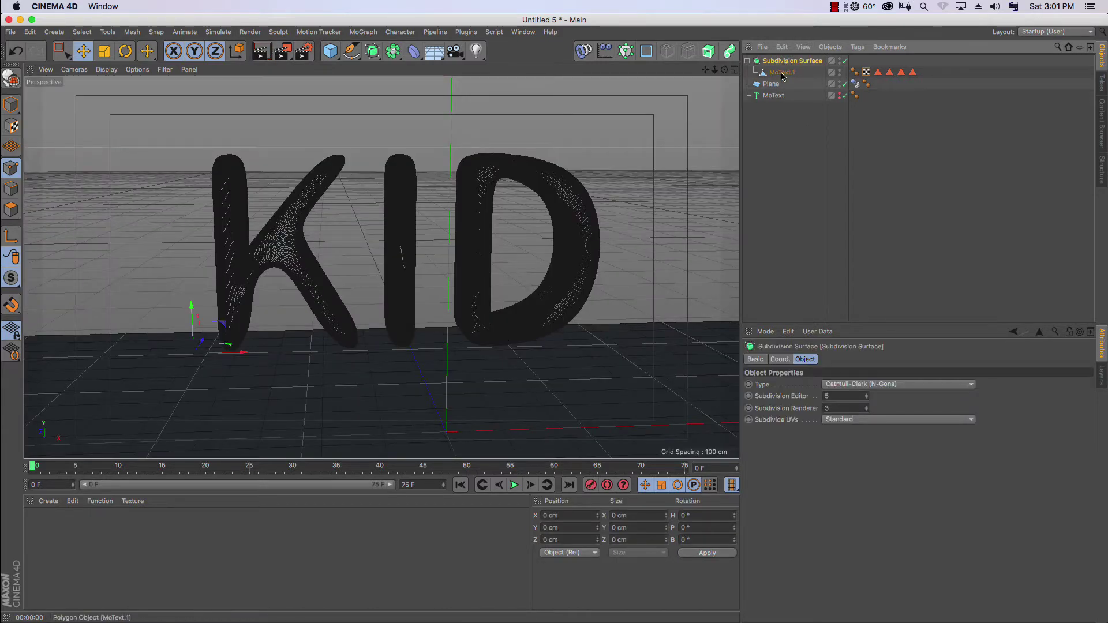
click(781, 73)
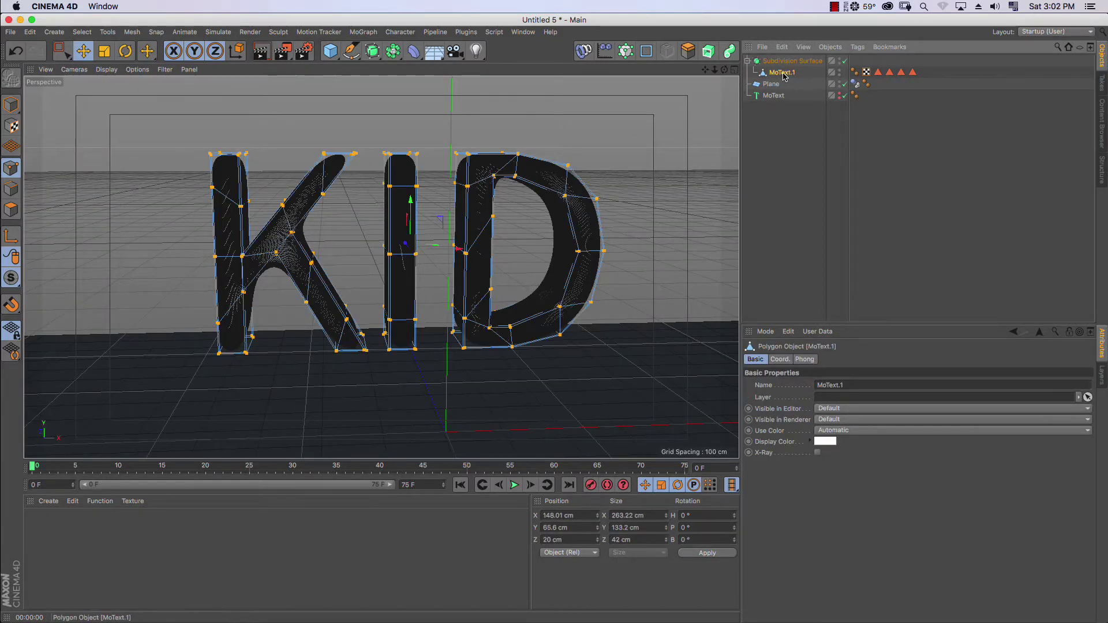
right_click(784, 76)
mouse_move(819, 128)
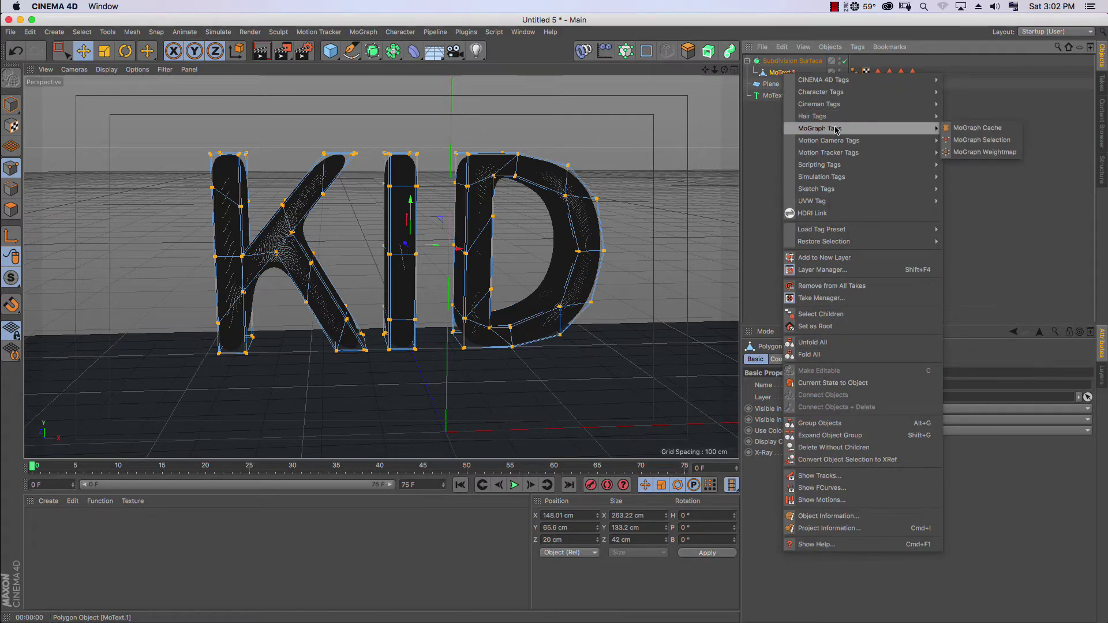
click(980, 107)
Enter Subdivision Editor 2 and Subdivision Renderer 3 on the Subdivision Surface.
click(790, 63)
click(844, 396)
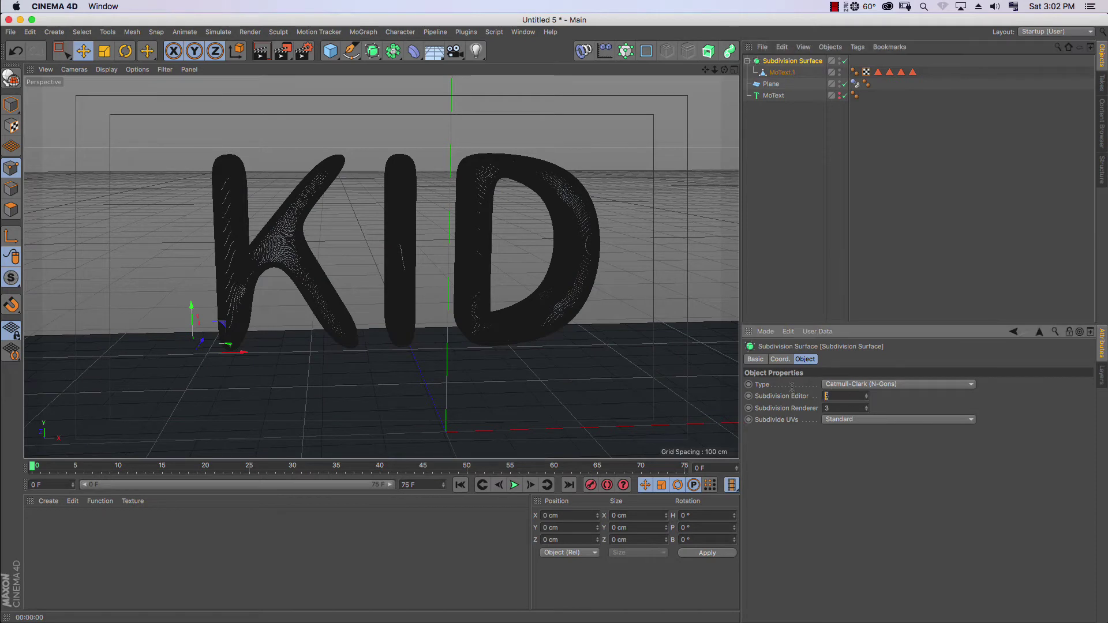
click(935, 193)
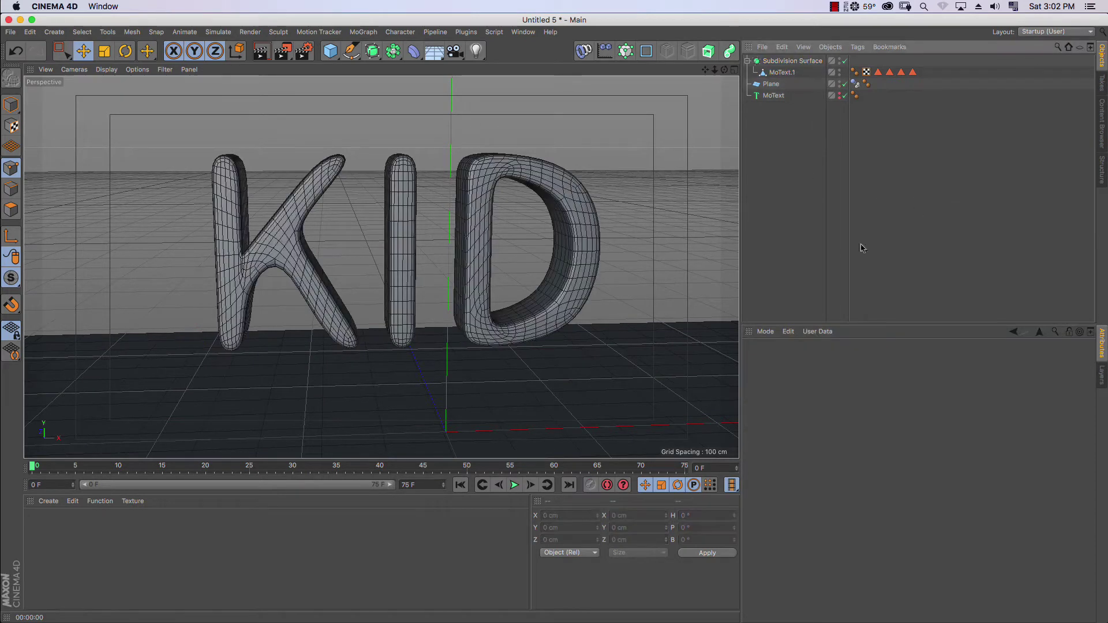
click(790, 61)
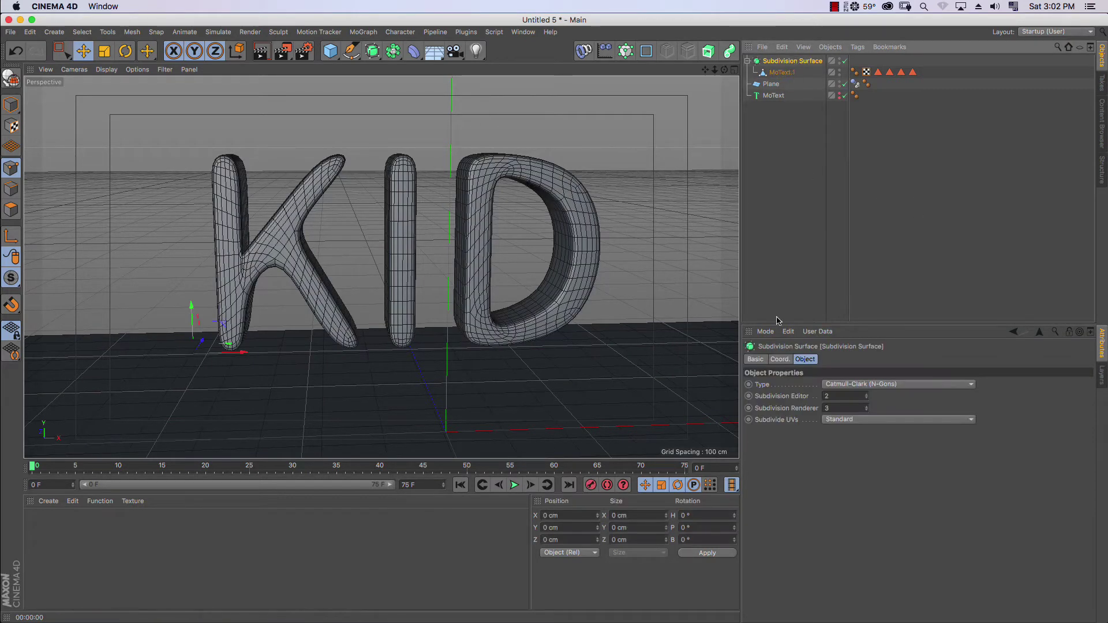
double_click(834, 396)
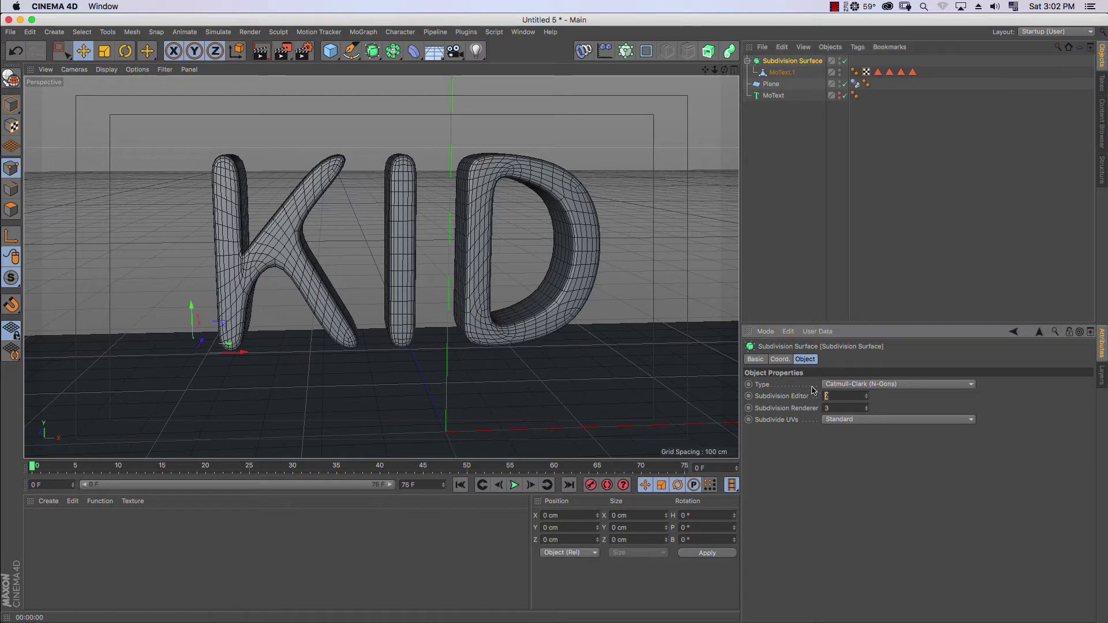
click(813, 169)
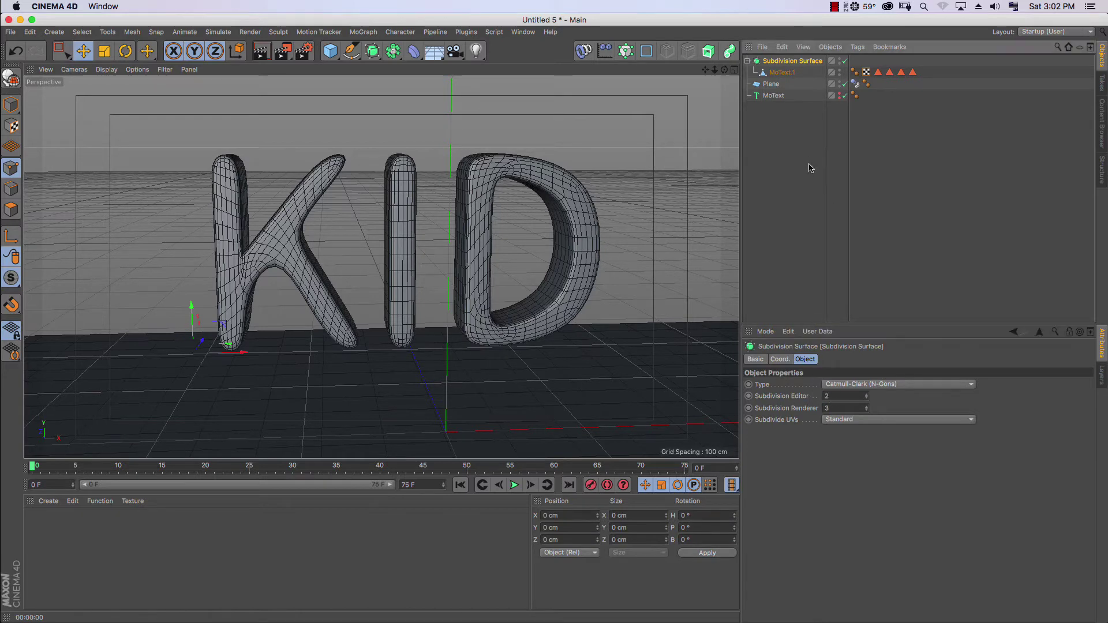
click(799, 61)
click(815, 258)
Add a Soft Body simulation tag to MoText.1.
click(784, 72)
right_click(791, 75)
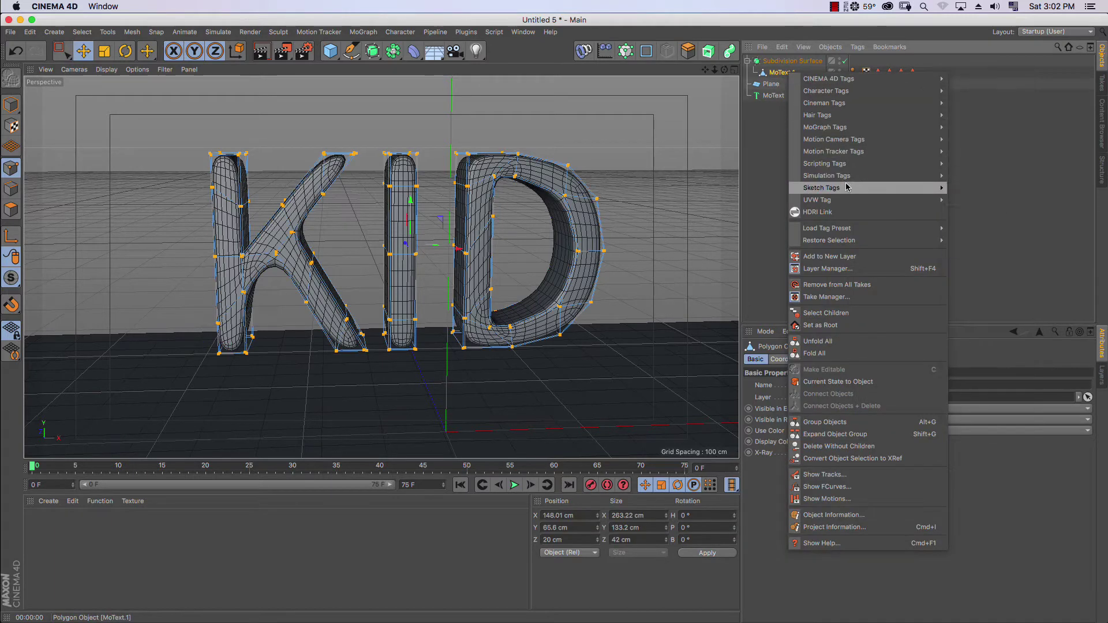
mouse_move(827, 176)
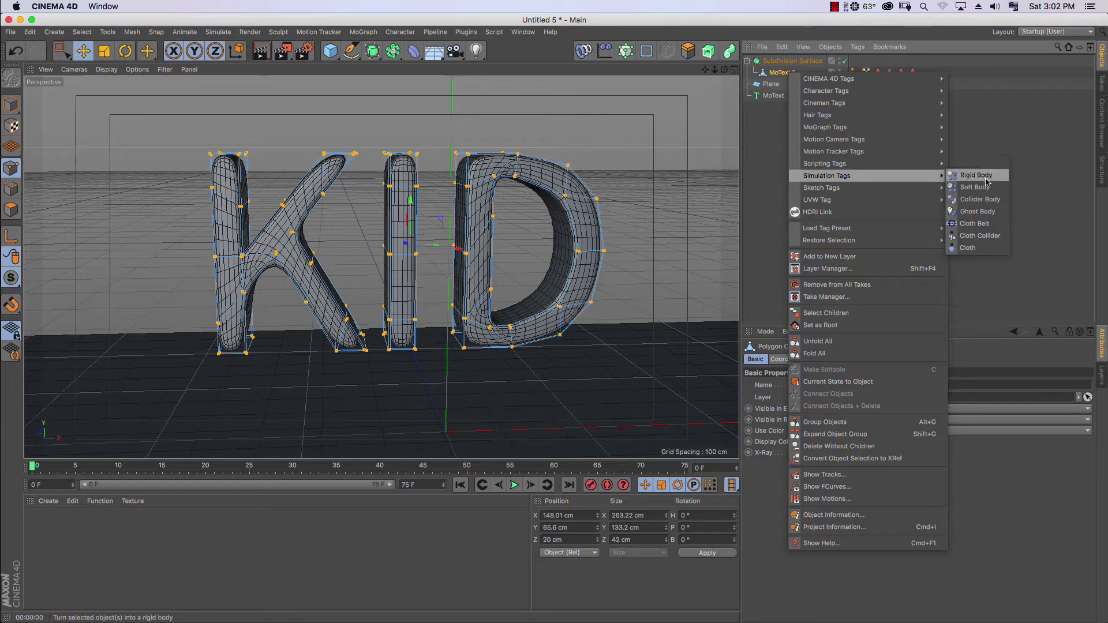
click(987, 189)
scroll(382, 259, down, 3)
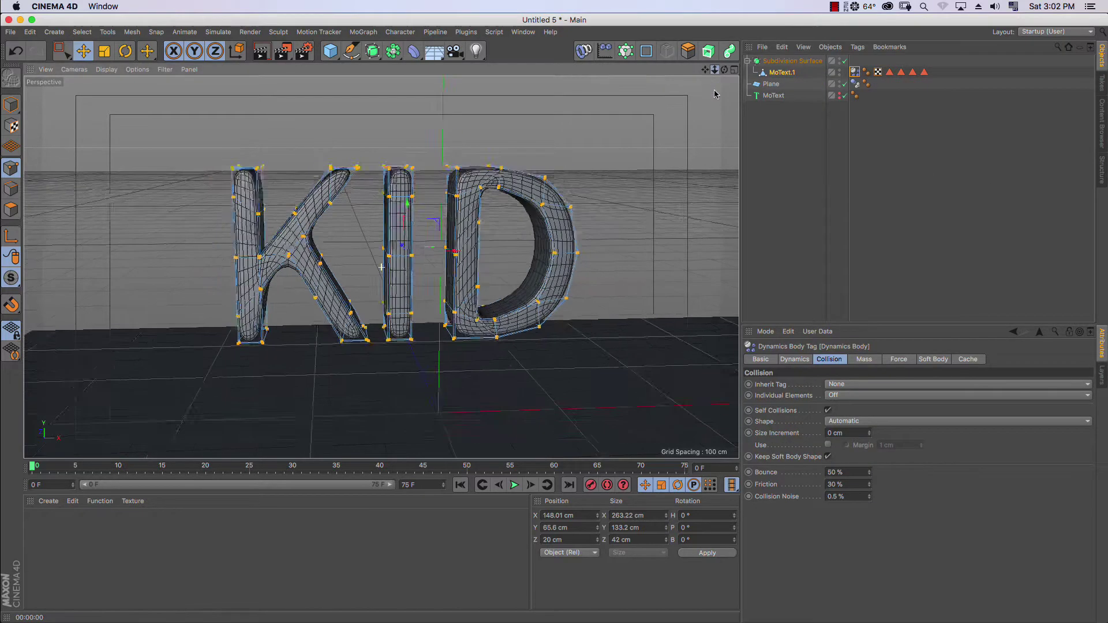
Play the simulation from an early frame to watch the letters droop, then stop it.
click(751, 144)
drag(176, 468, 50, 472)
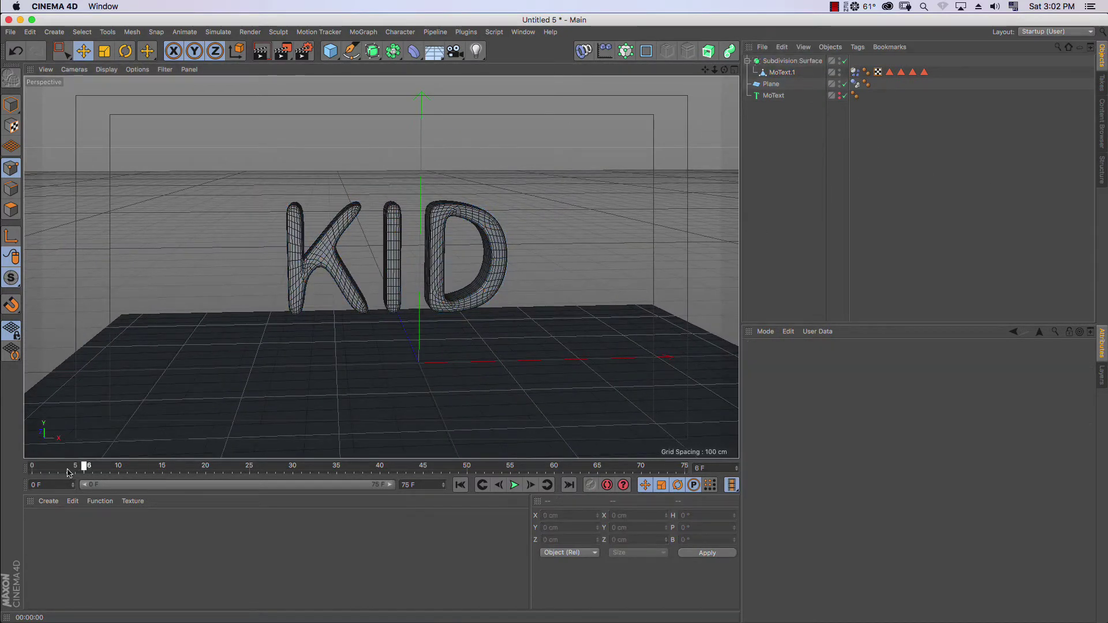
click(515, 485)
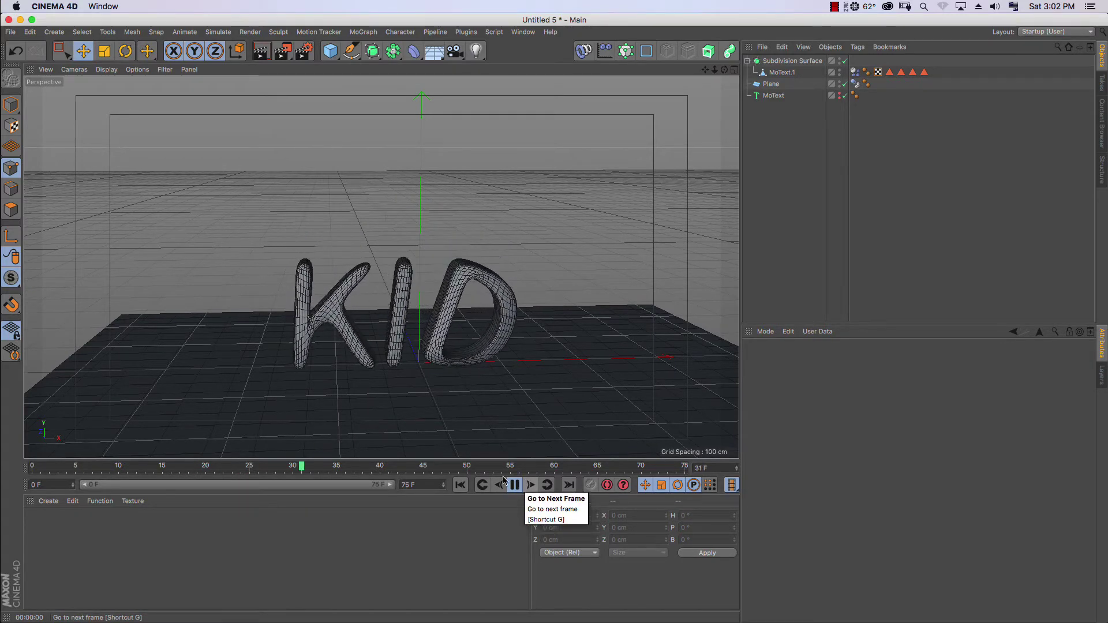
click(515, 485)
click(782, 72)
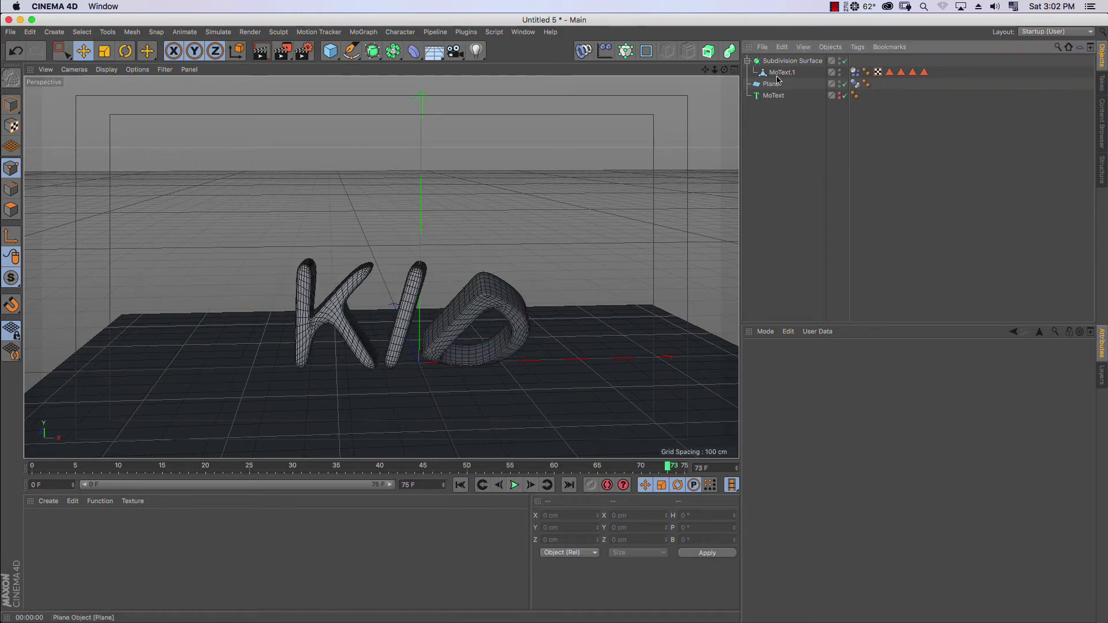
Rewind to frame 0 in Model mode and set soft-body Bounce to 100% and Friction to 60.
click(856, 72)
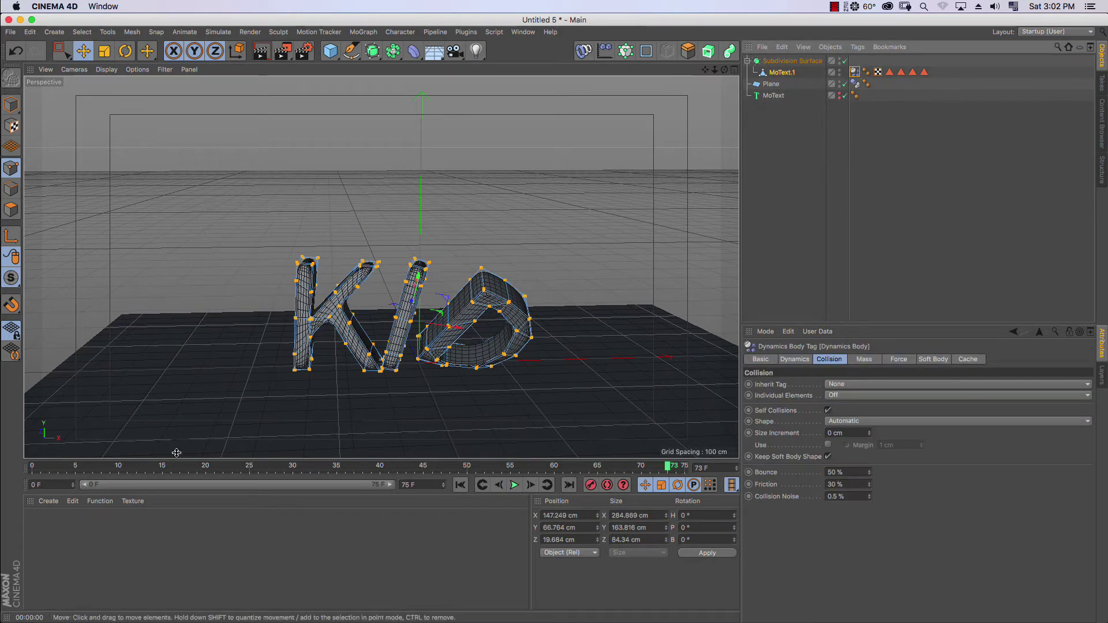
click(136, 466)
drag(124, 467, 33, 467)
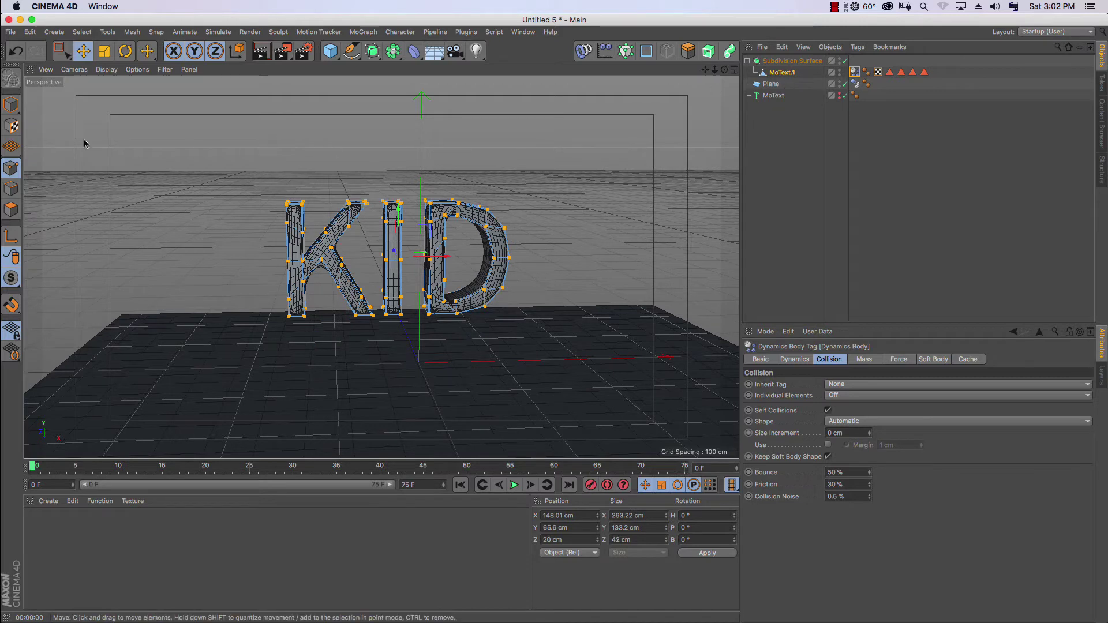
click(12, 104)
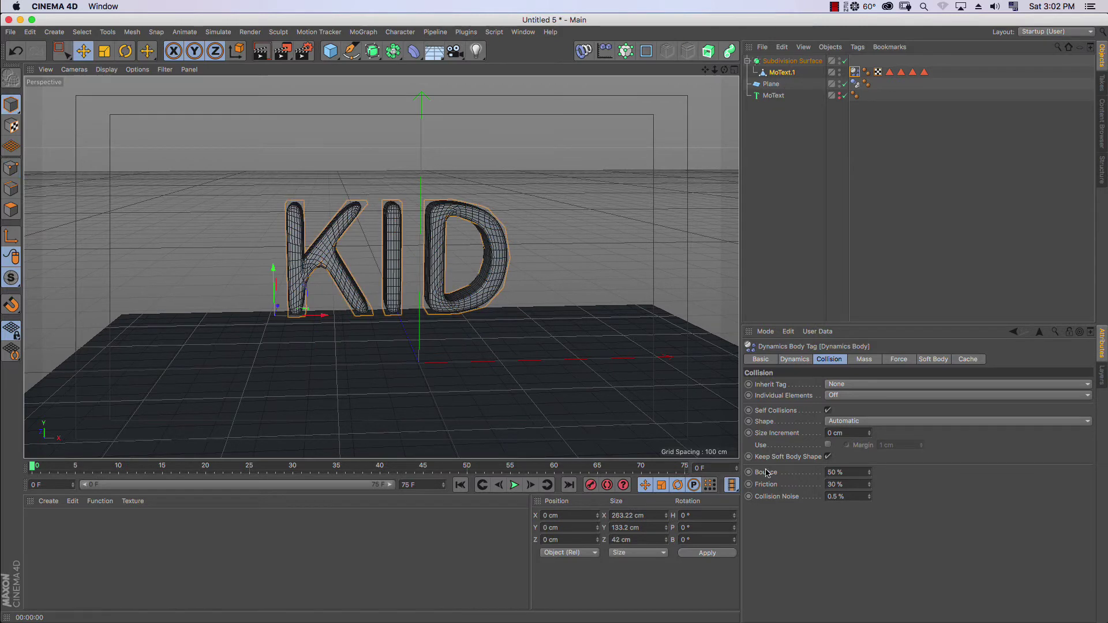
double_click(837, 472)
text(60)
key(Return)
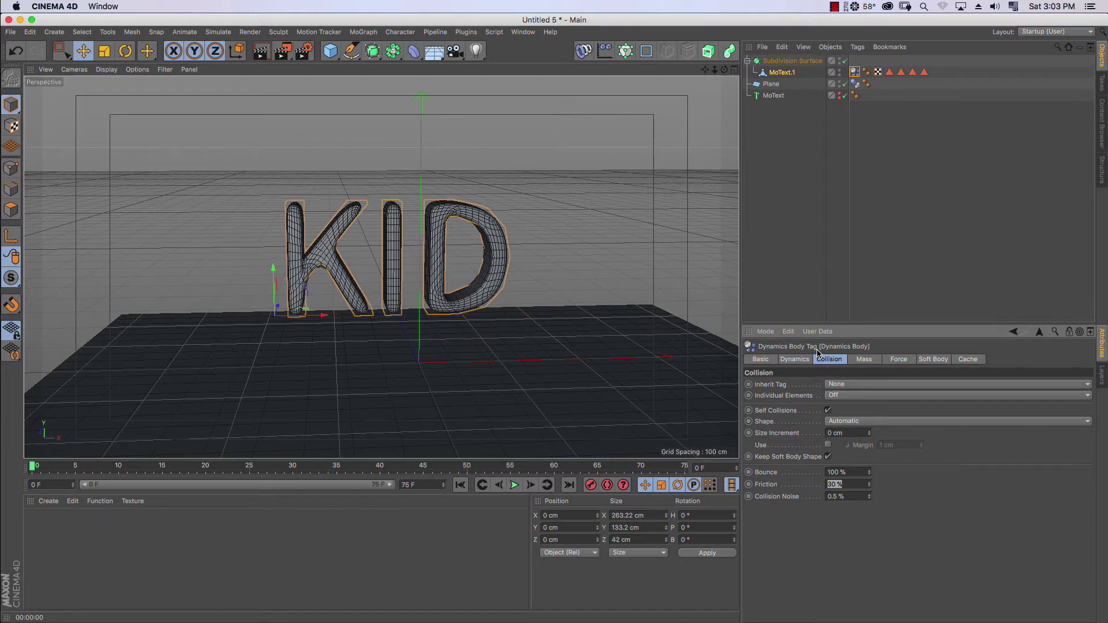
Orbit to eye level, replay the simulation, stop near frame 73, and dolly closer to the letters.
click(868, 293)
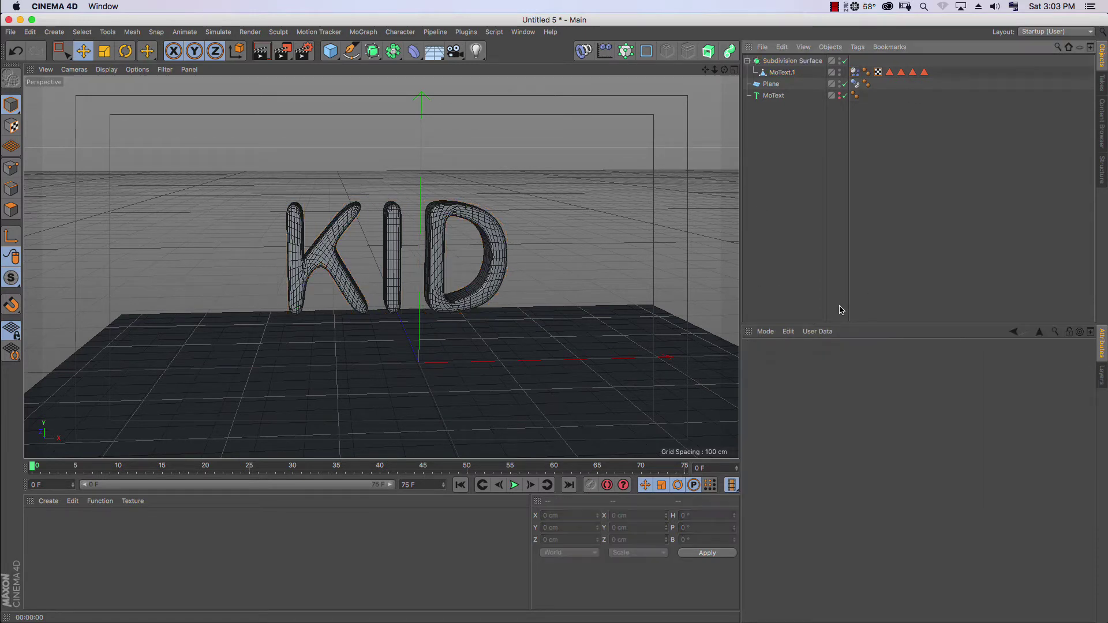
click(782, 73)
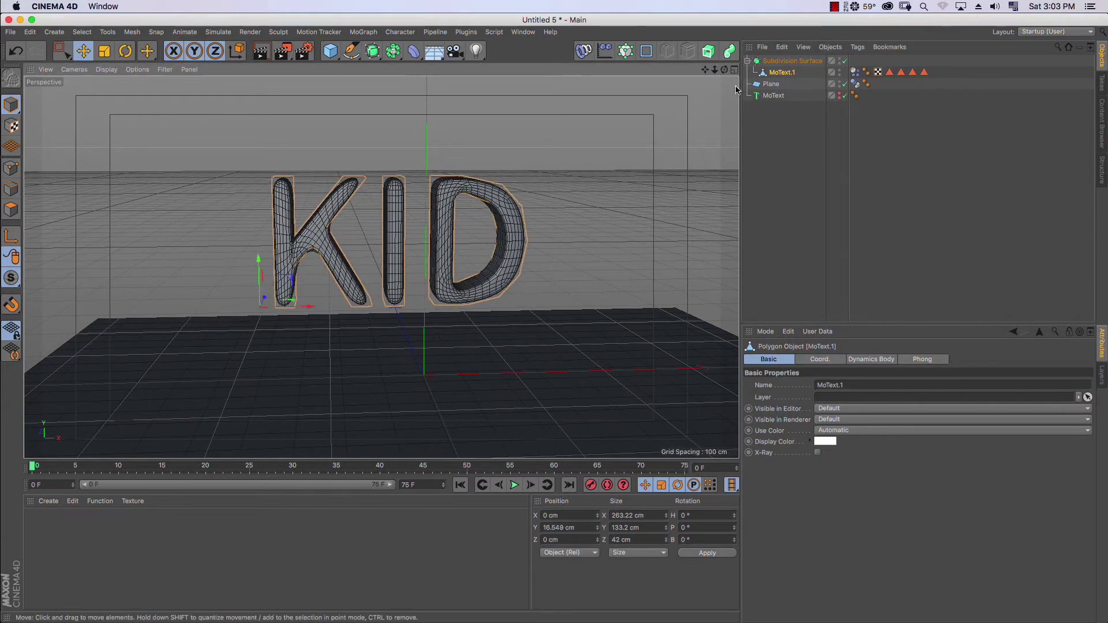
alt+drag(742, 87, 563, 101)
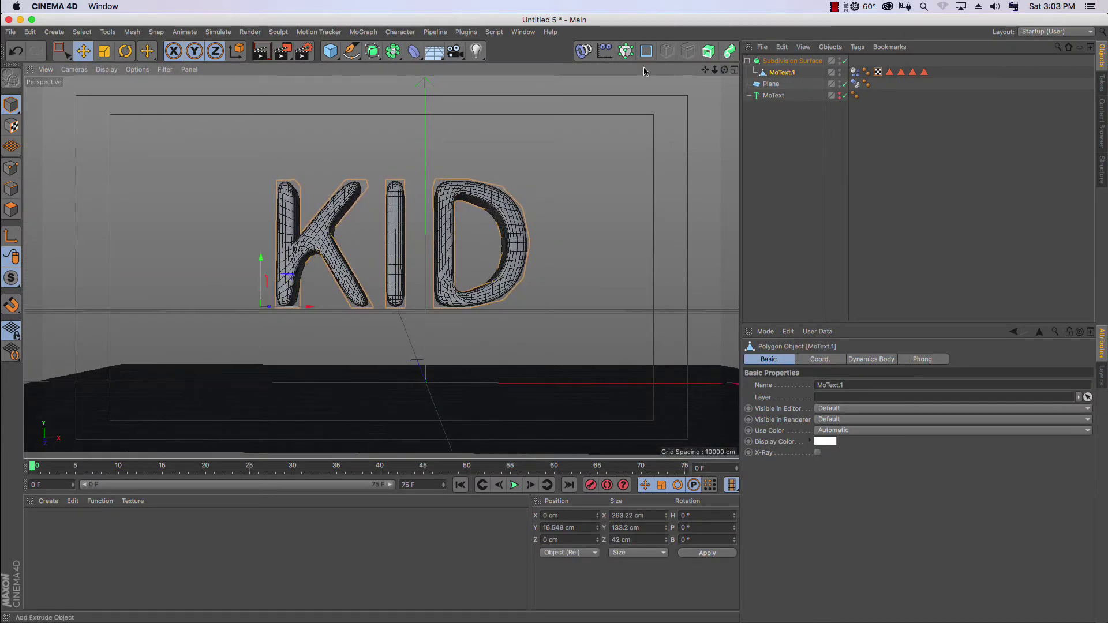
click(516, 486)
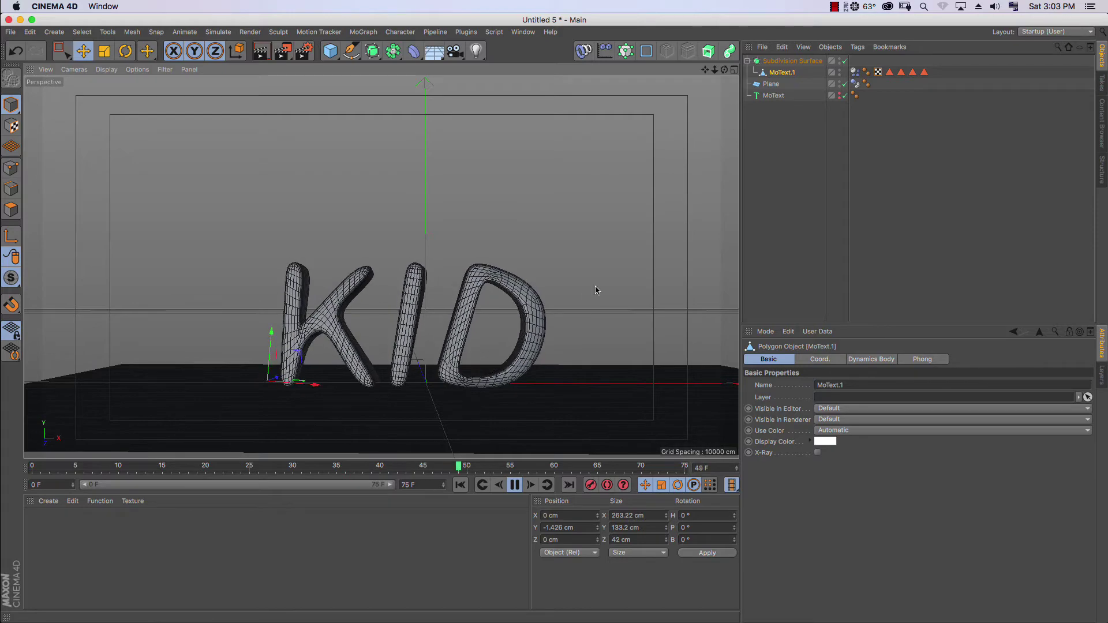
click(514, 487)
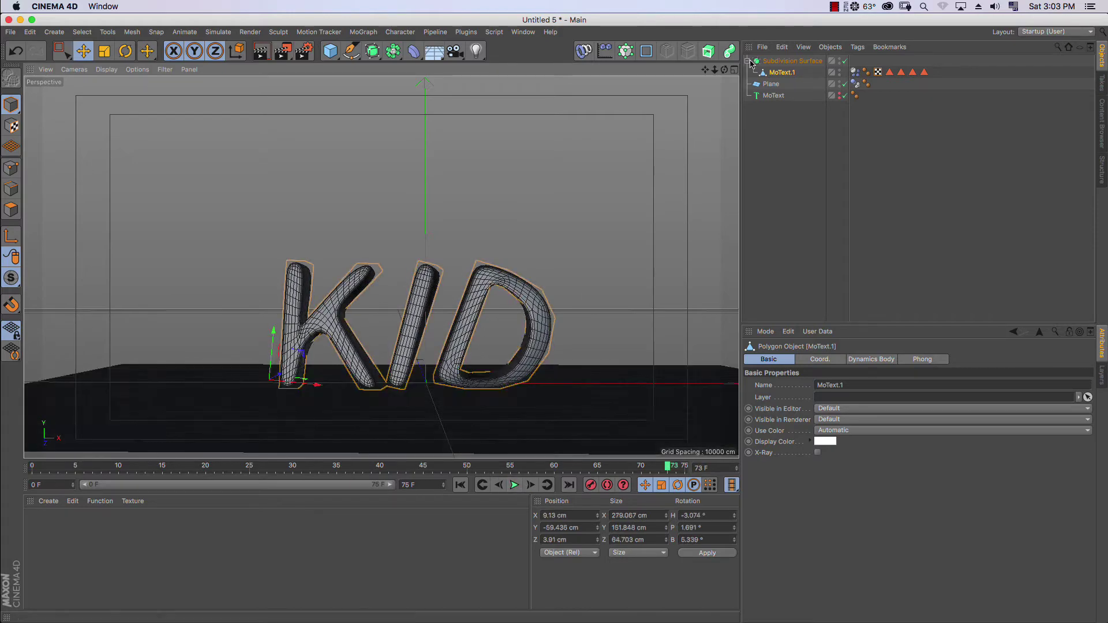
drag(725, 70, 728, 64)
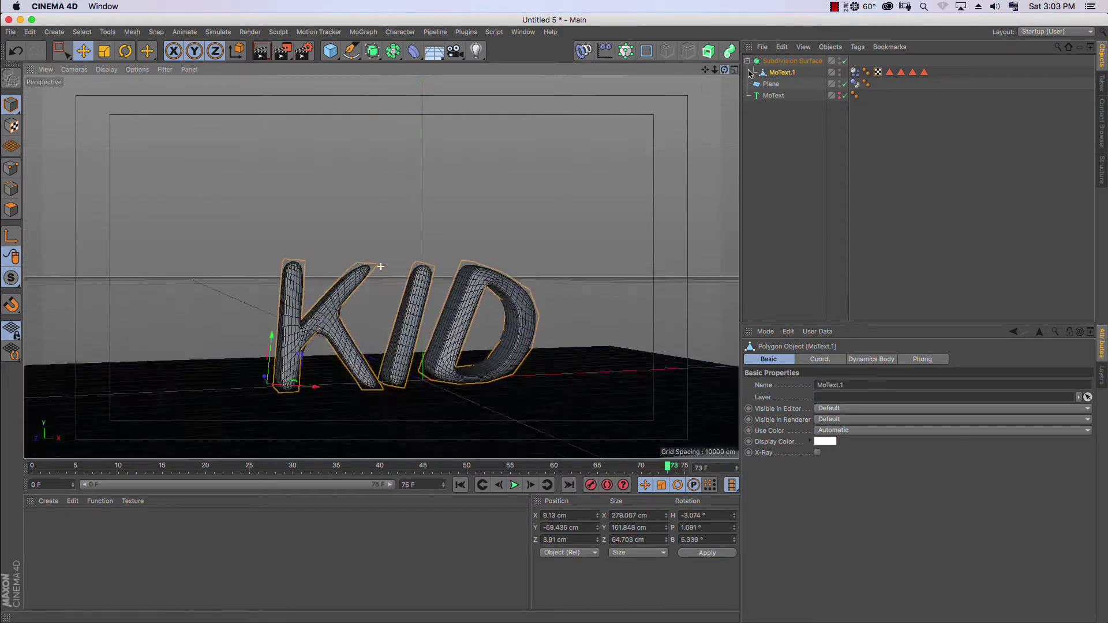
drag(710, 74, 701, 62)
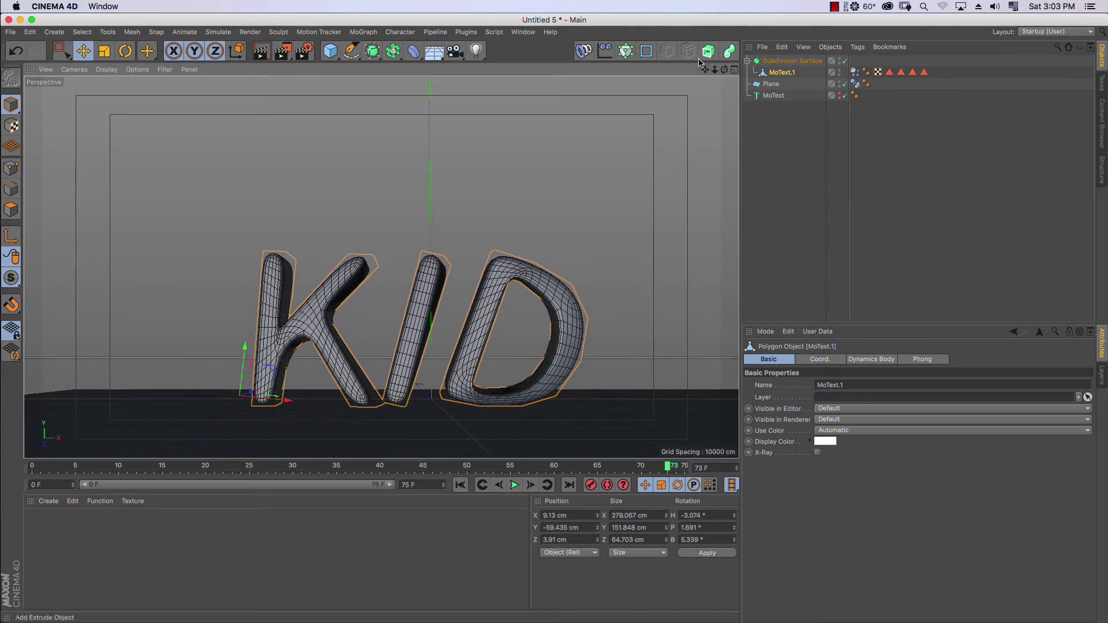
Add a camera, view through it with a 25 mm wide-angle lens, and frame the KID letters.
click(776, 132)
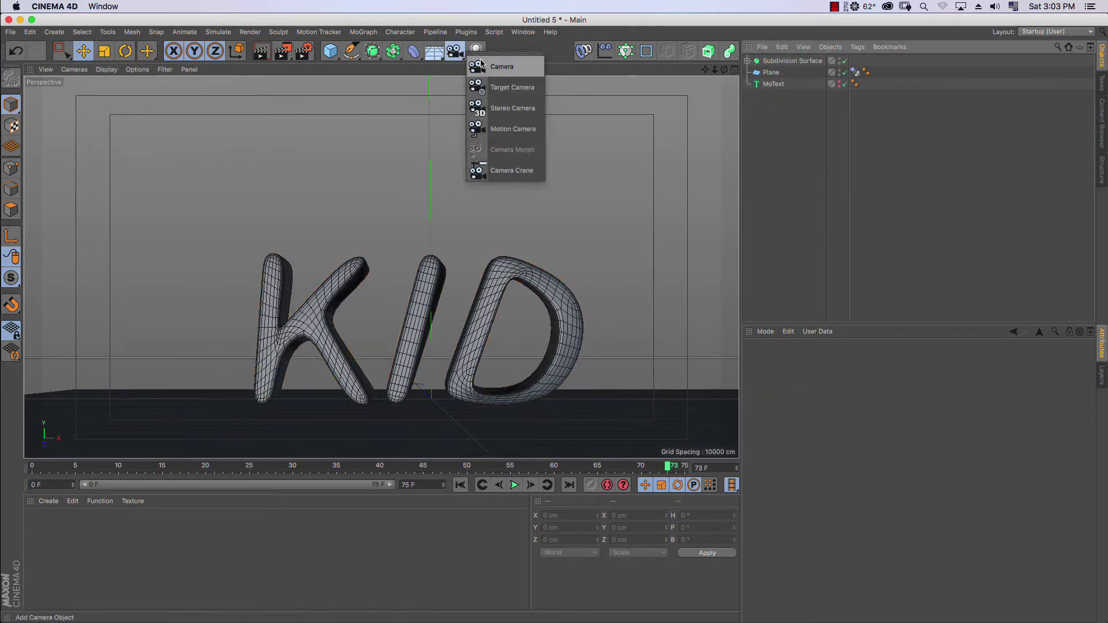
drag(455, 51, 489, 67)
click(847, 62)
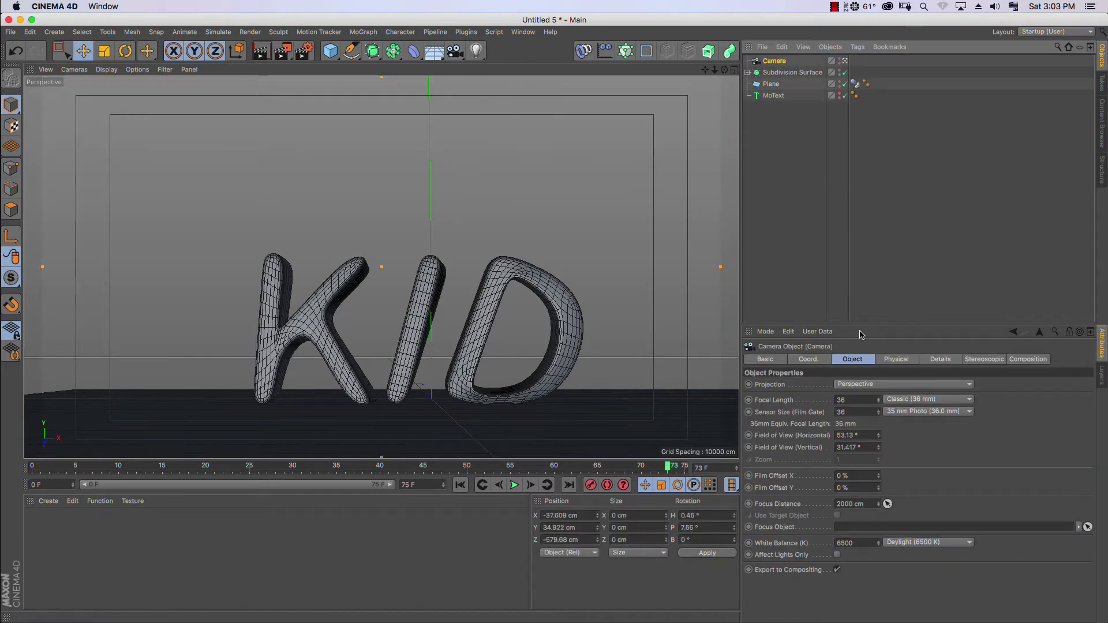
click(927, 399)
scroll(379, 265, up, 5)
scroll(378, 265, down, 3)
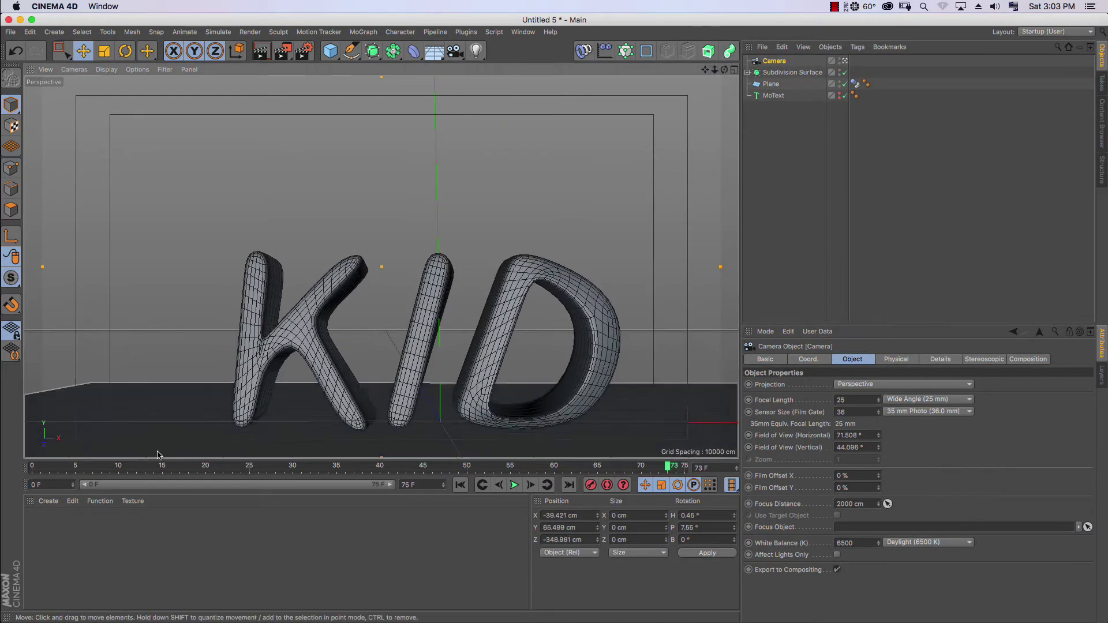
alt+drag(156, 458, 682, 74)
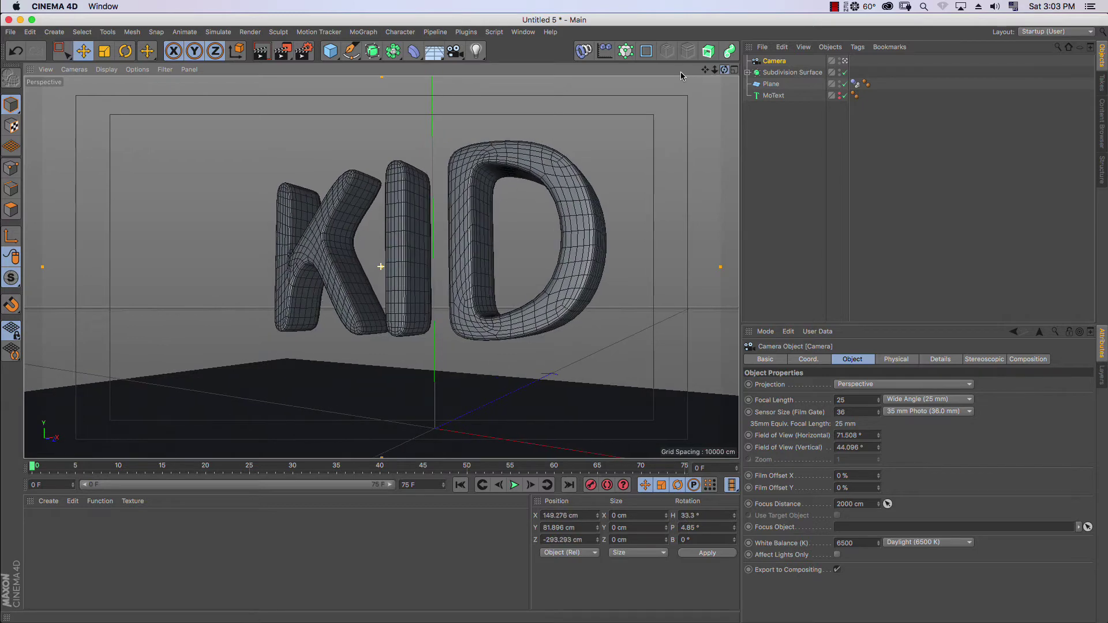
mouse_move(682, 75)
alt+mouse_down()
mouse_move(744, 52)
mouse_move(718, 68)
mouse_move(733, 76)
alt+mouse_up()
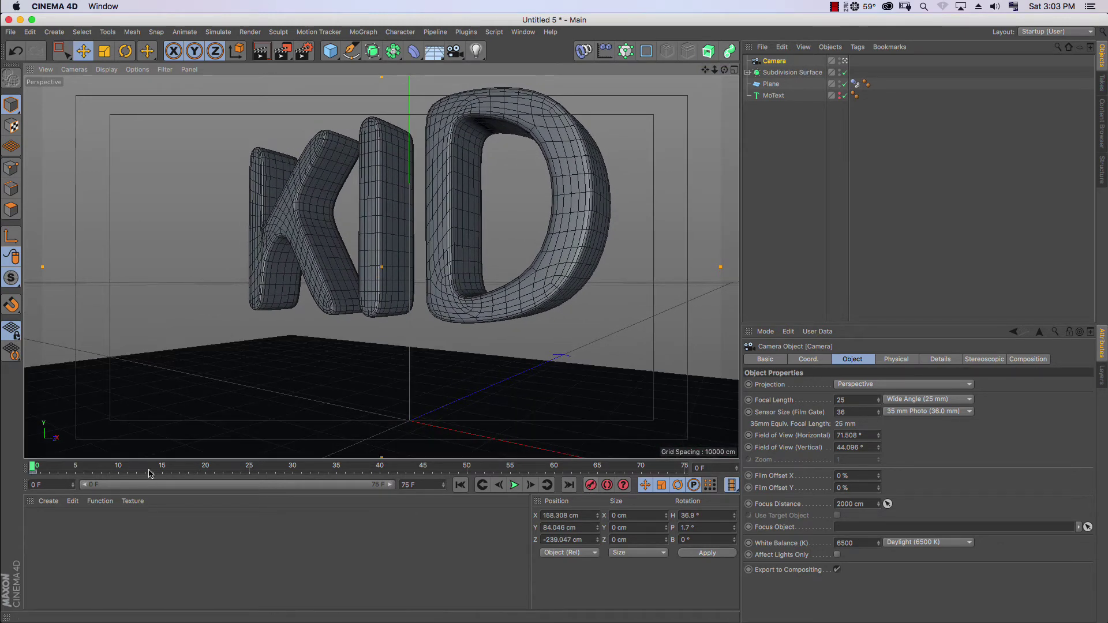
Position the camera at frame 20 and move its keyframe to frame 21.
click(205, 468)
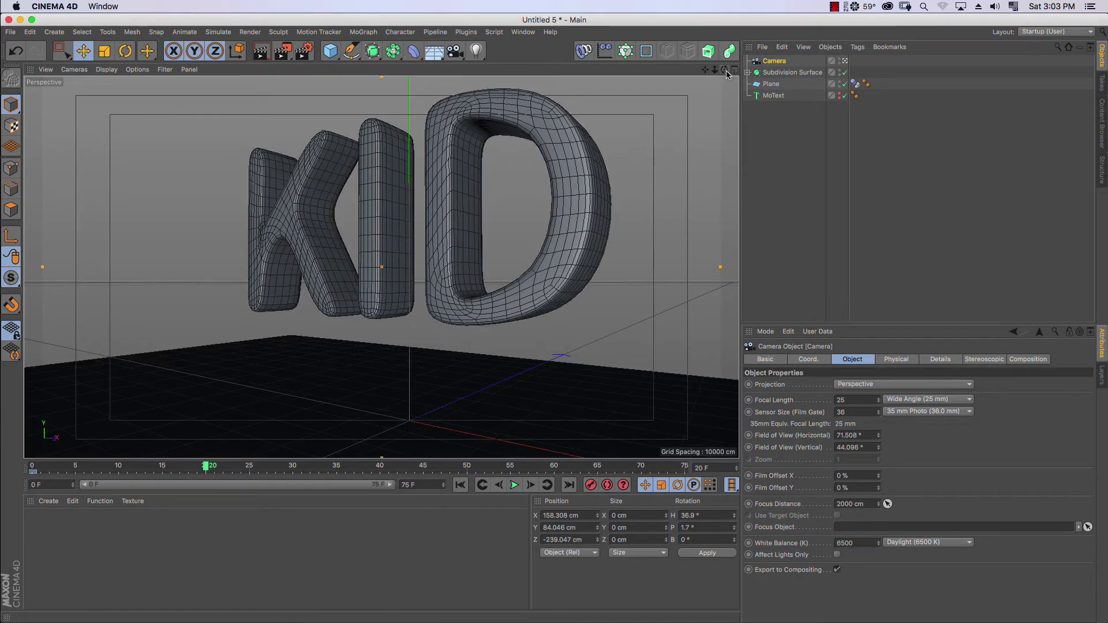
drag(726, 74, 795, 84)
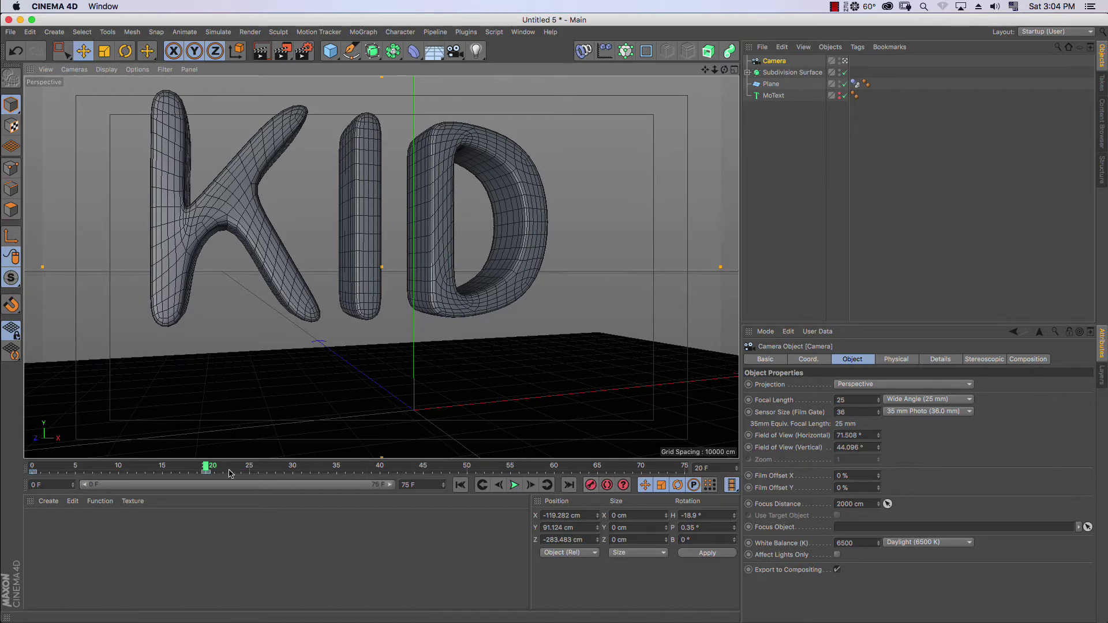
drag(208, 468, 461, 476)
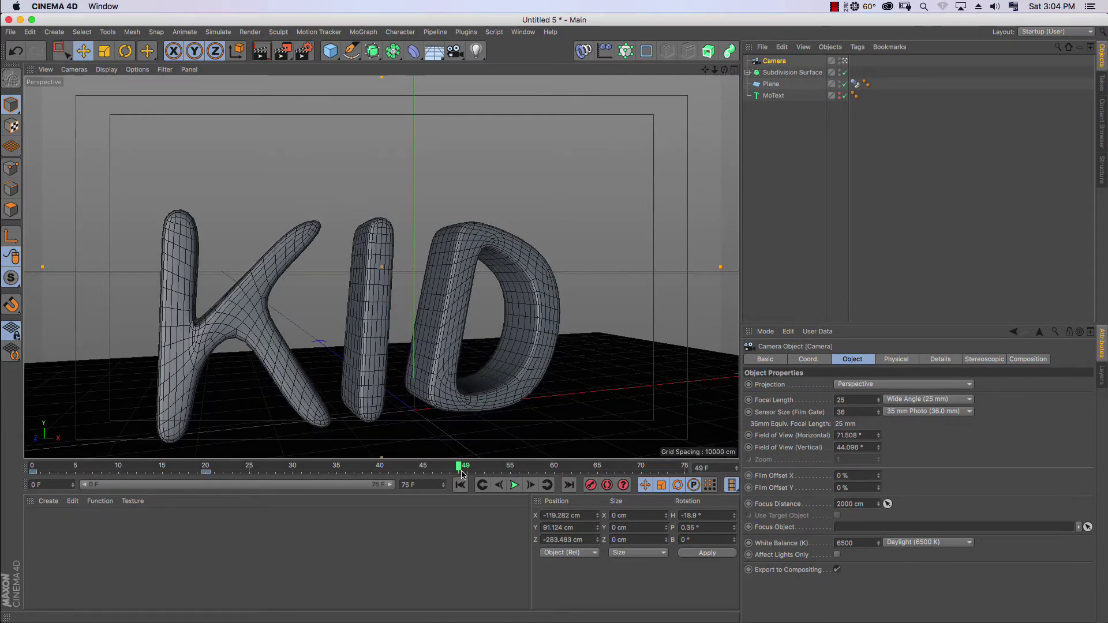
drag(297, 467, 206, 465)
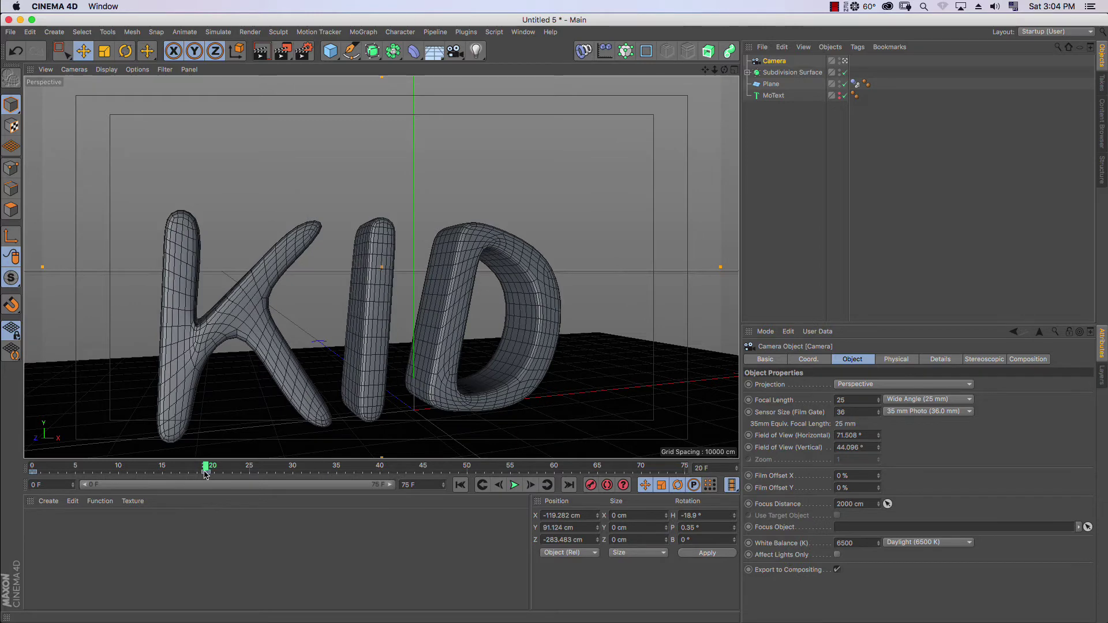
click(302, 473)
mouse_move(301, 474)
mouse_down()
mouse_move(212, 473)
mouse_move(676, 467)
mouse_up()
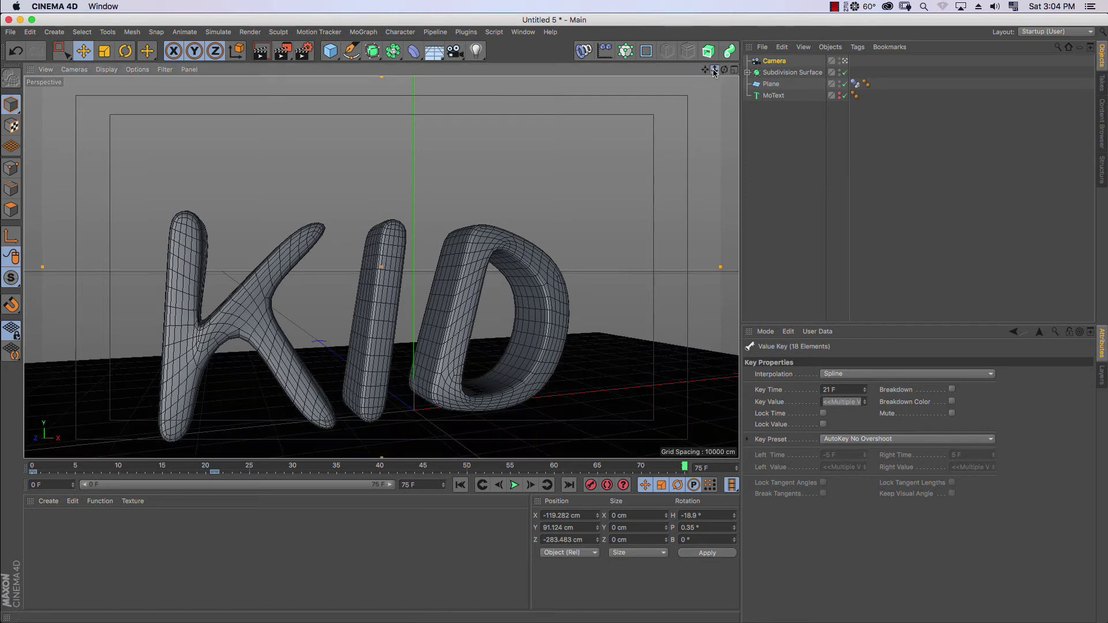
Pull the camera back, record a key at the end frame, and review the camera move.
drag(714, 70, 710, 88)
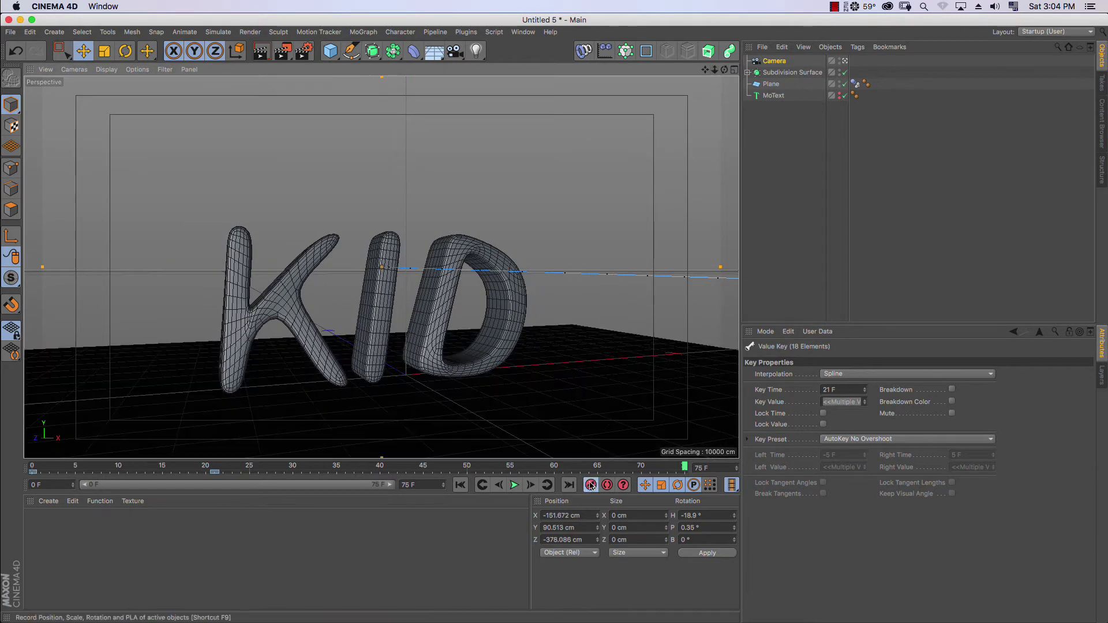
click(591, 486)
mouse_move(684, 469)
mouse_down()
mouse_move(87, 468)
mouse_move(3, 427)
mouse_up()
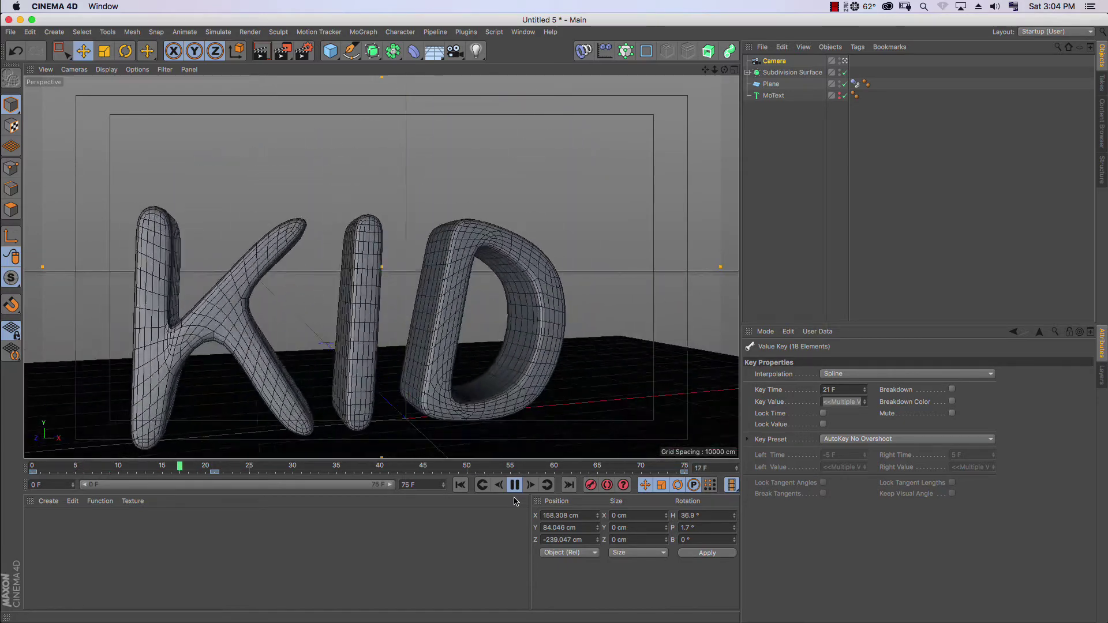
key(F8)
Add a light and make it an Area light with Shadow Maps (Soft).
click(819, 121)
drag(475, 51, 506, 67)
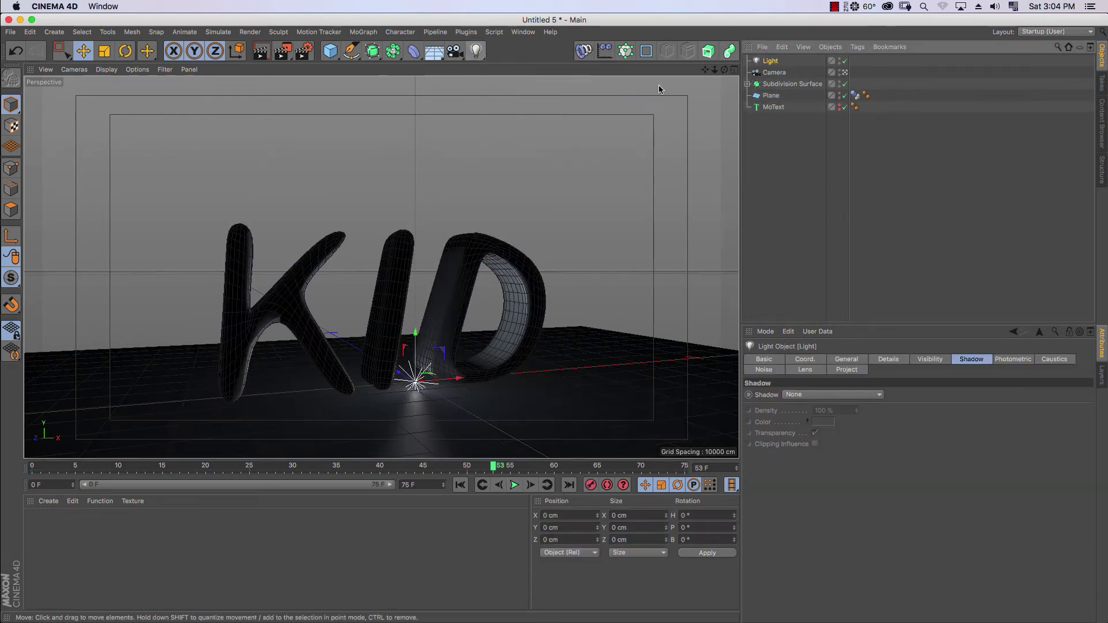
click(832, 170)
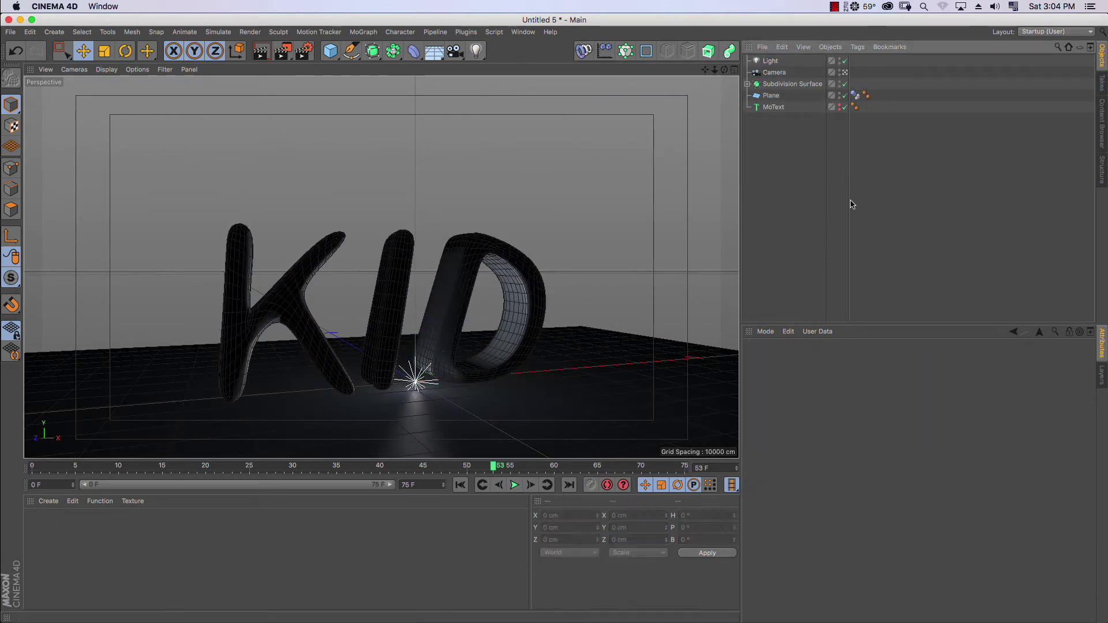
click(771, 64)
click(809, 363)
click(849, 360)
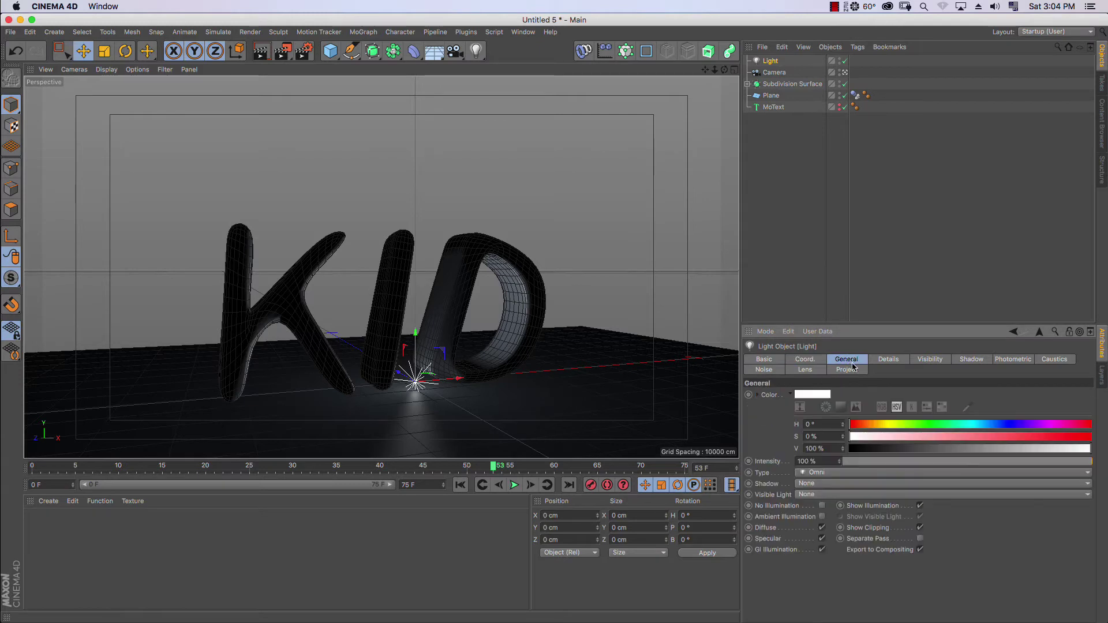
click(823, 475)
click(827, 520)
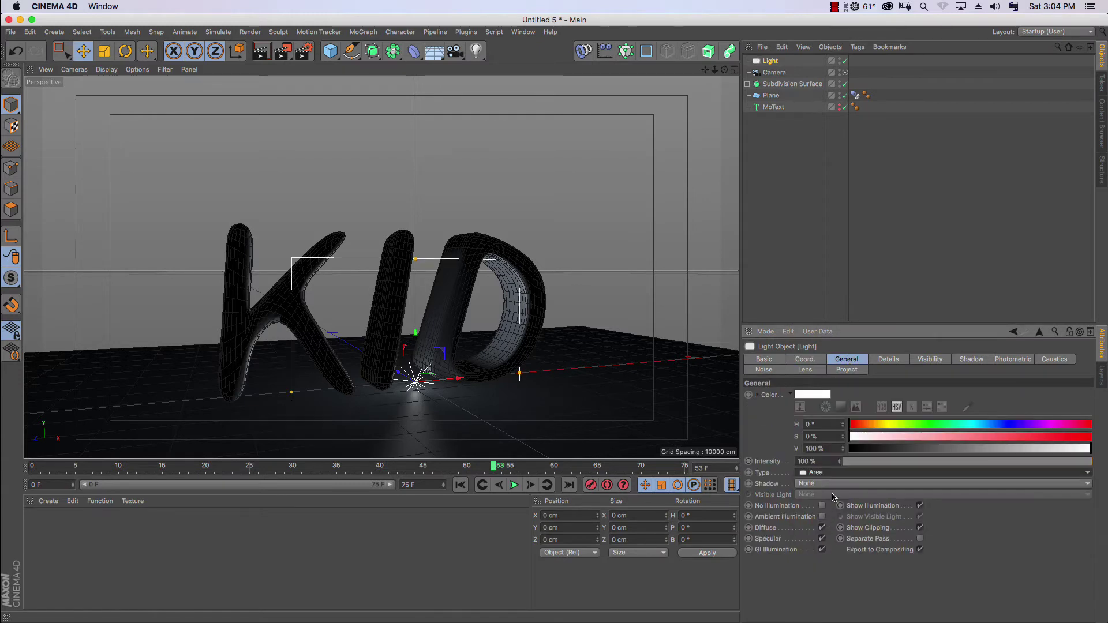
click(828, 483)
click(848, 507)
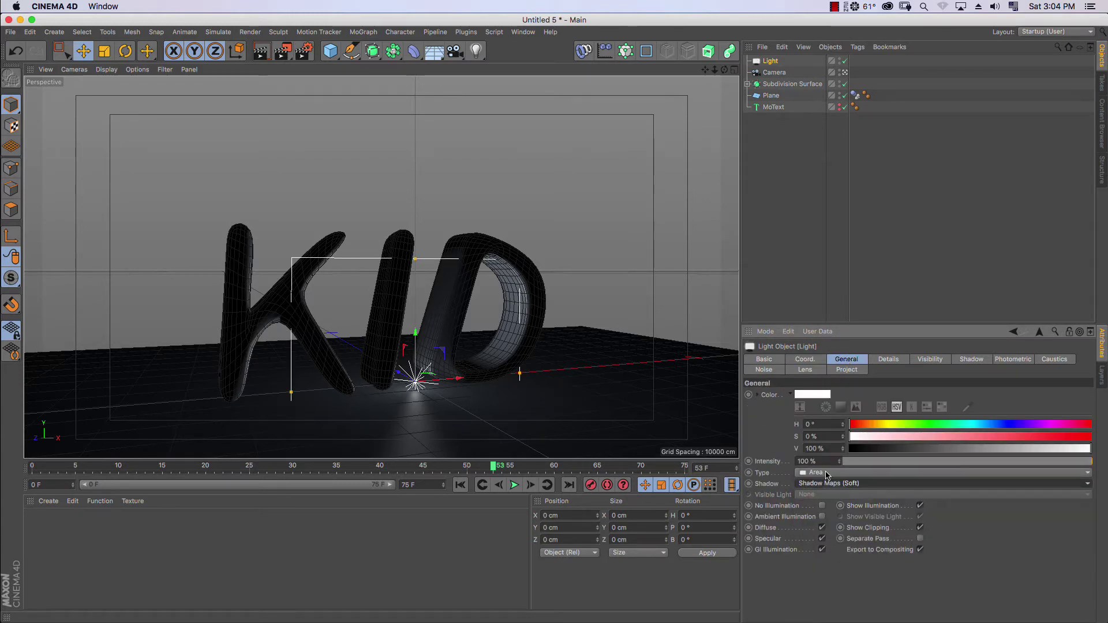
Enlarge the area light and move it forward toward the camera in the four-view layout.
drag(520, 374, 685, 360)
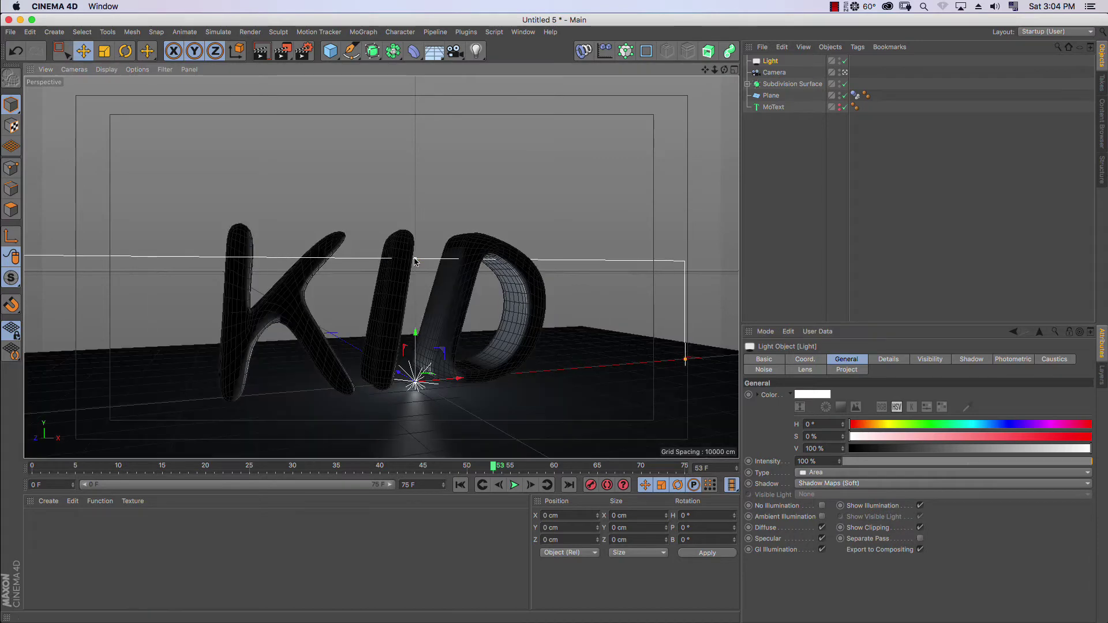
click(734, 70)
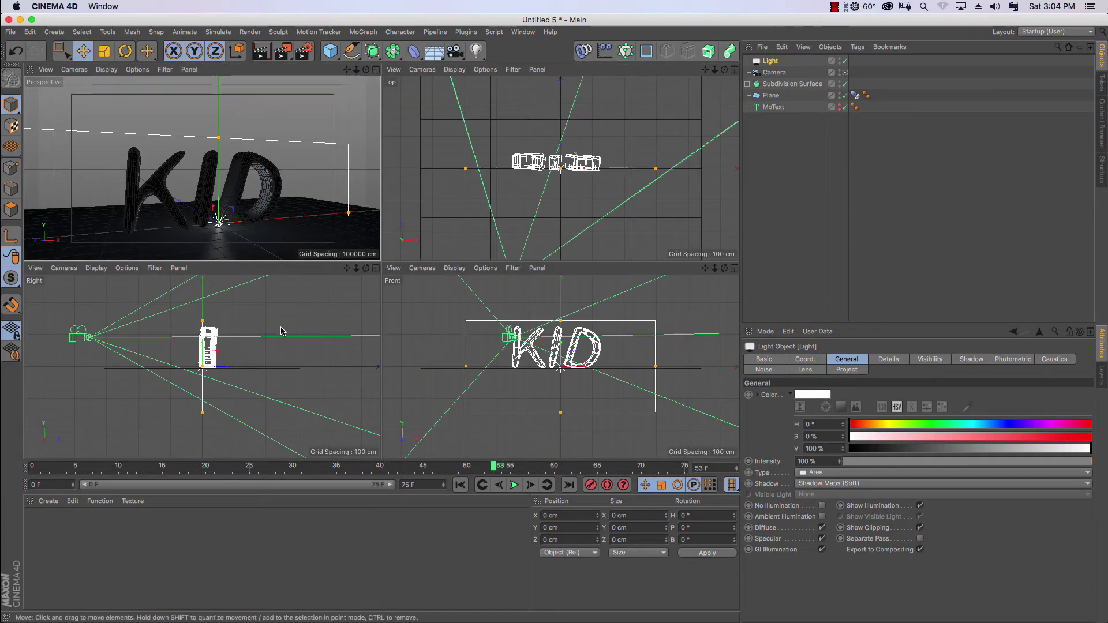
scroll(356, 308, down, 5)
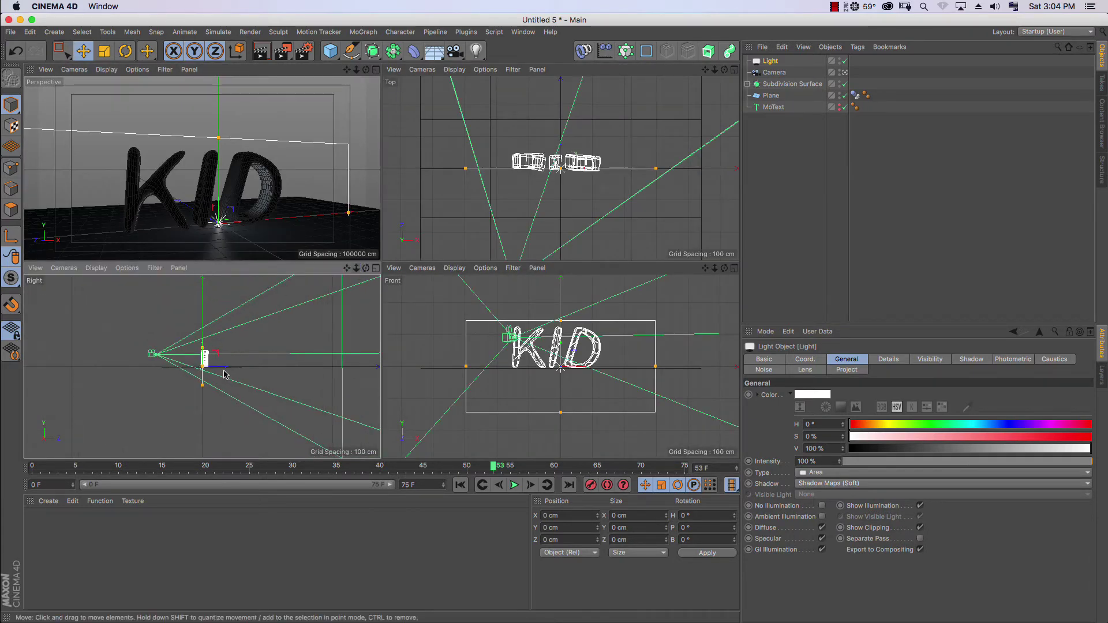
drag(222, 367, 166, 362)
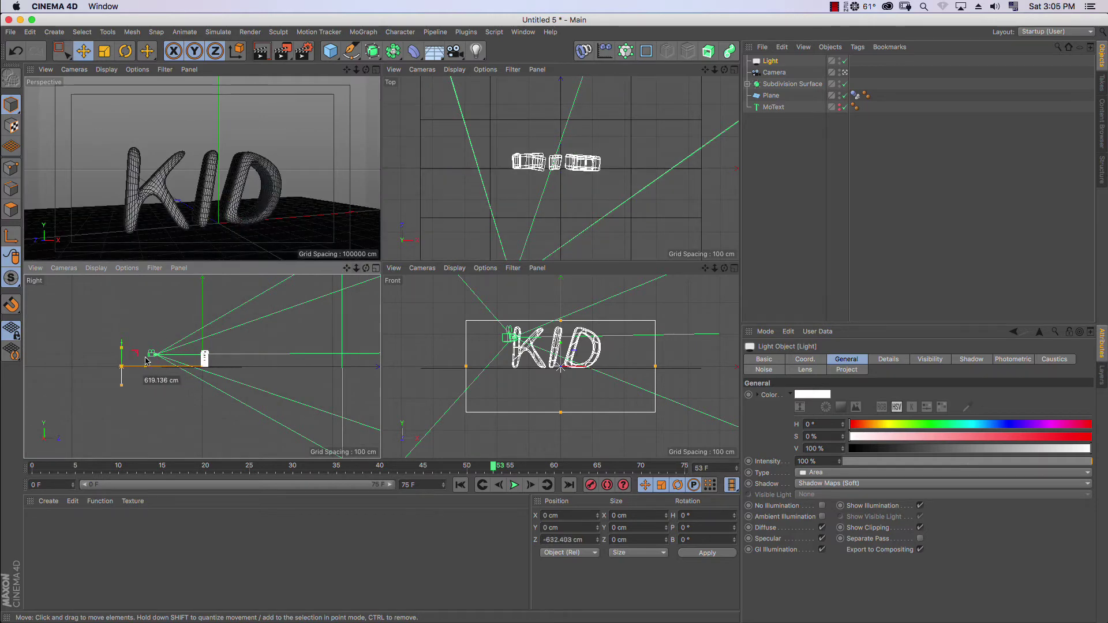
click(375, 69)
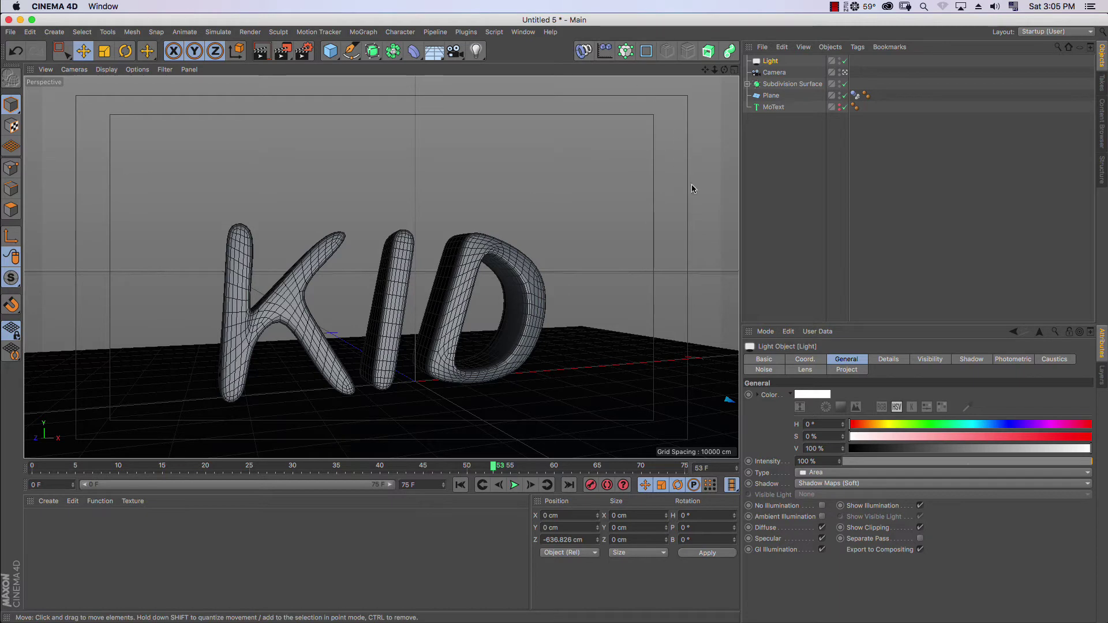
Add a light with Inverse Square falloff and a radius of about 116.83 cm.
click(475, 50)
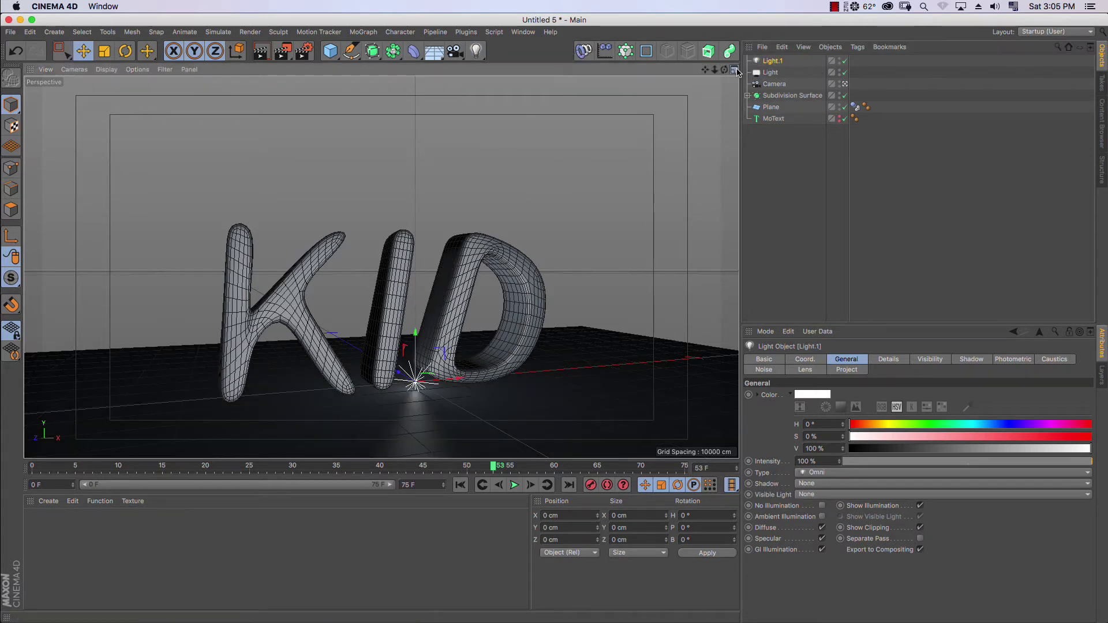
middle_click(666, 362)
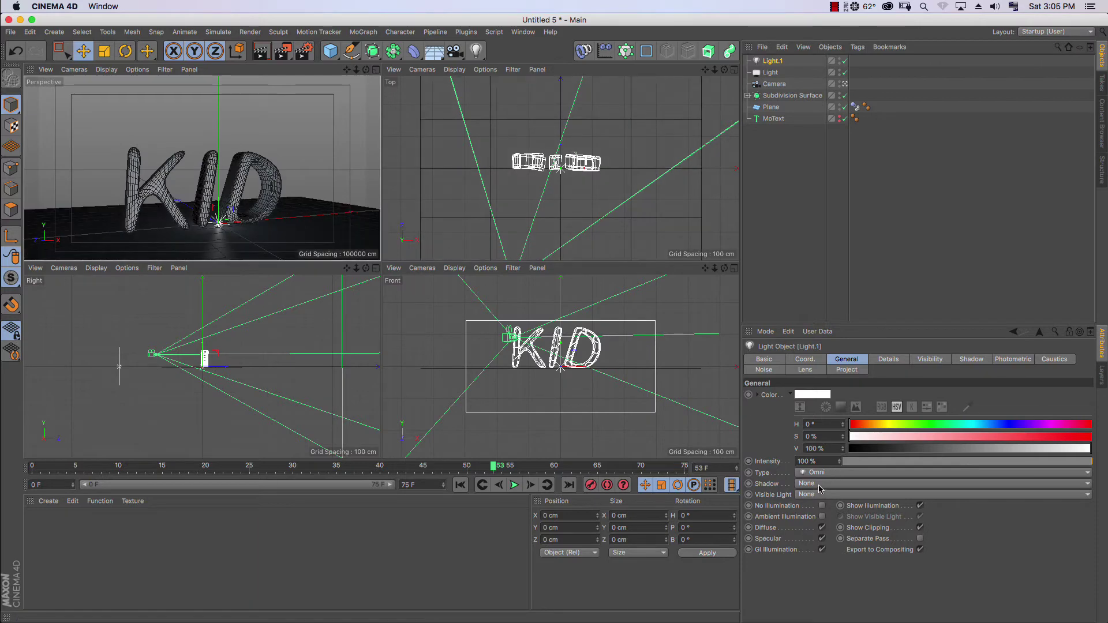
click(890, 360)
click(870, 468)
mouse_move(719, 367)
mouse_down()
mouse_move(598, 367)
mouse_move(492, 307)
mouse_move(624, 329)
mouse_move(607, 350)
mouse_up()
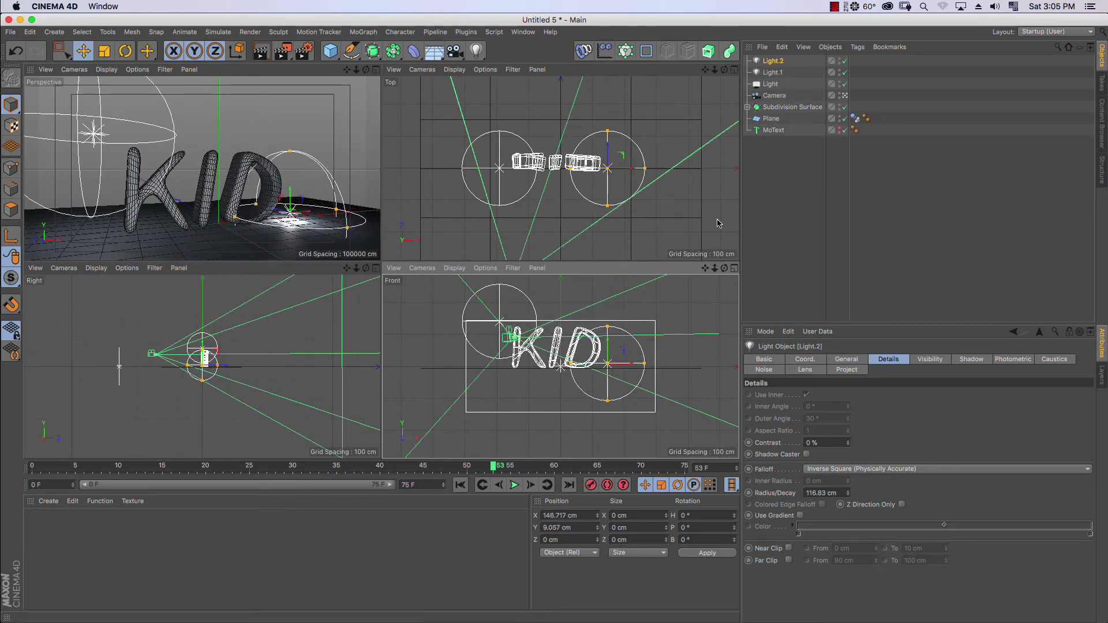
Turn off Diffuse on both Light.1 and Light.2, and rewind the animation to frame 0.
click(774, 72)
shift+click(776, 60)
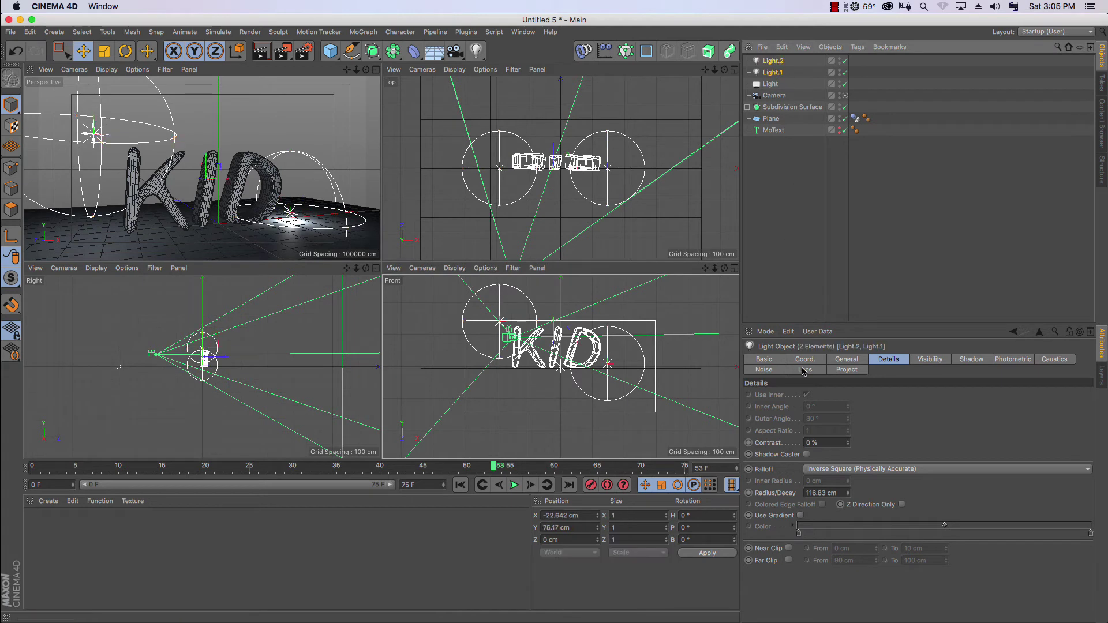
click(846, 359)
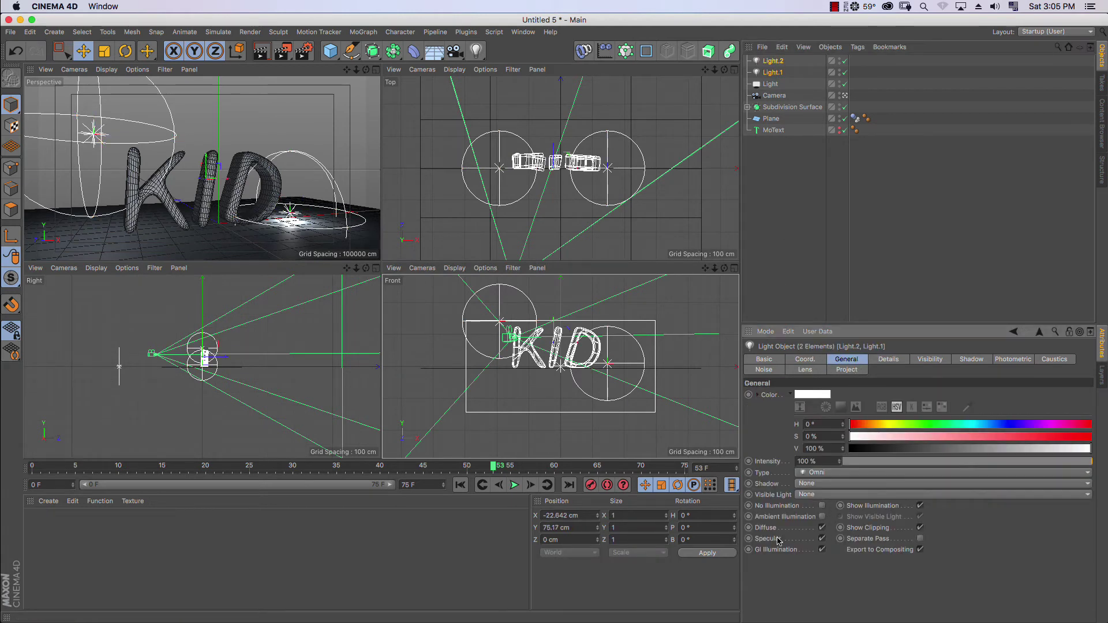
click(821, 527)
click(854, 276)
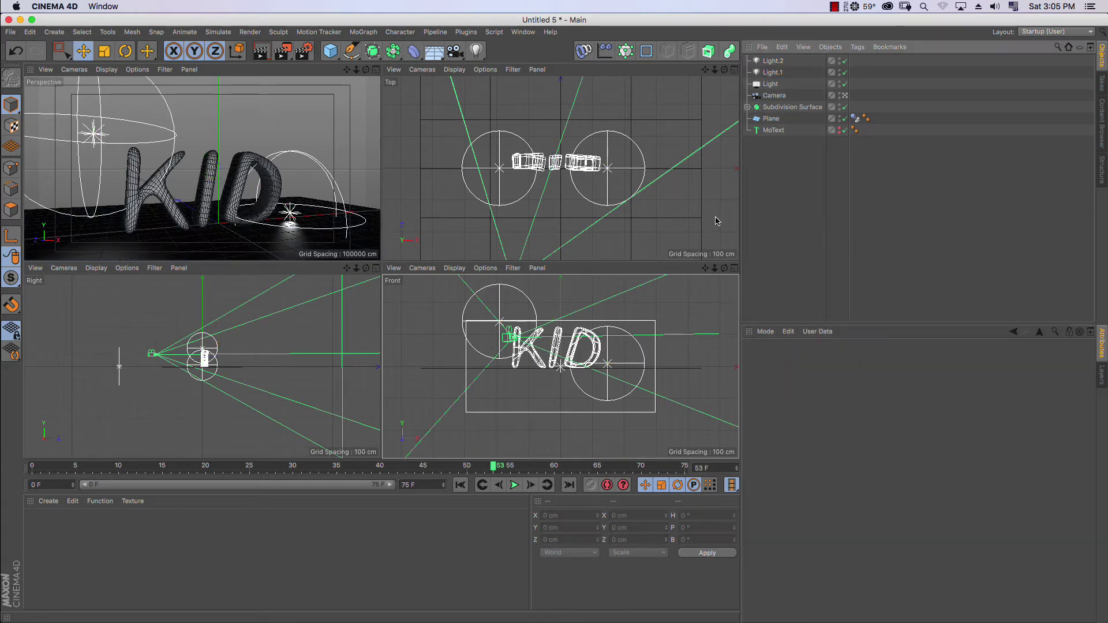
click(374, 69)
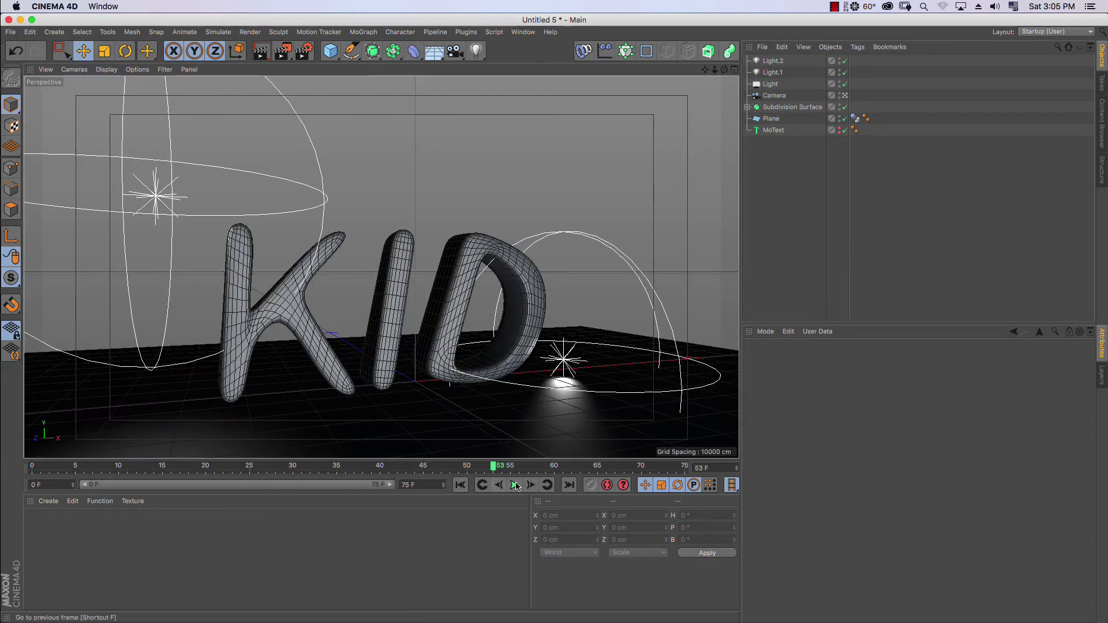
drag(496, 471, 18, 453)
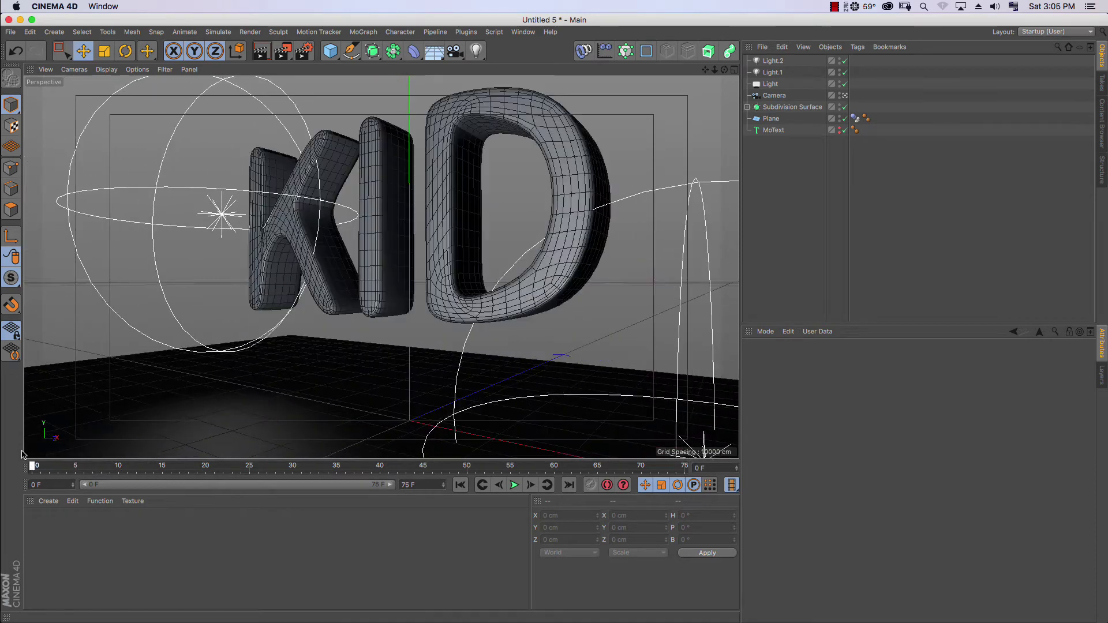
click(772, 73)
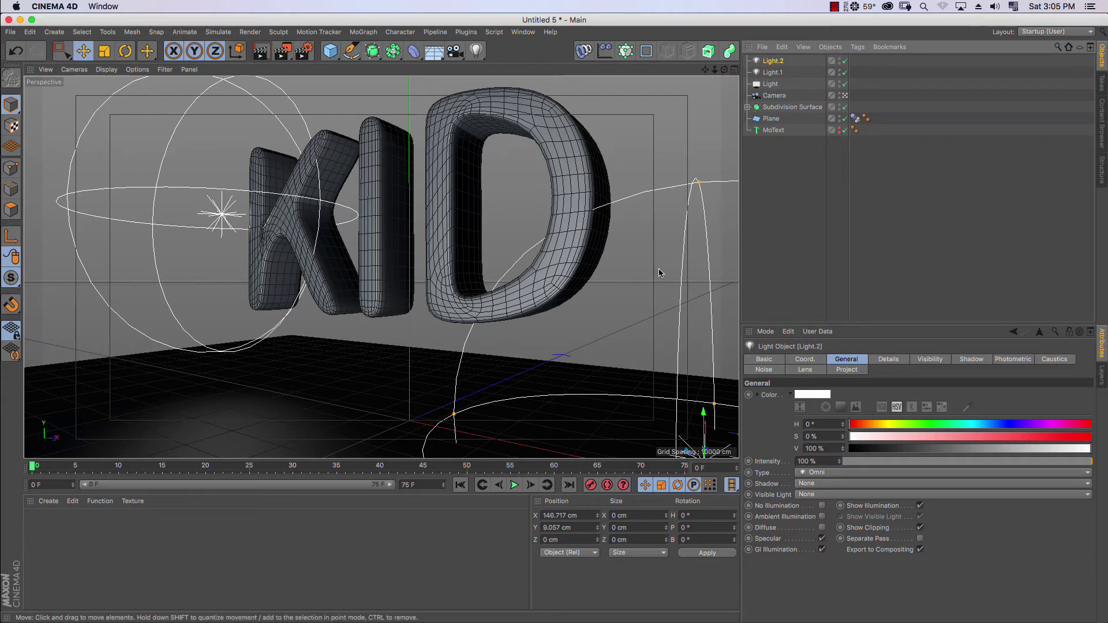
Add an HDRI Studio Rig from Plugins and load HDRI_STUDIO_vol2_014.exr as its HDR file.
click(420, 217)
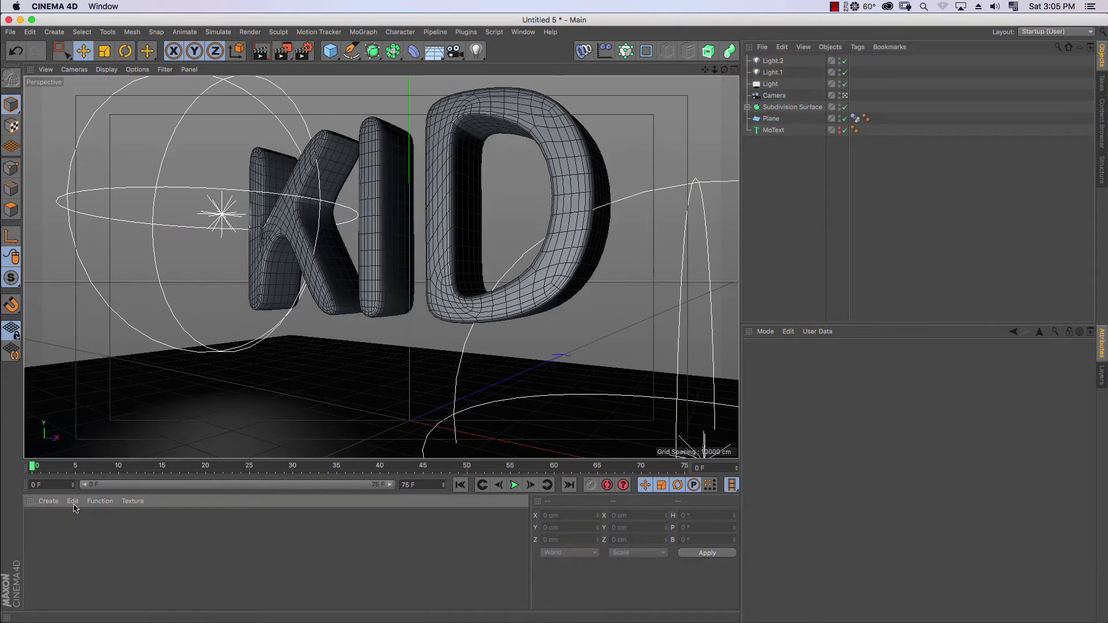
click(466, 32)
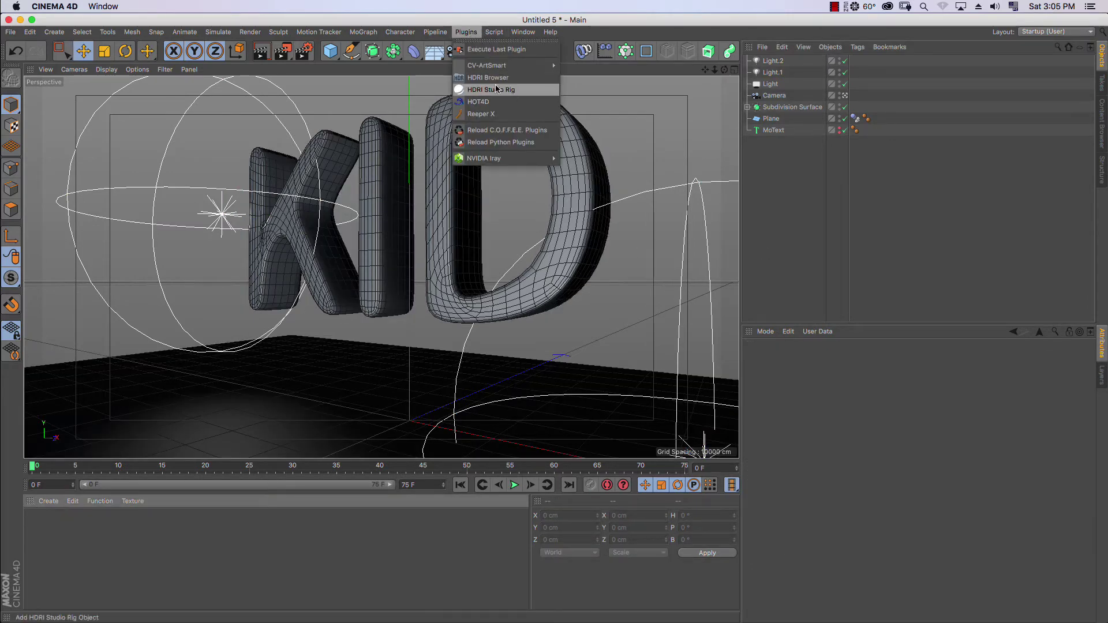
click(549, 103)
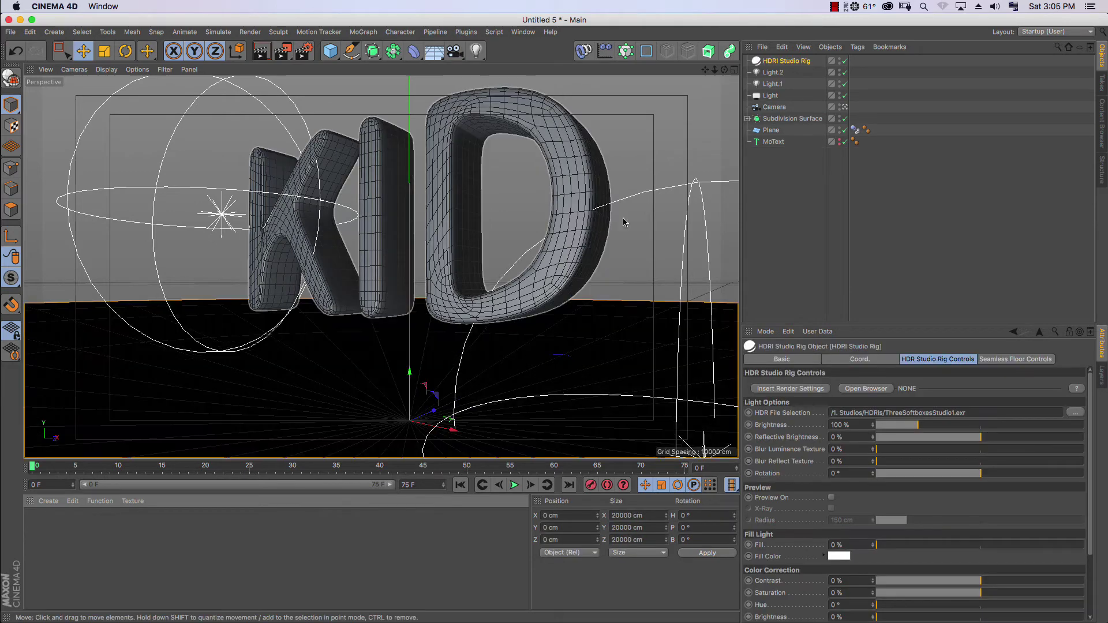
click(818, 386)
click(898, 89)
click(814, 210)
click(814, 251)
click(844, 262)
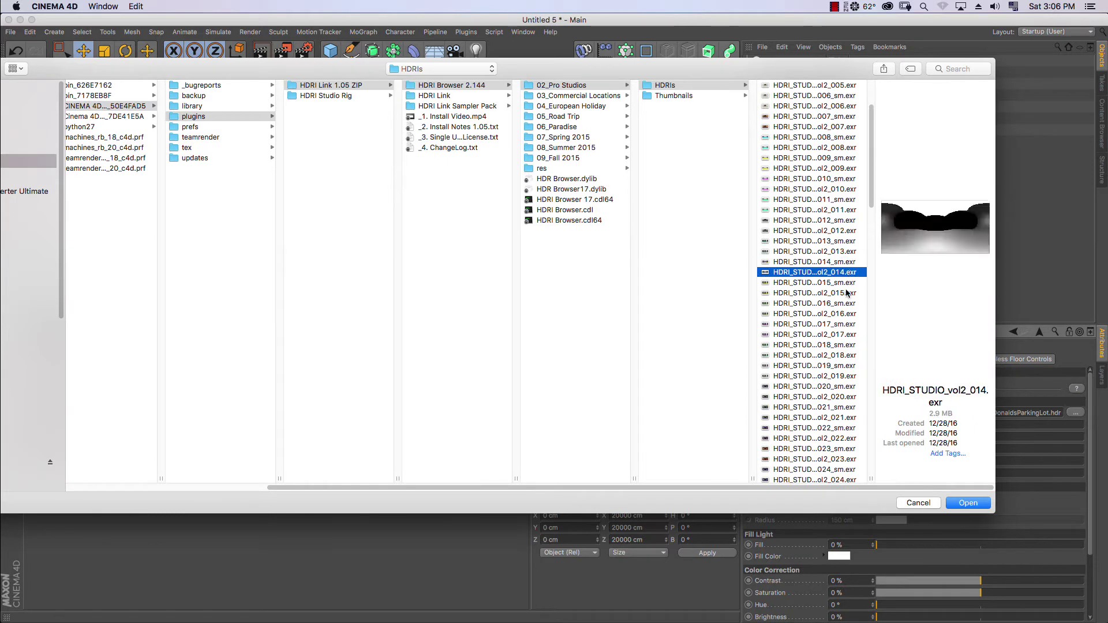
double_click(850, 273)
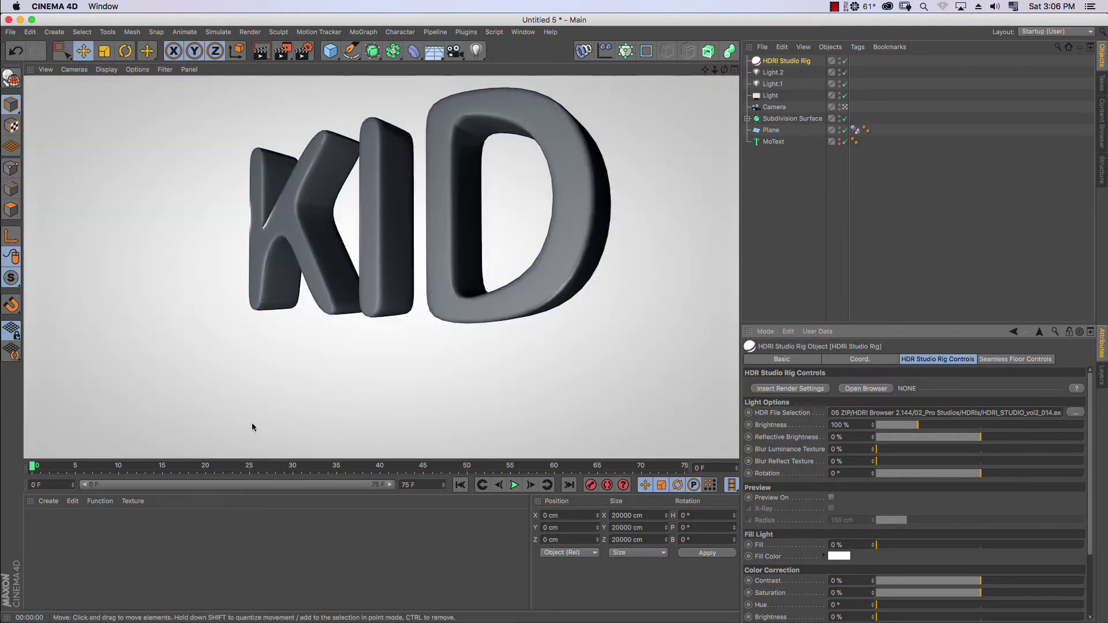
Create a new material and set its colour to soft pink.
click(87, 520)
click(40, 501)
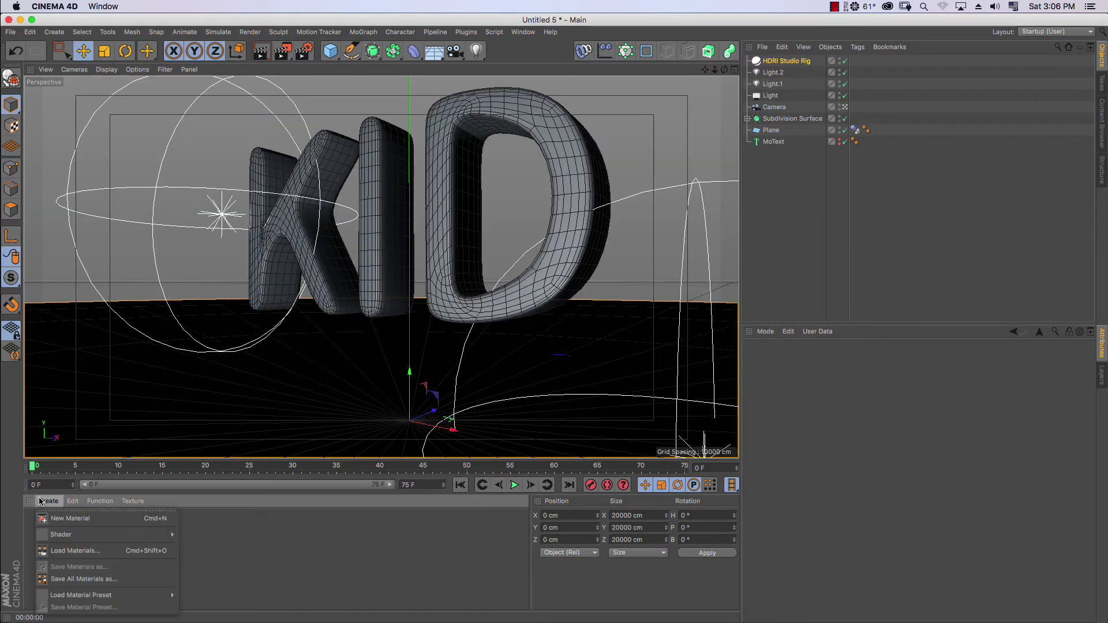
click(66, 518)
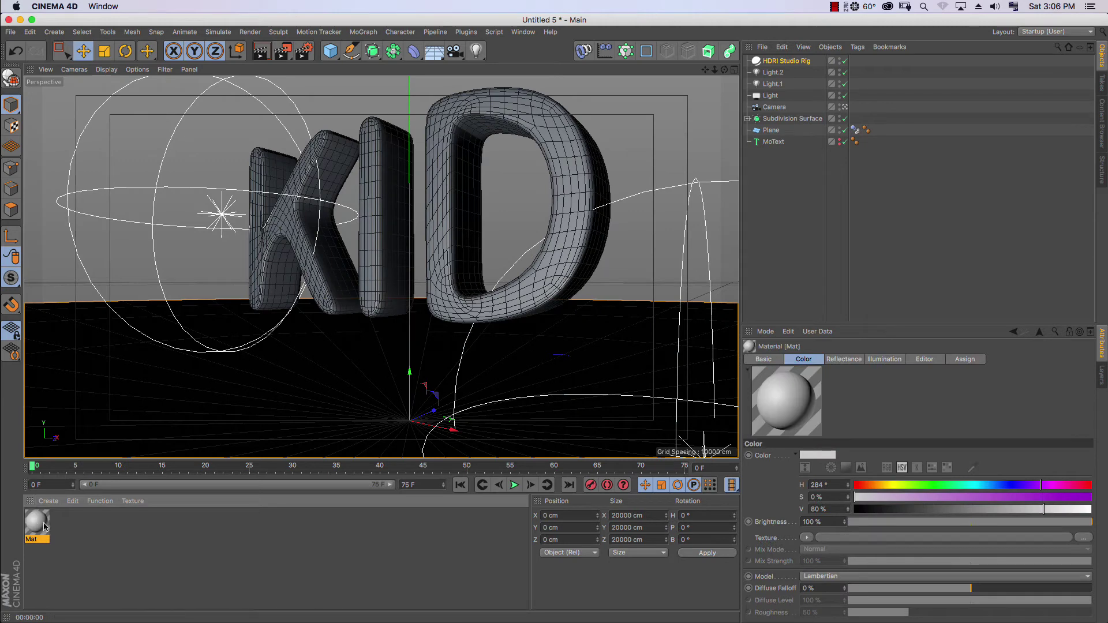
drag(38, 526, 41, 528)
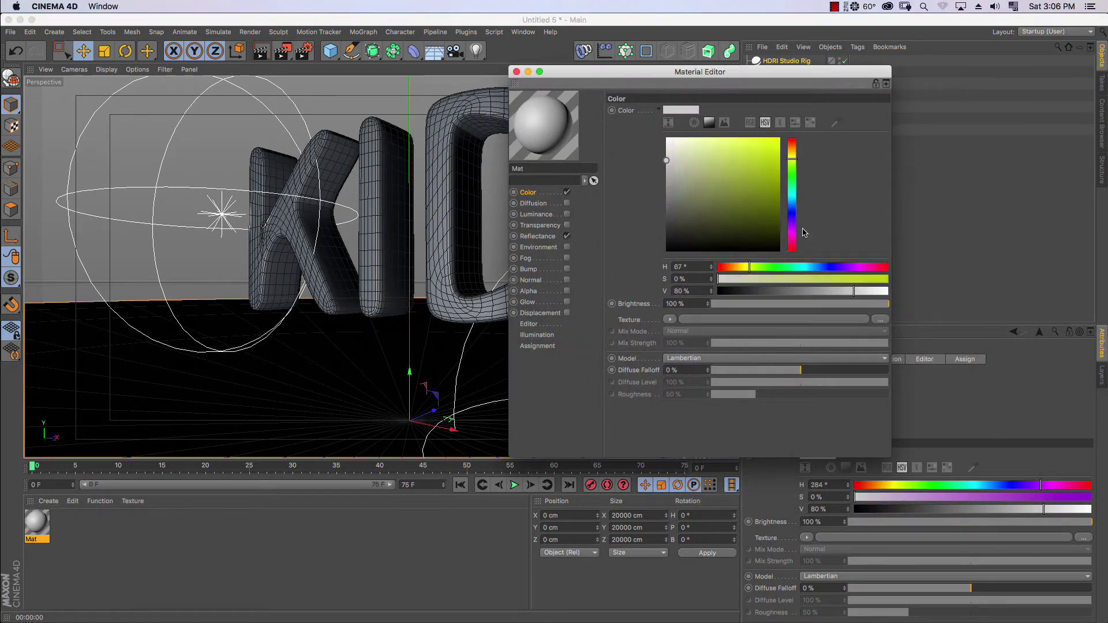
drag(756, 267, 860, 267)
drag(719, 279, 773, 279)
Add an Additive GGX reflectance layer with Fresnel, 80% brightness and 30% mix strength.
click(538, 236)
click(621, 134)
click(667, 156)
click(727, 298)
click(702, 334)
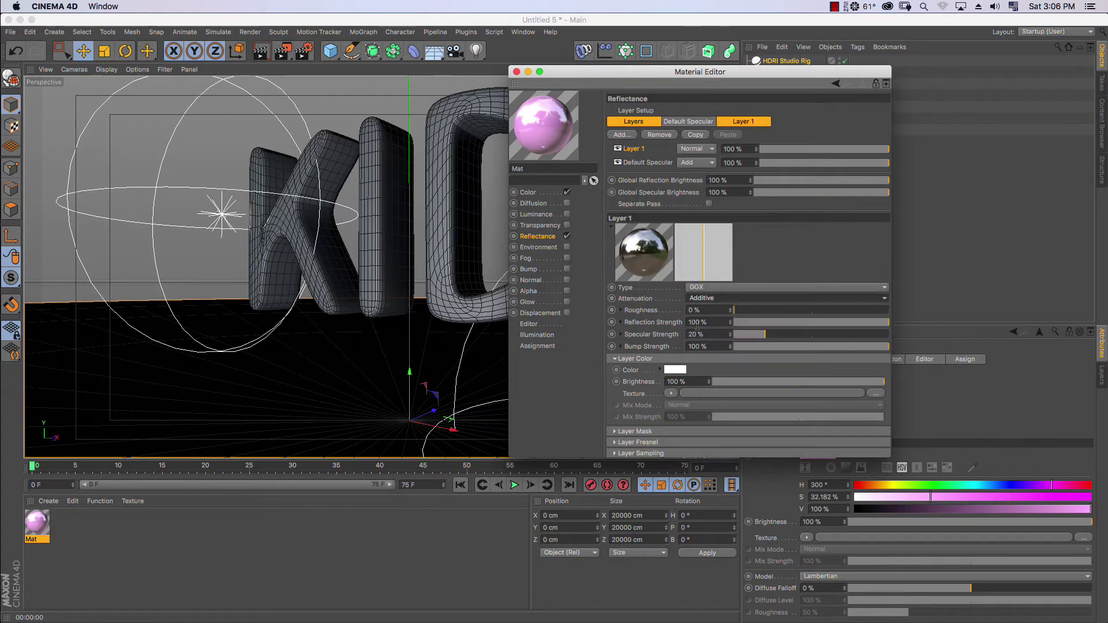
key(Return)
click(672, 393)
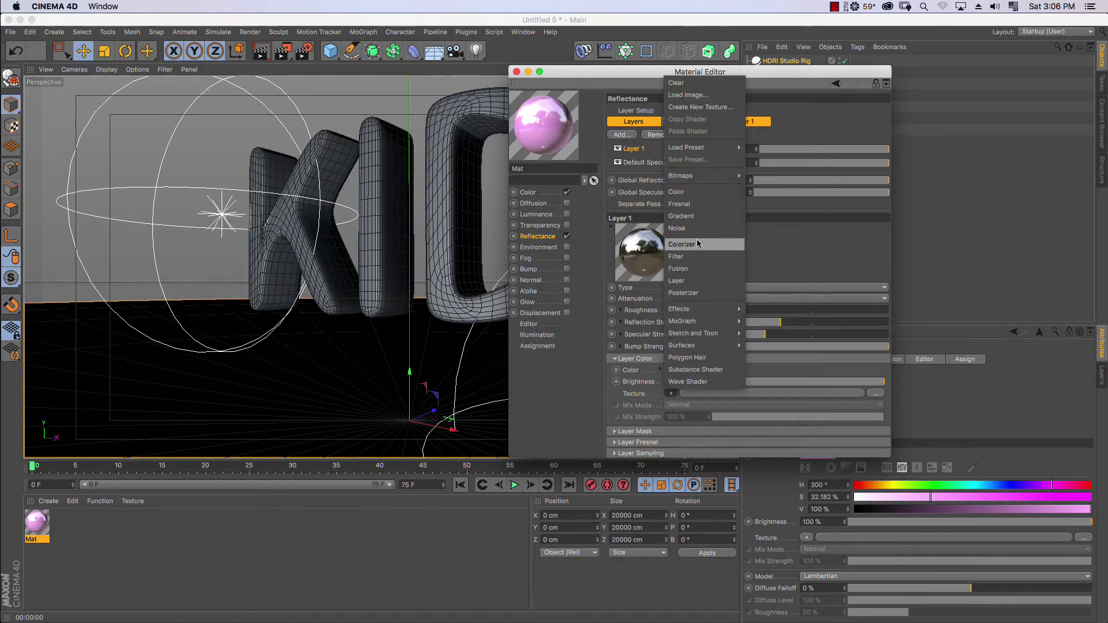
click(672, 382)
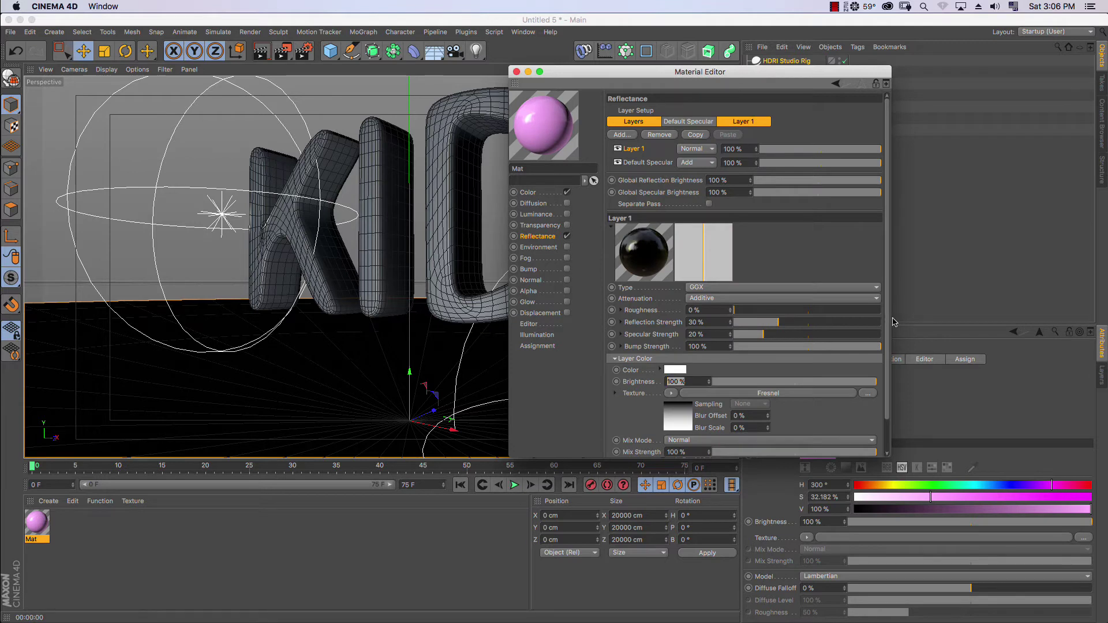
key(Return)
scroll(693, 416, down, 2)
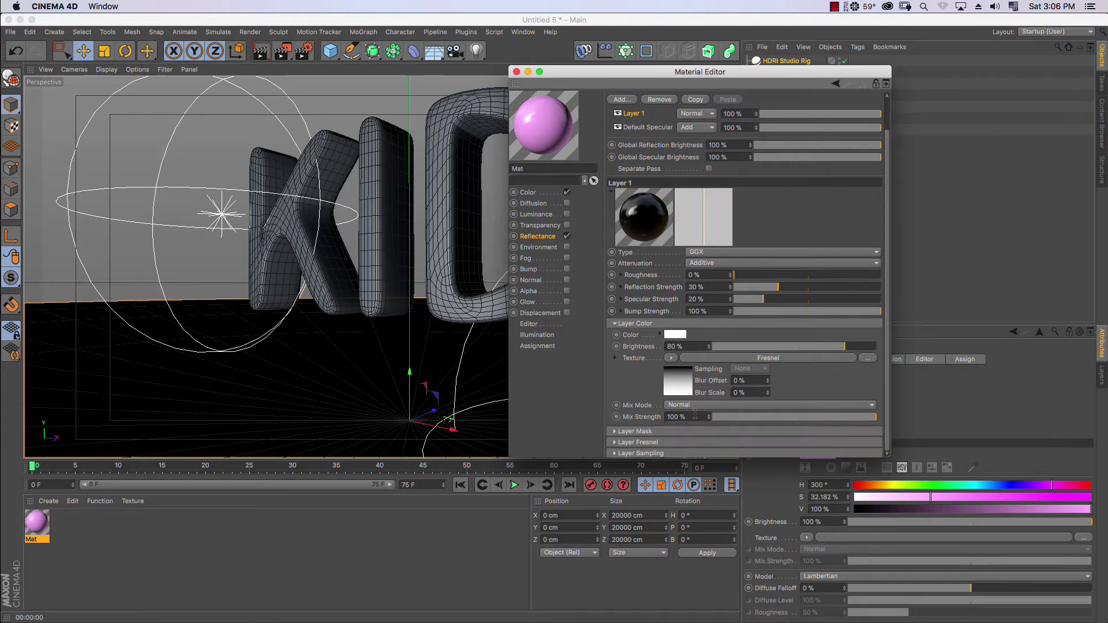
text(30)
text(%)
key(Return)
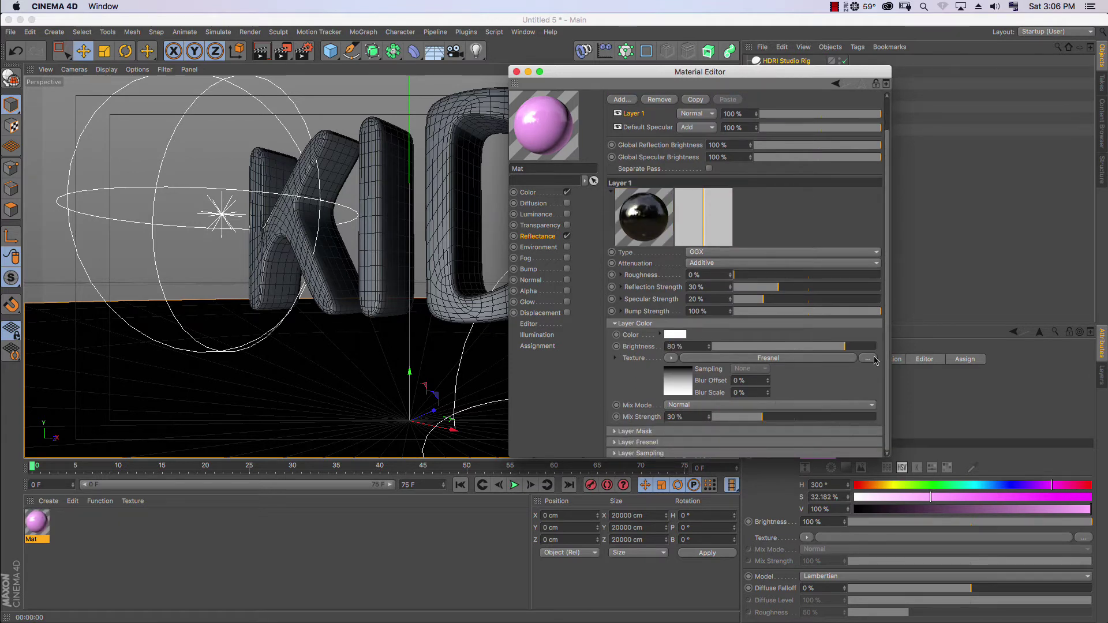
Copy the material's pink colour into the Default Specular layer colour.
click(674, 334)
click(685, 378)
right_click(632, 336)
click(662, 385)
right_click(631, 311)
click(692, 366)
Apply Mat to the KID text and move its tag onto Subdivision Surface.
click(516, 72)
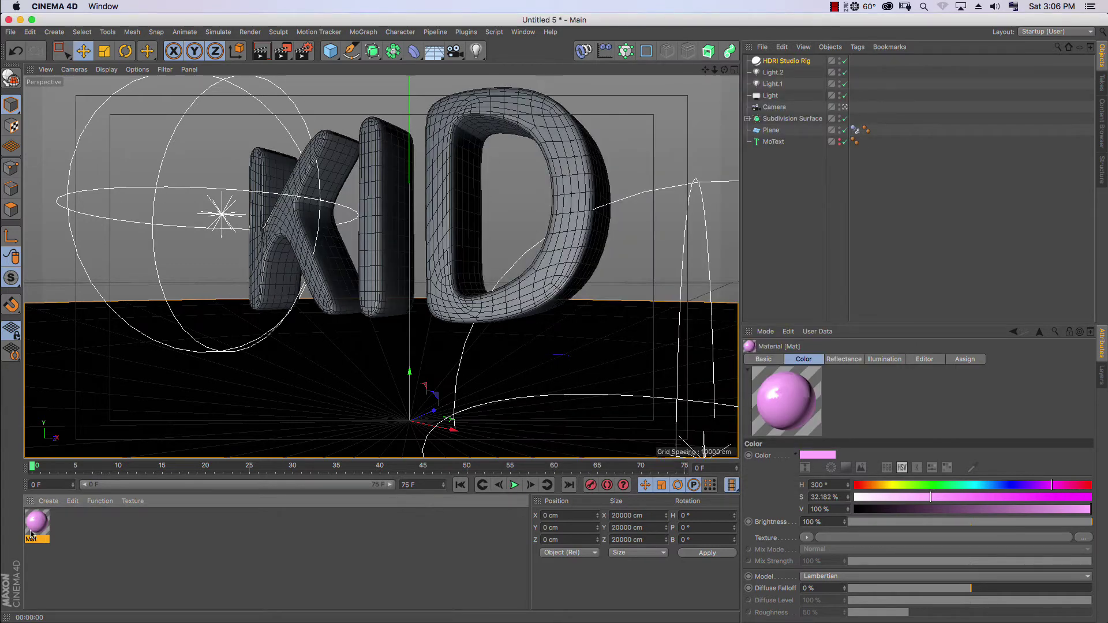
drag(163, 506, 771, 249)
drag(774, 144, 773, 143)
mouse_move(868, 140)
mouse_down()
mouse_move(862, 126)
mouse_move(816, 118)
mouse_up()
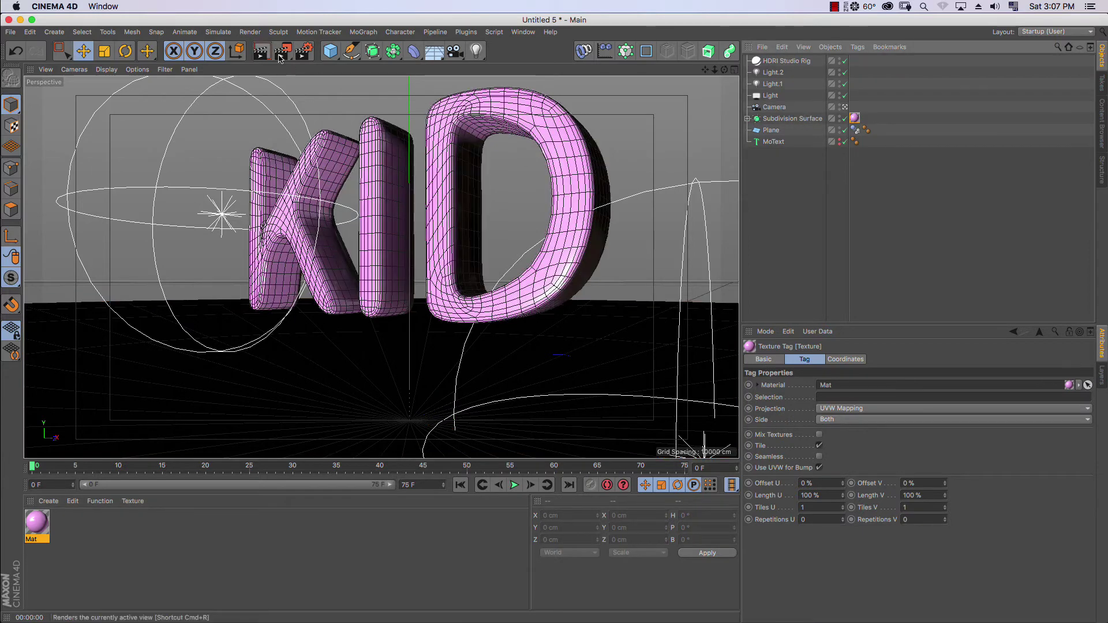
Render the view and compare it with the kid0044.png reference image.
key(ctrl+r)
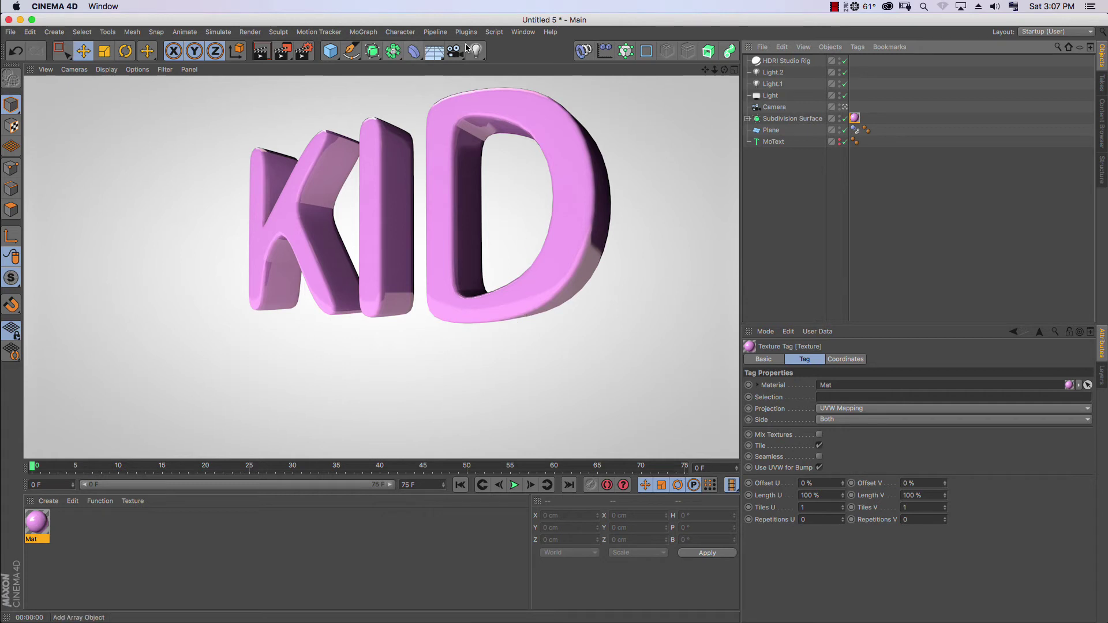
click(748, 119)
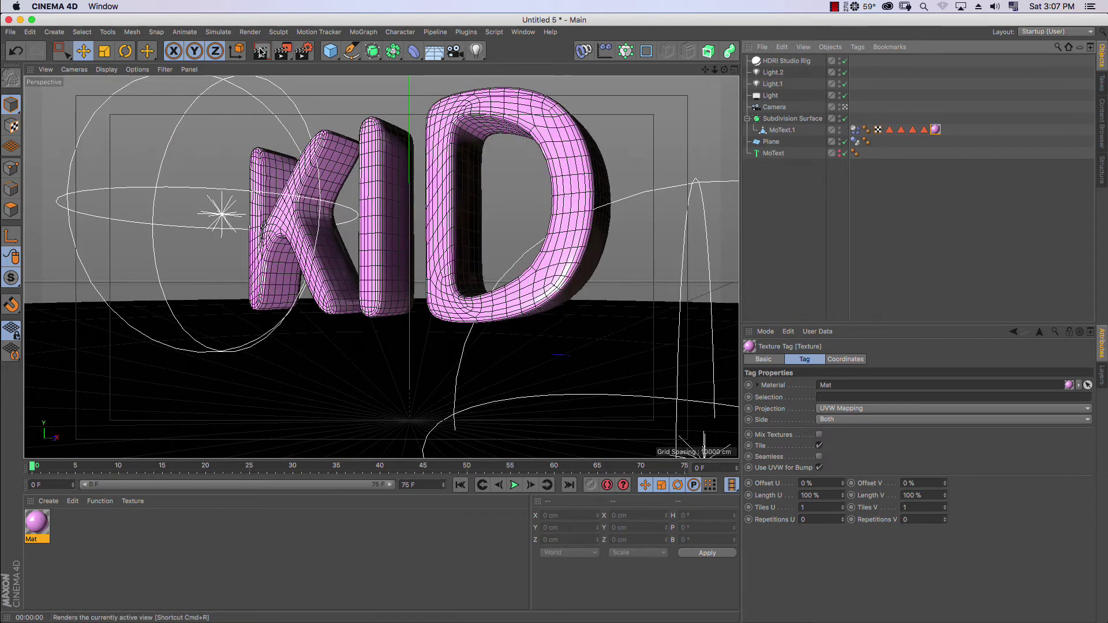
click(261, 51)
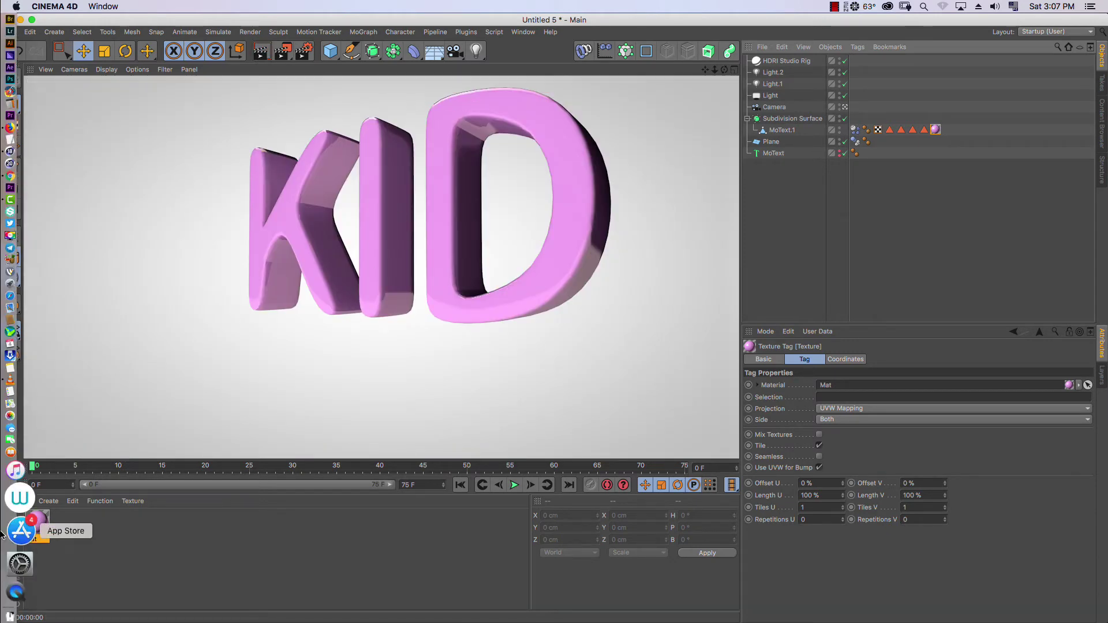
click(18, 504)
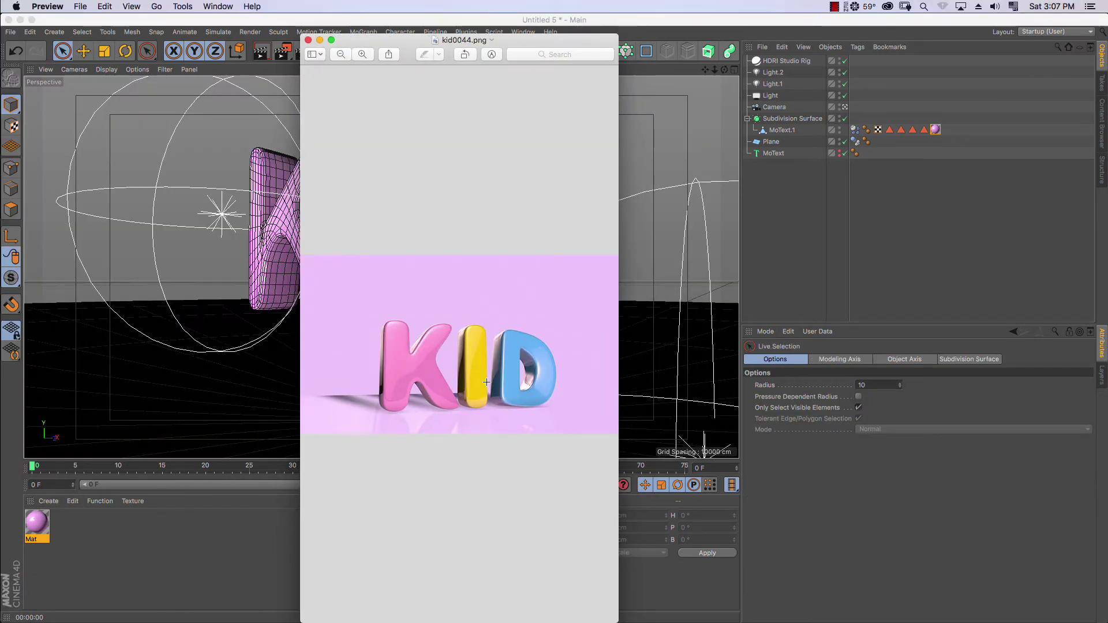
click(307, 40)
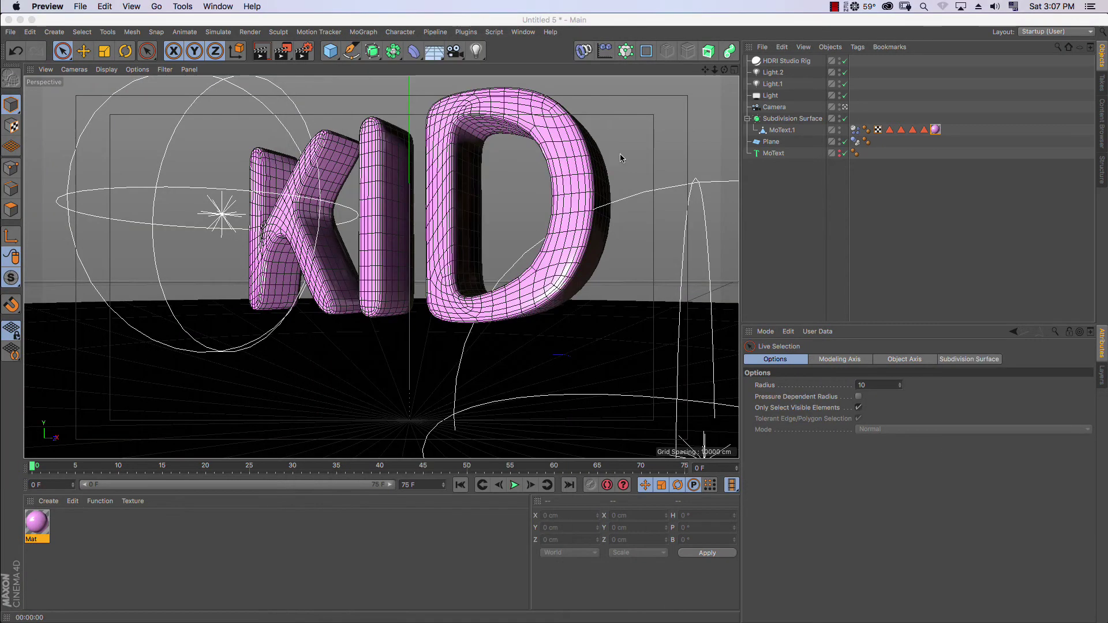
Disable Subdivision Surface and select the MoText.1 letters object.
click(807, 121)
click(844, 119)
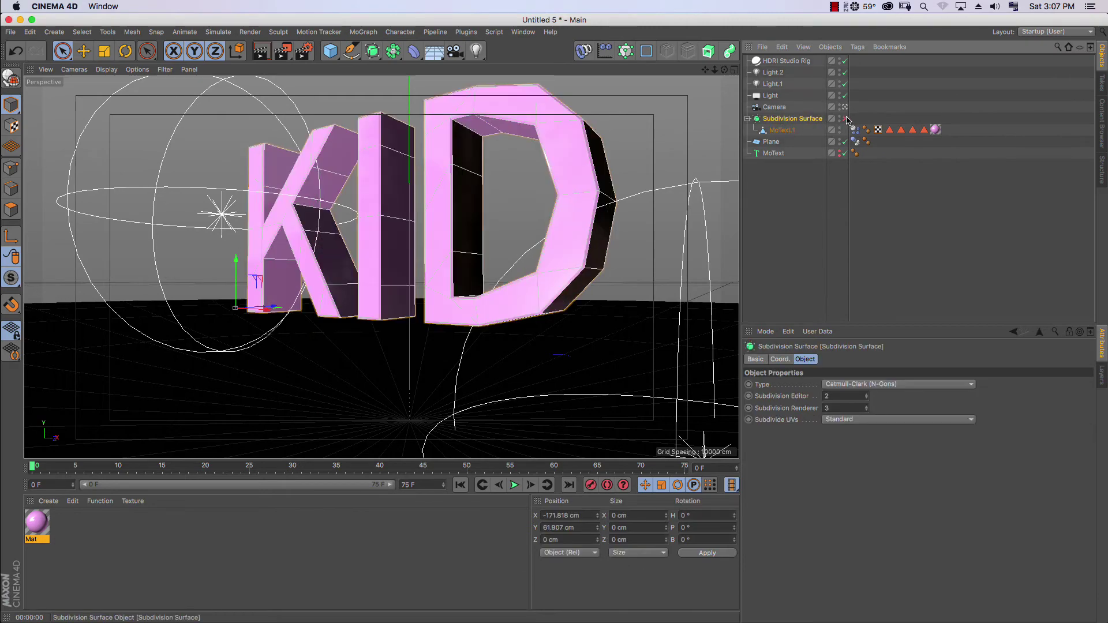
click(844, 106)
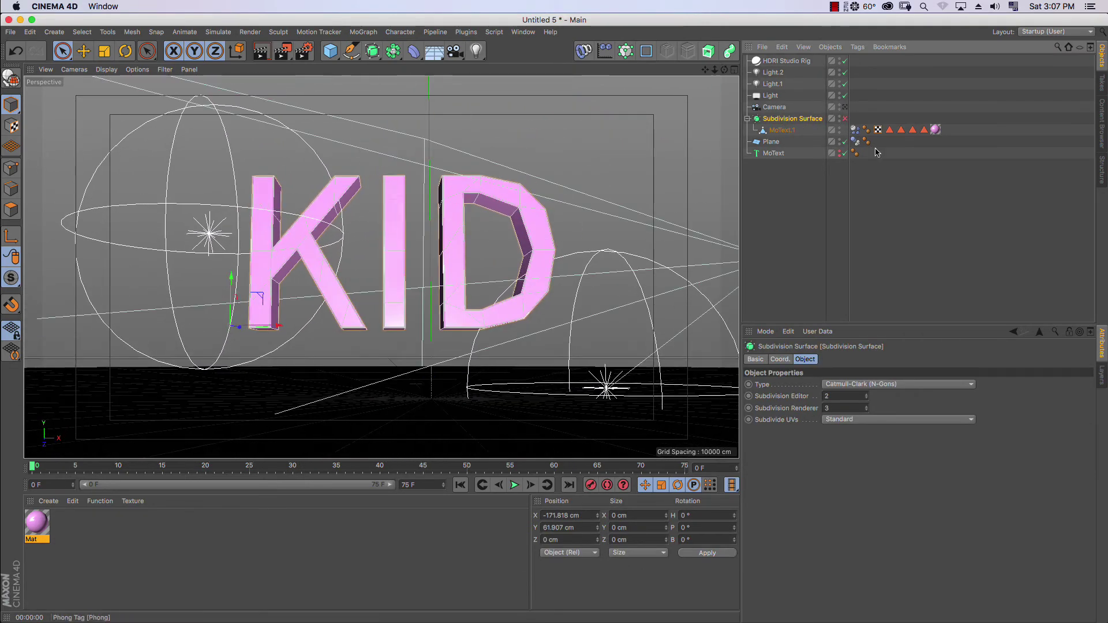
drag(711, 68, 684, 104)
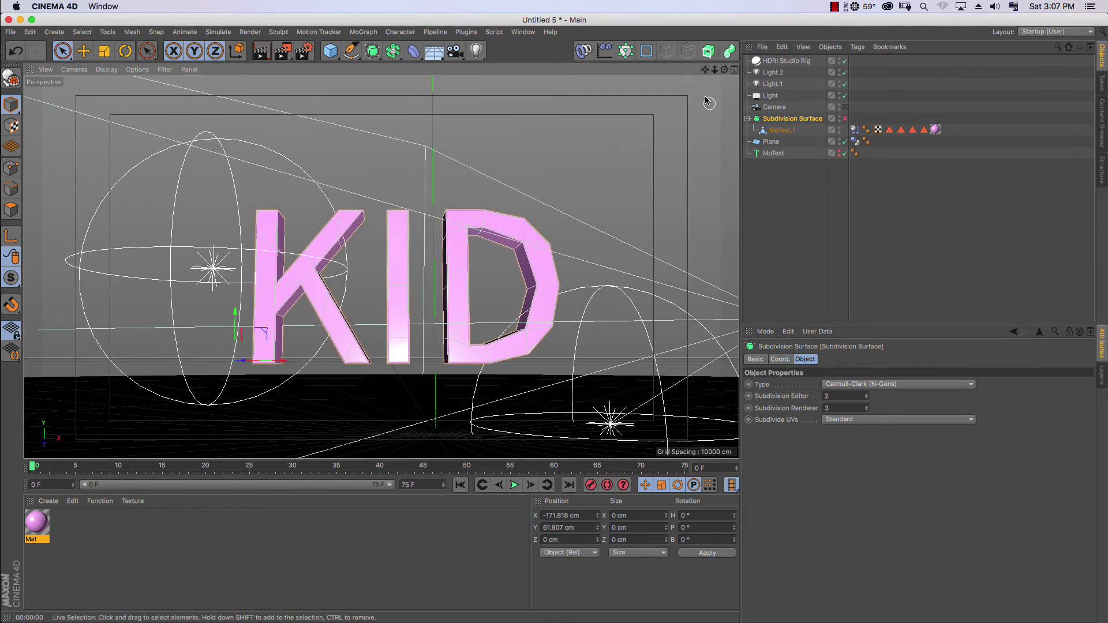
click(782, 131)
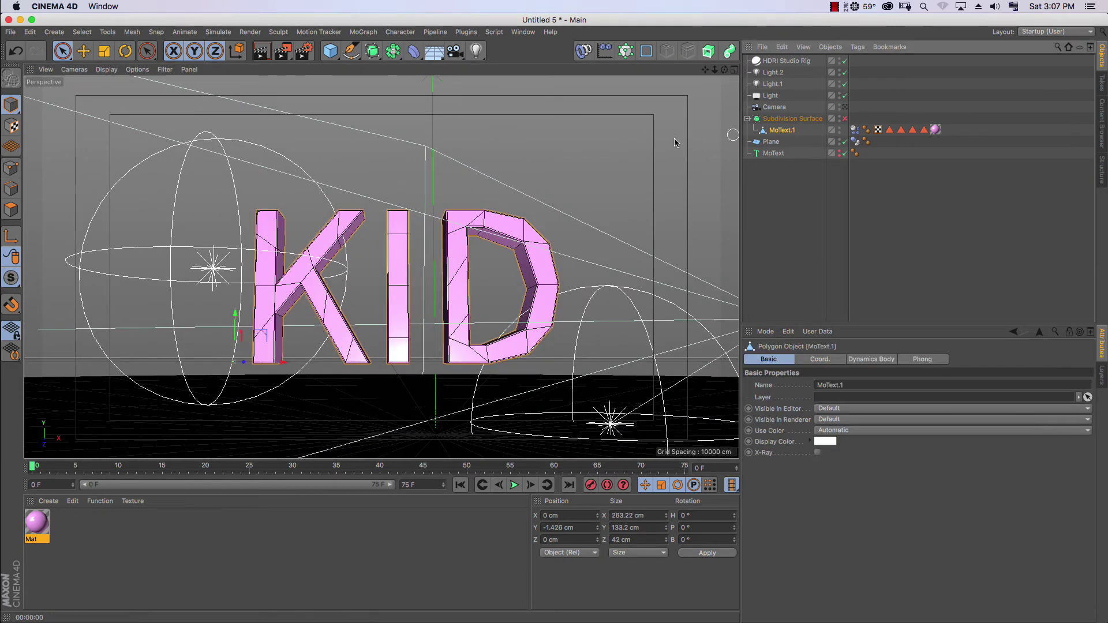
Switch to Polygons mode in a four-view layout with Rectangle Selection active.
click(12, 209)
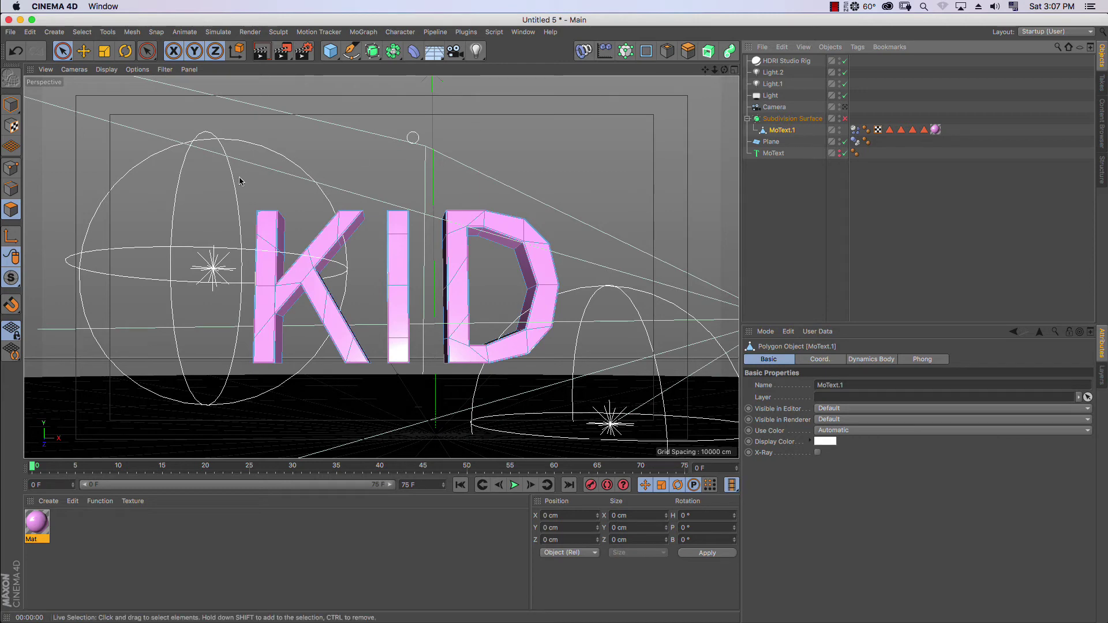
click(733, 69)
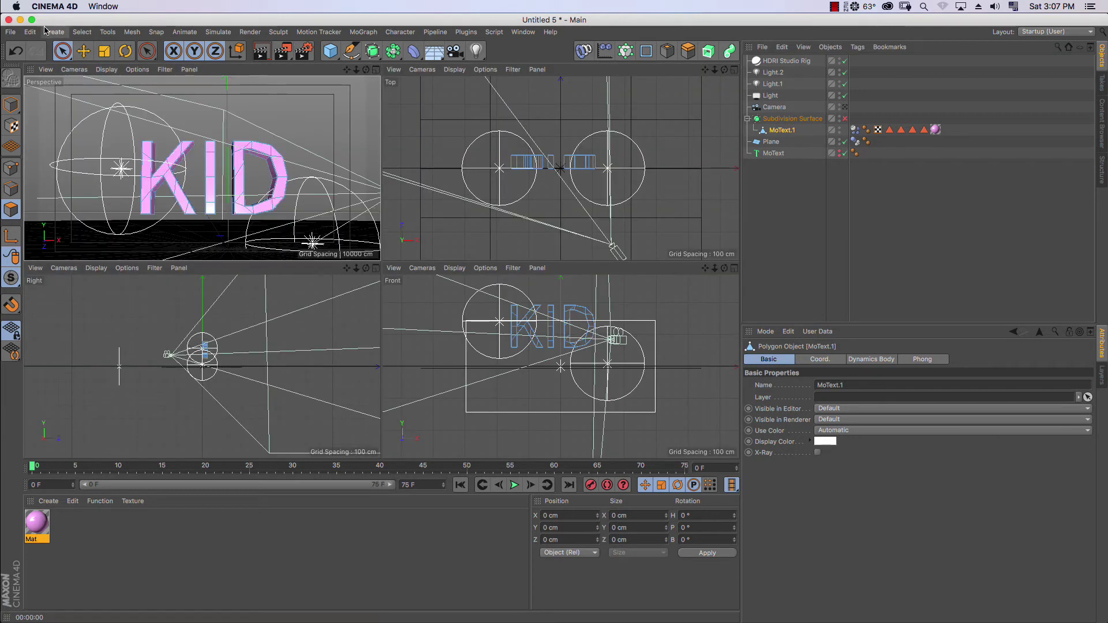
click(82, 32)
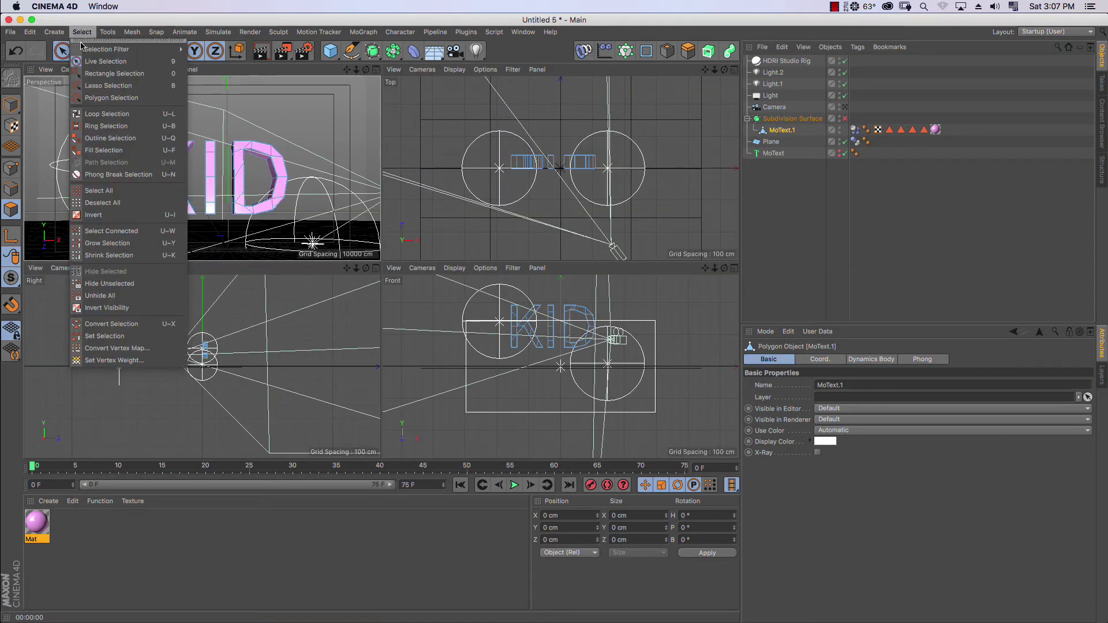
click(122, 77)
drag(715, 268, 709, 272)
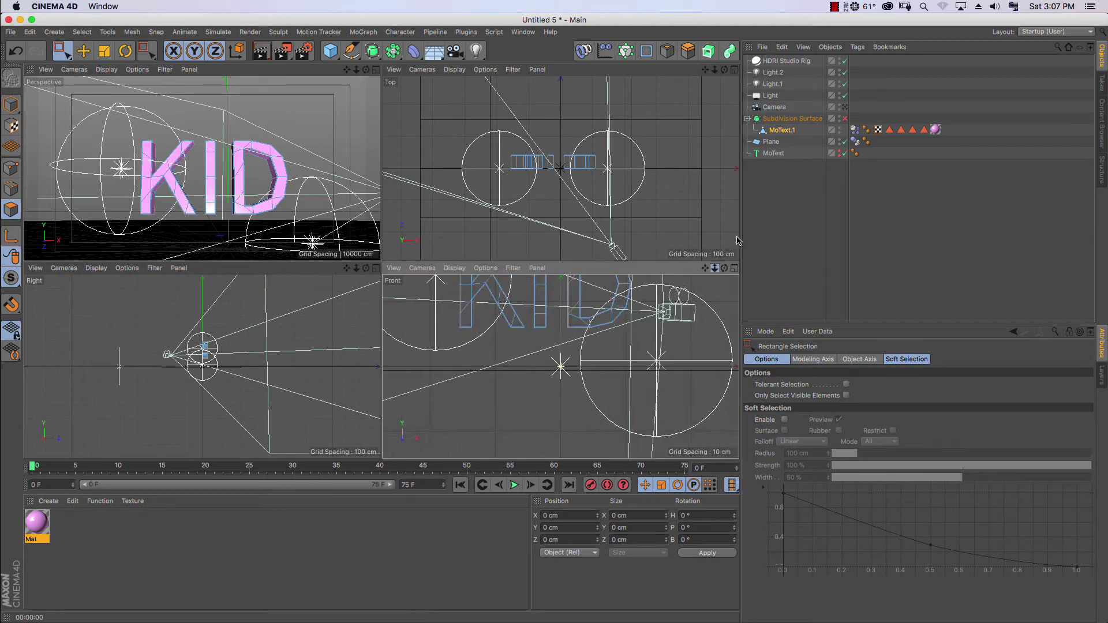
Duplicate the pink Mat and set the copy Mat.1's colour to bright yellow.
click(44, 526)
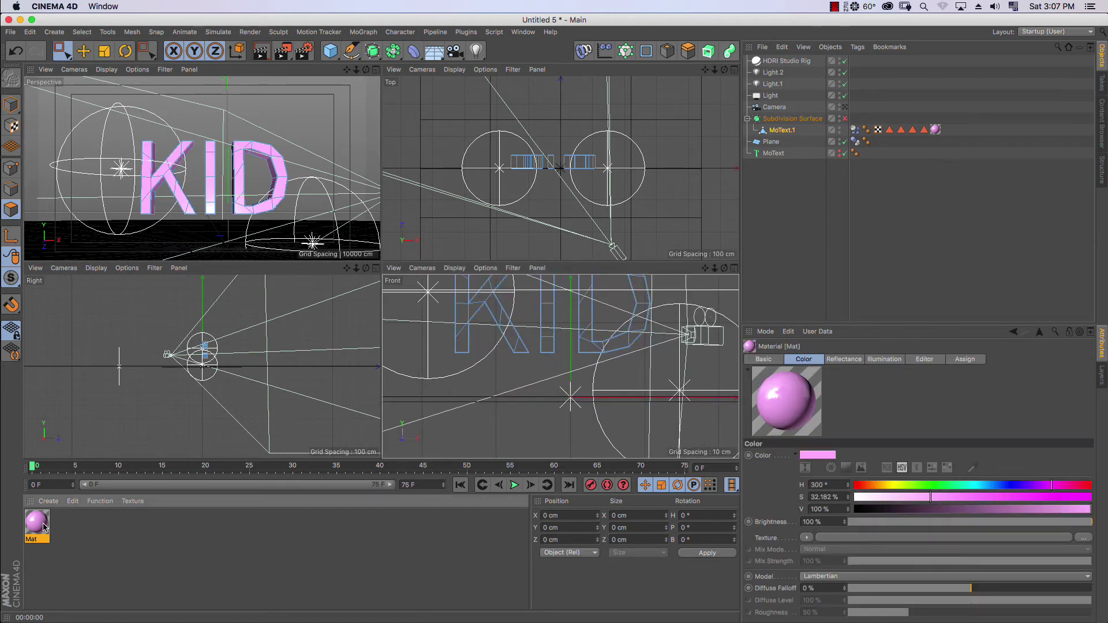
ctrl+drag(55, 529, 83, 532)
click(63, 526)
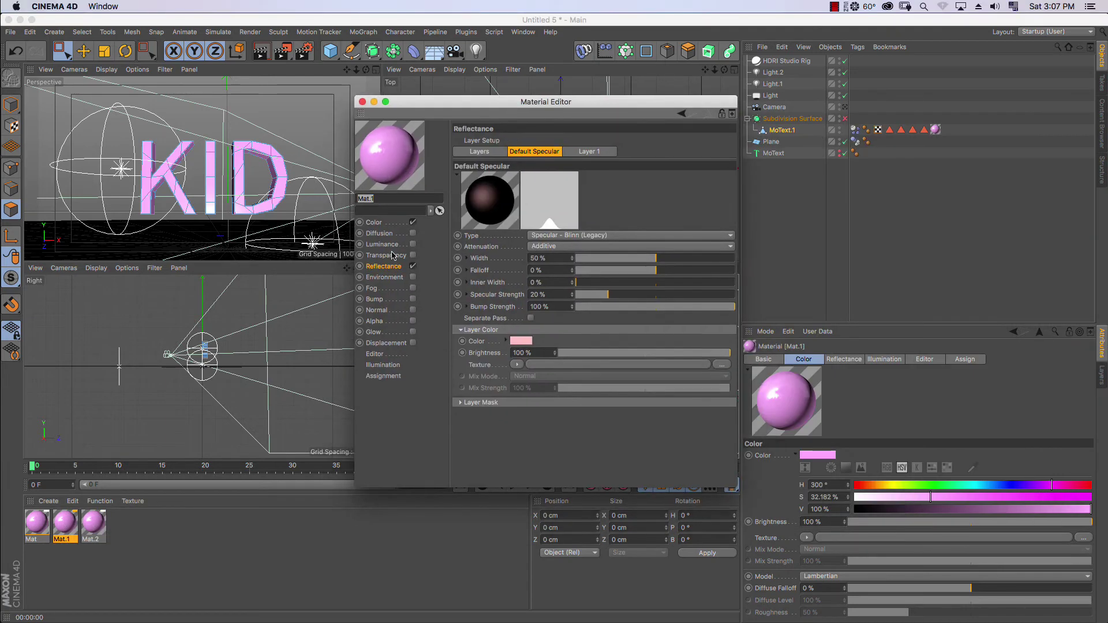
click(375, 222)
click(638, 184)
click(579, 169)
drag(596, 168, 601, 167)
click(362, 102)
Set Mat.2's colour to a fully saturated cyan-blue.
click(93, 525)
double_click(93, 526)
drag(650, 92, 450, 81)
click(541, 216)
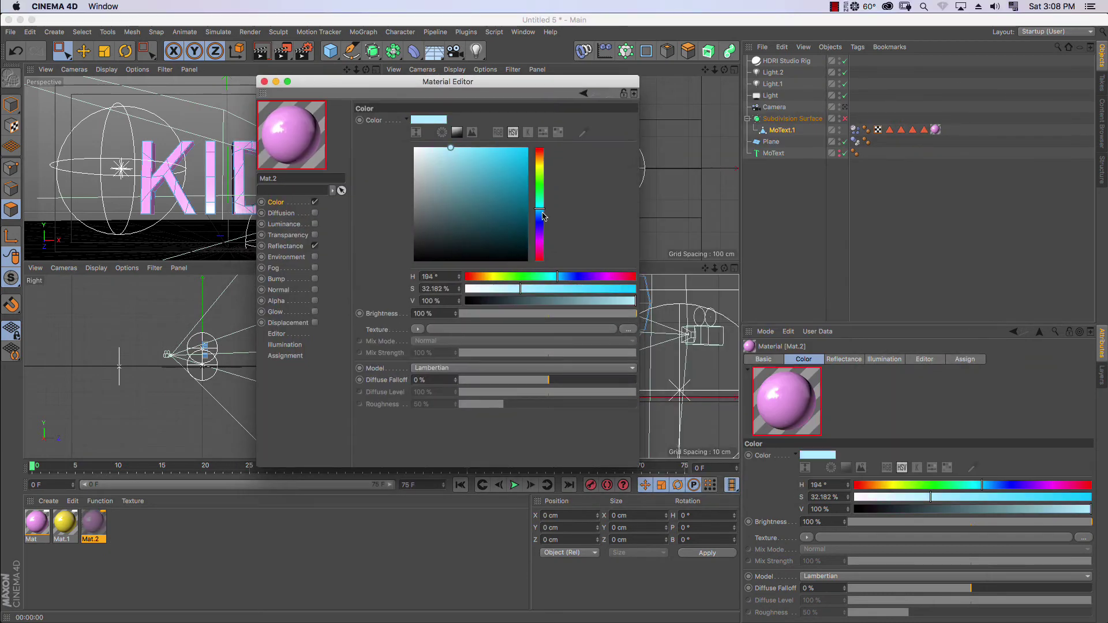
click(541, 215)
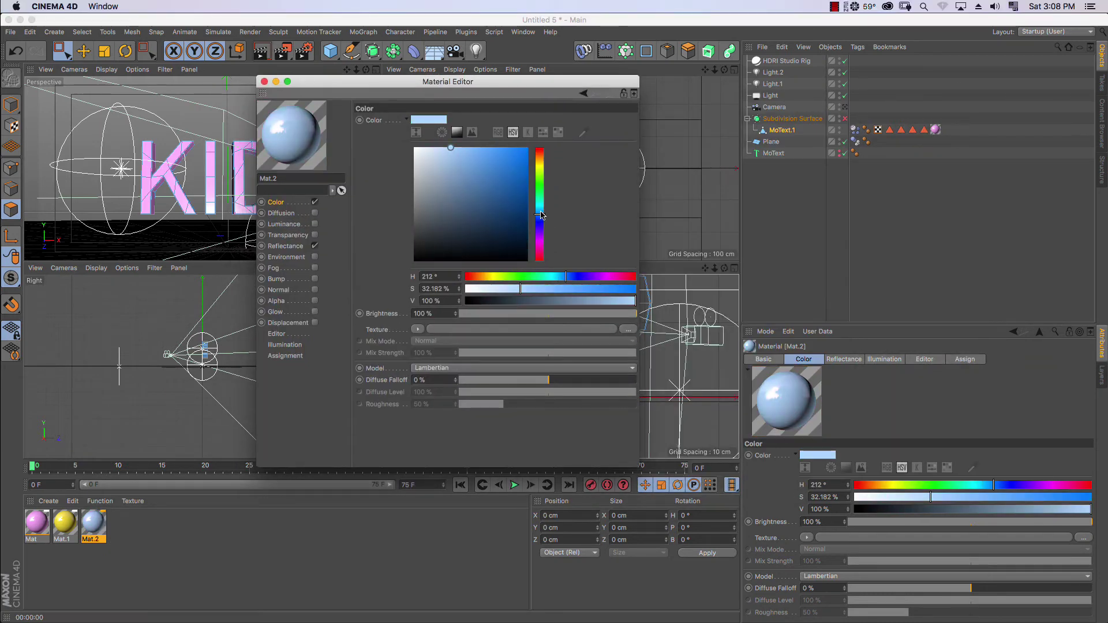
click(526, 149)
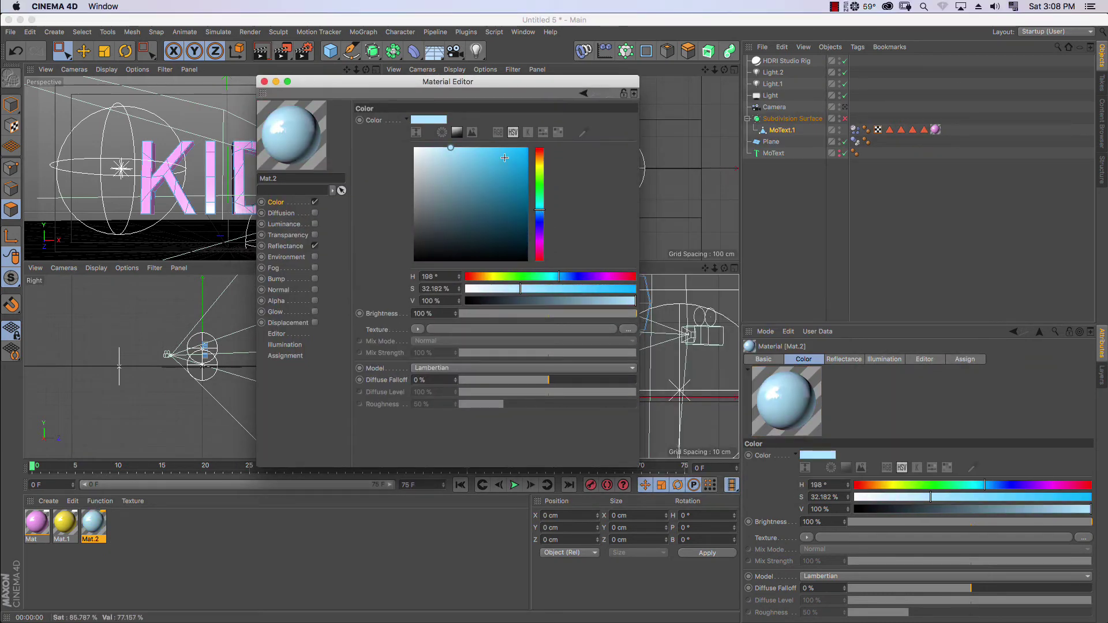
click(264, 82)
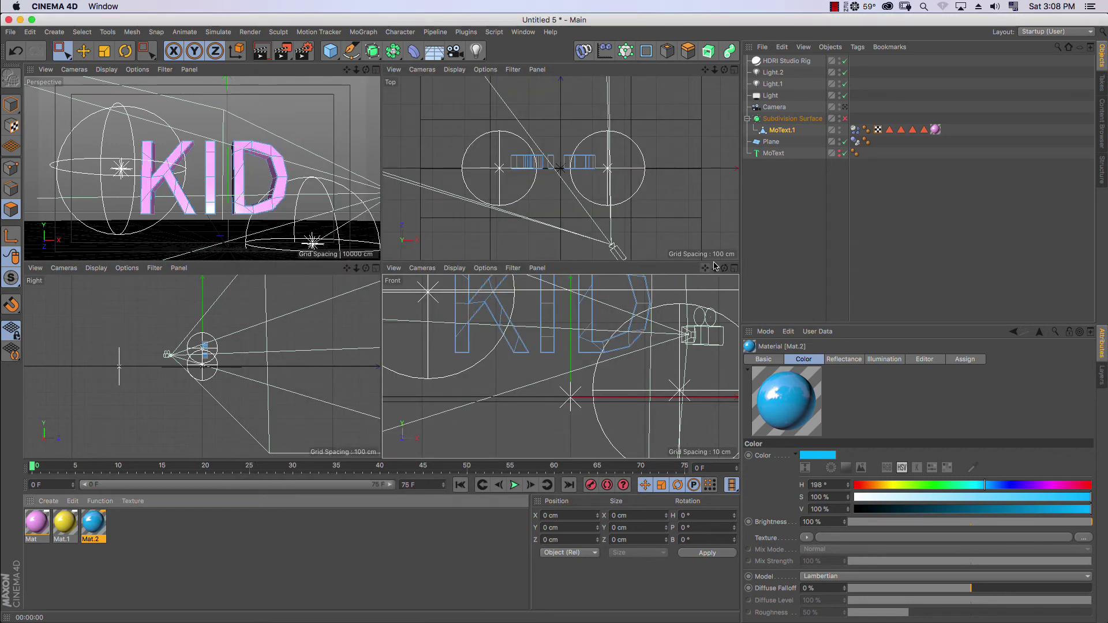
Apply the yellow Mat.1 to the selected I polygons.
mouse_move(715, 266)
mouse_down()
mouse_move(585, 307)
mouse_move(585, 398)
mouse_up()
click(374, 69)
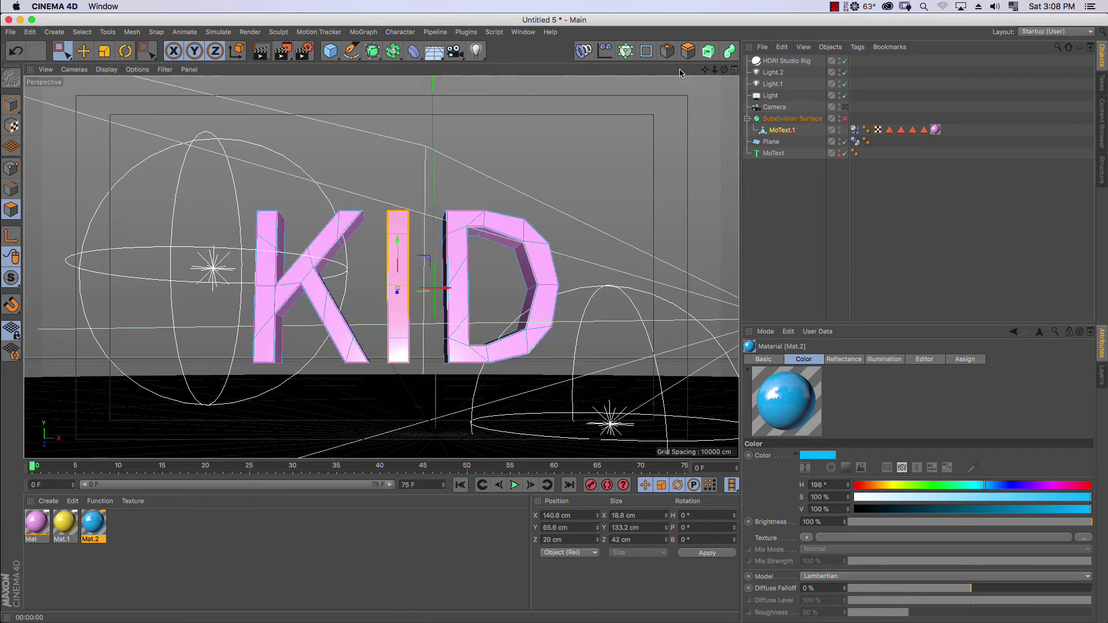
drag(722, 73, 724, 83)
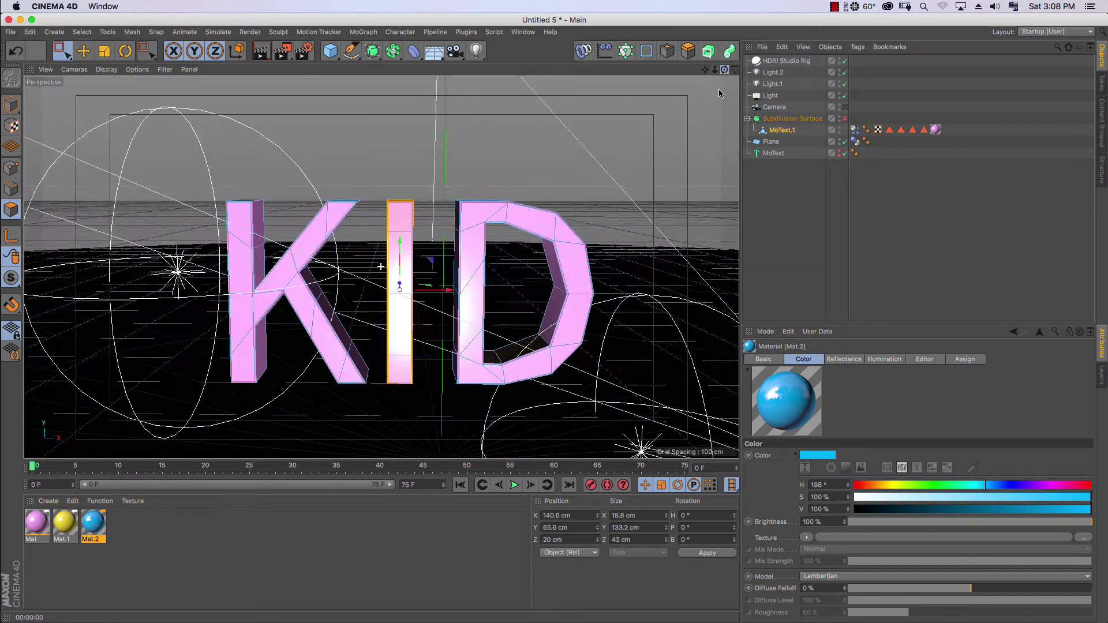
drag(723, 82, 719, 96)
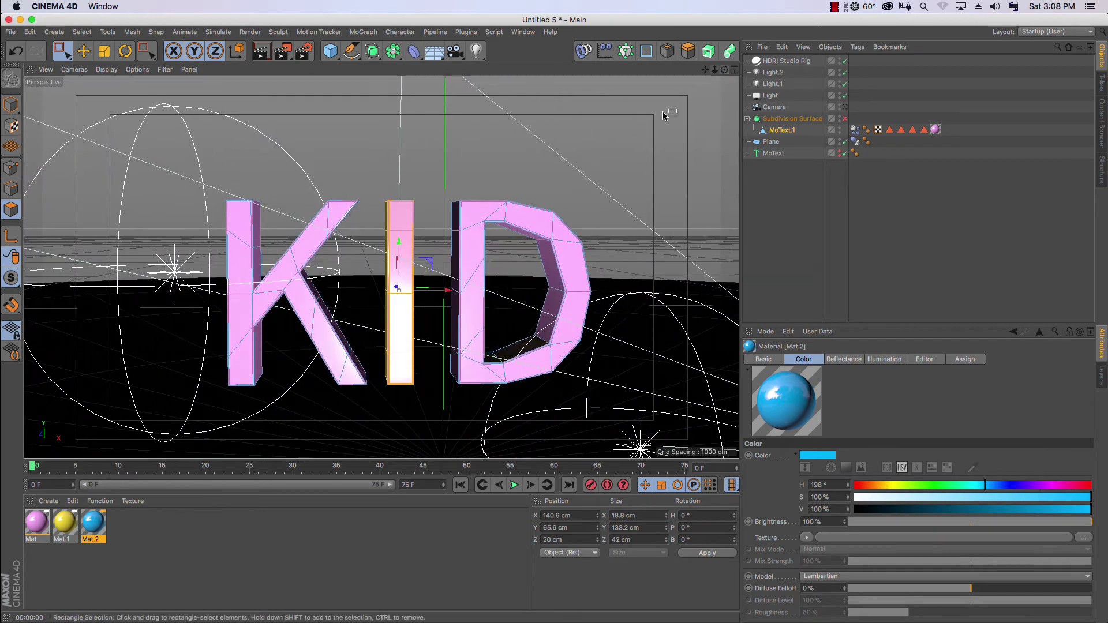
click(89, 528)
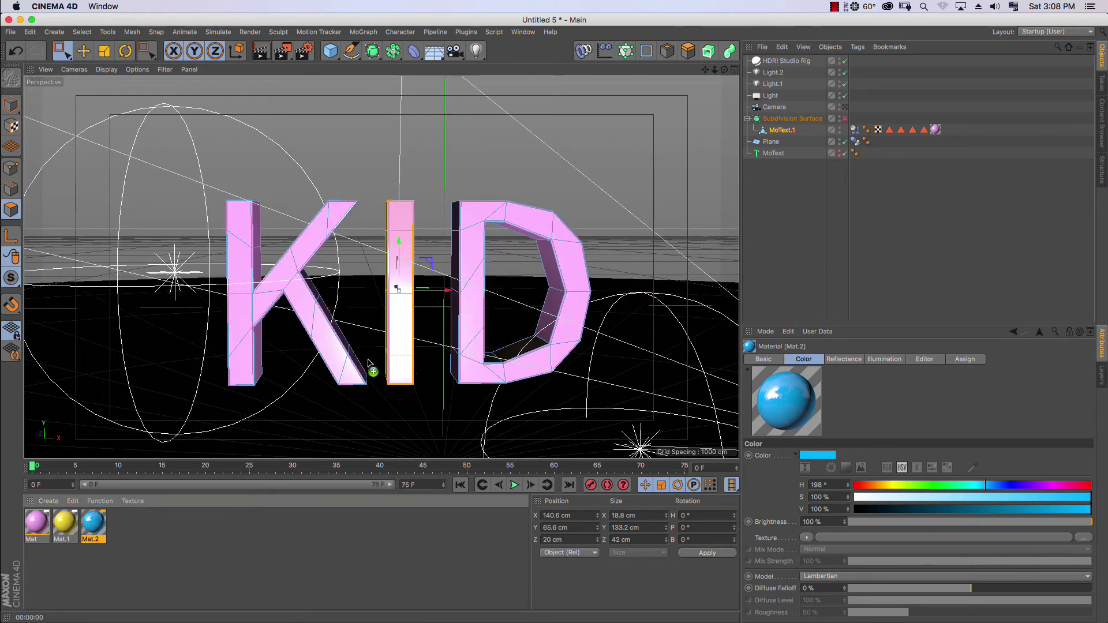
drag(378, 359, 405, 341)
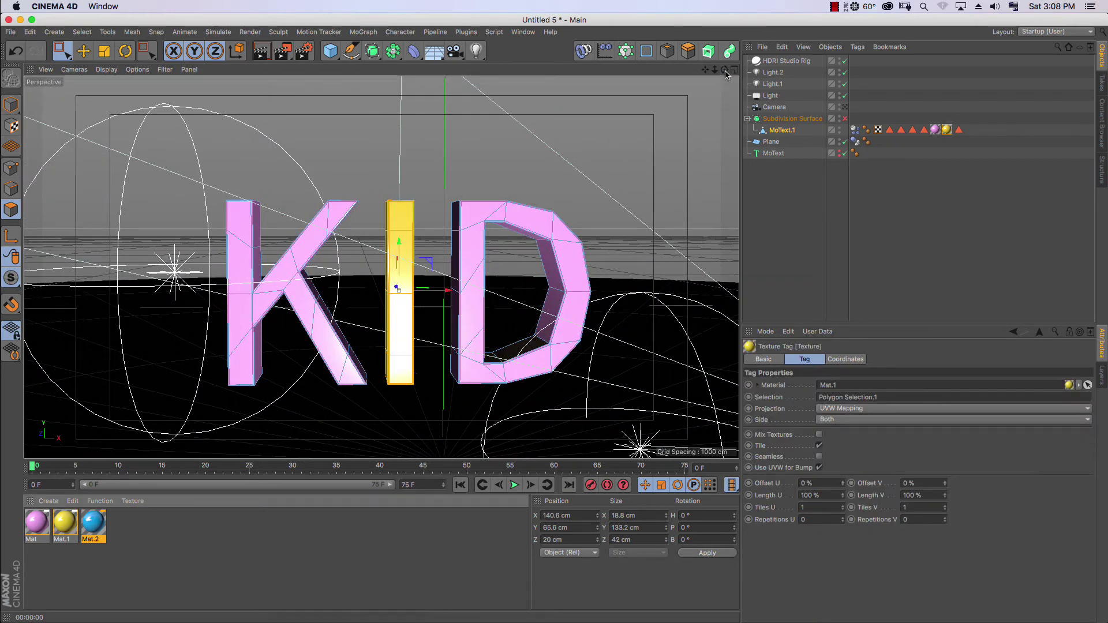
Apply blue Mat.2 to the D polygons, re-enable smoothing and preview the render.
middle_click(718, 179)
drag(699, 289, 585, 426)
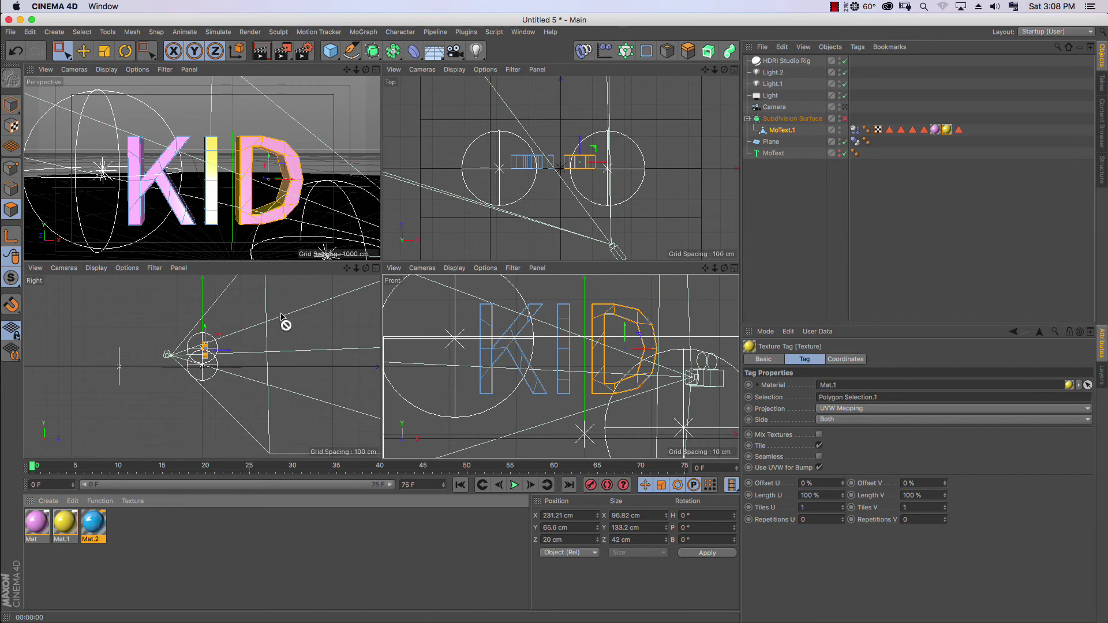
drag(252, 226, 256, 222)
click(374, 69)
drag(724, 70, 606, 130)
click(264, 58)
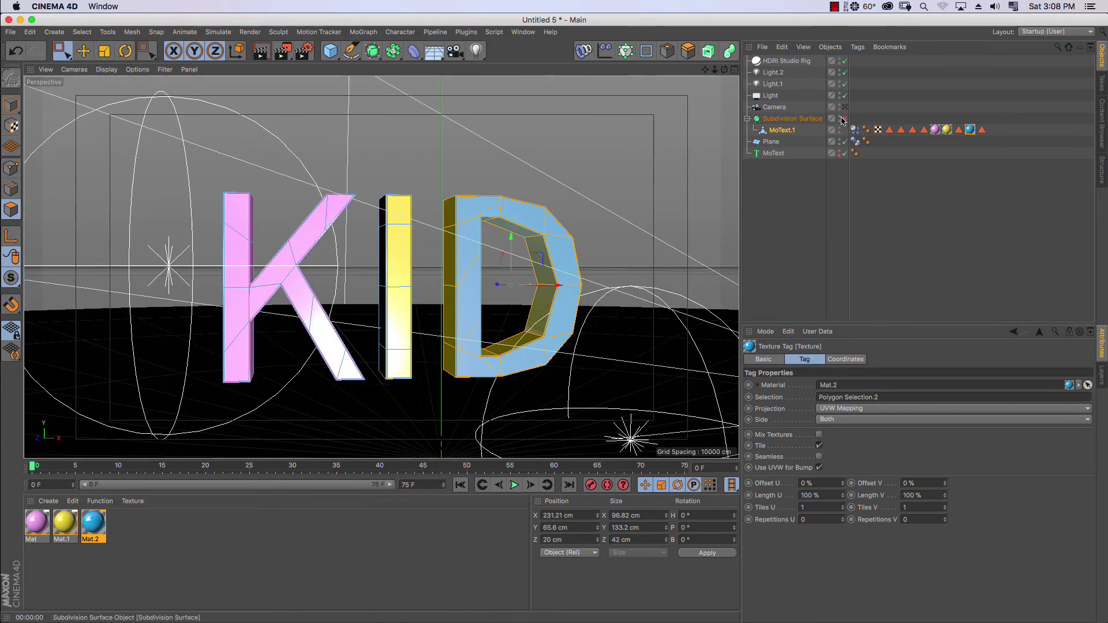
click(844, 119)
Enable subdivision smoothing and render a preview through the scene camera.
click(261, 53)
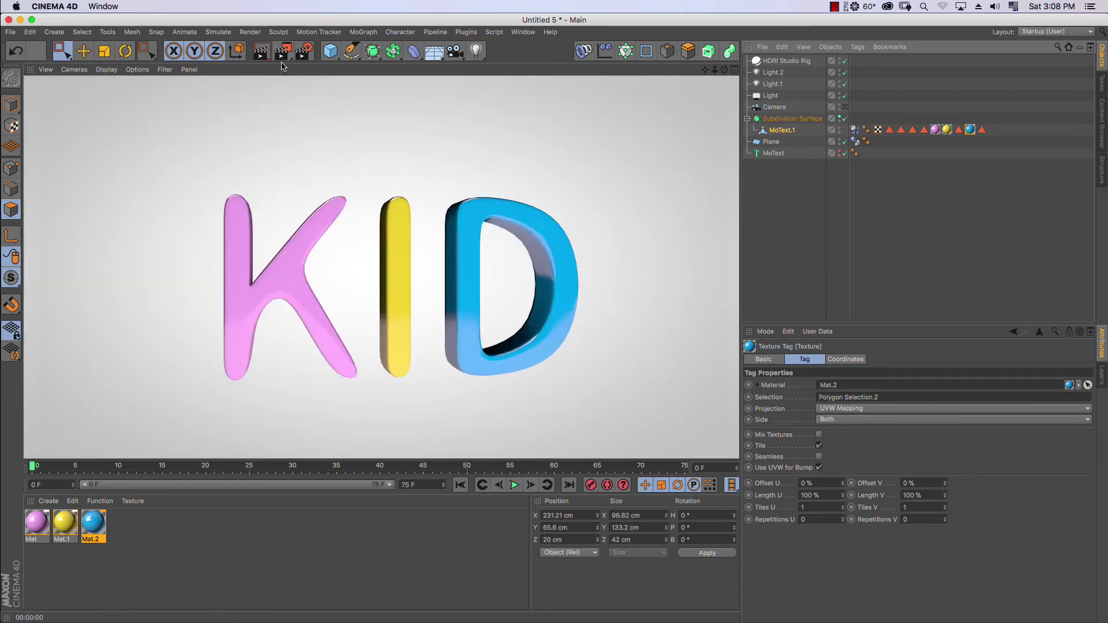
click(839, 118)
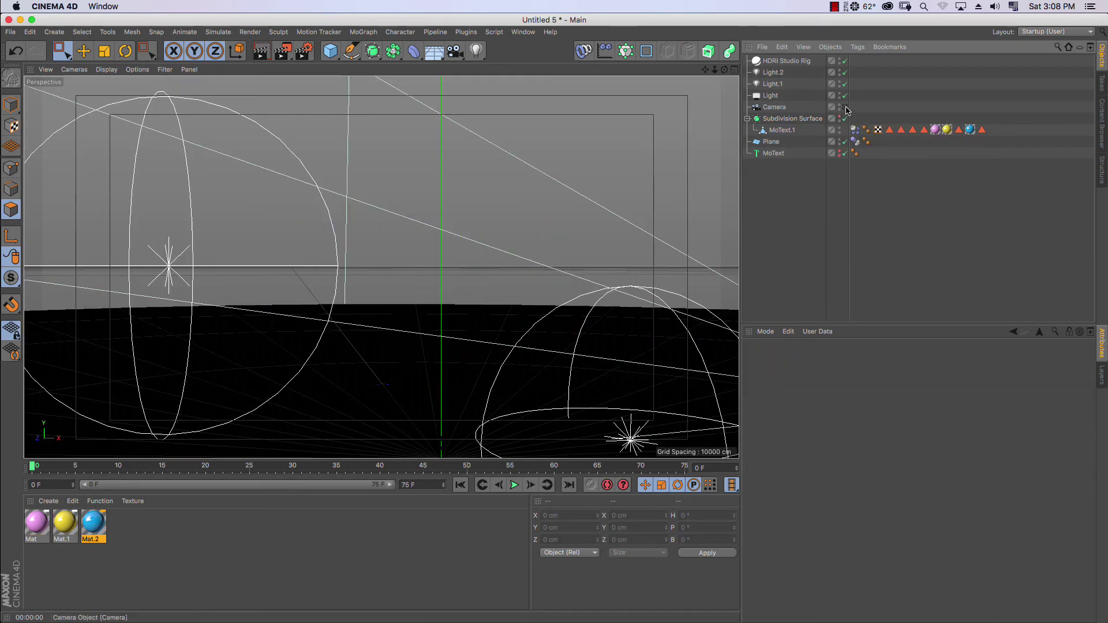
click(844, 106)
key(ctrl+r)
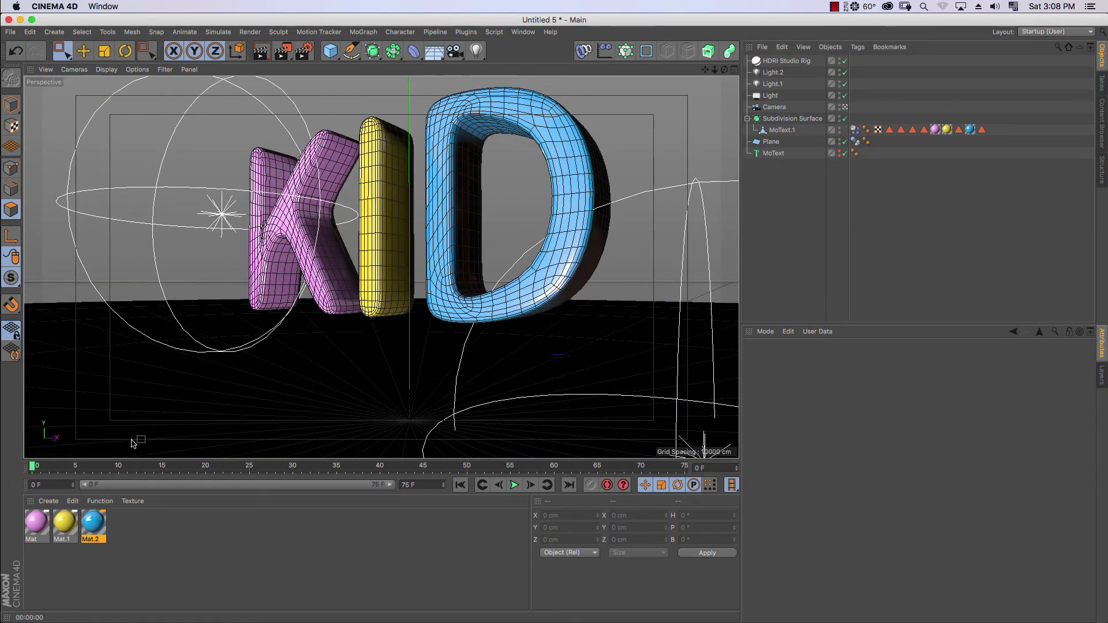
Play and stop the letters' animation, then select the HDRI Studio Rig.
click(513, 485)
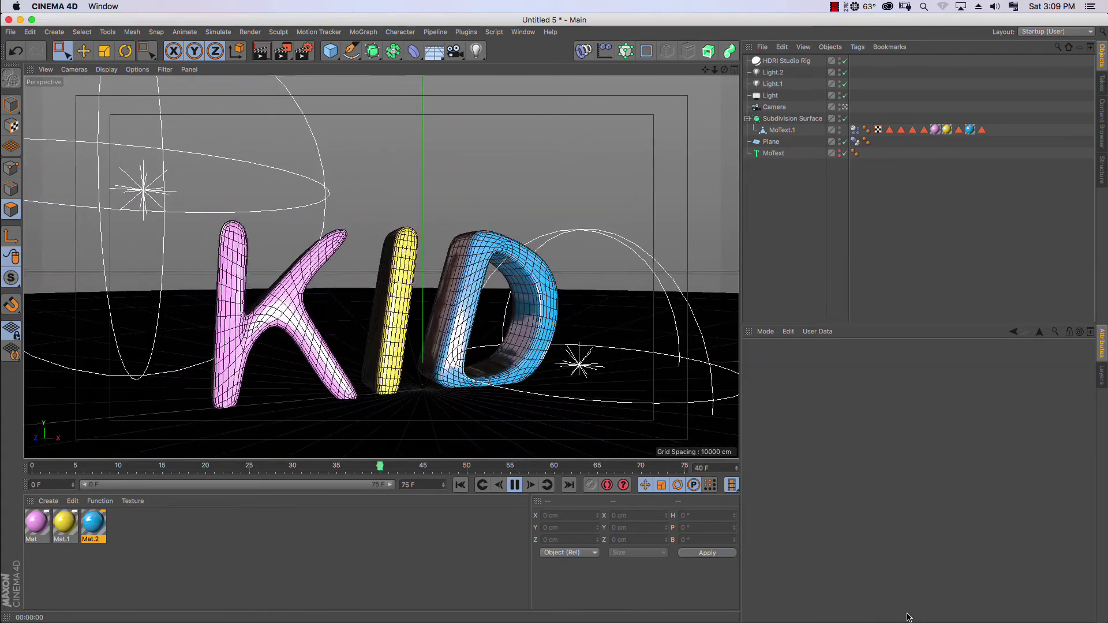
key(F8)
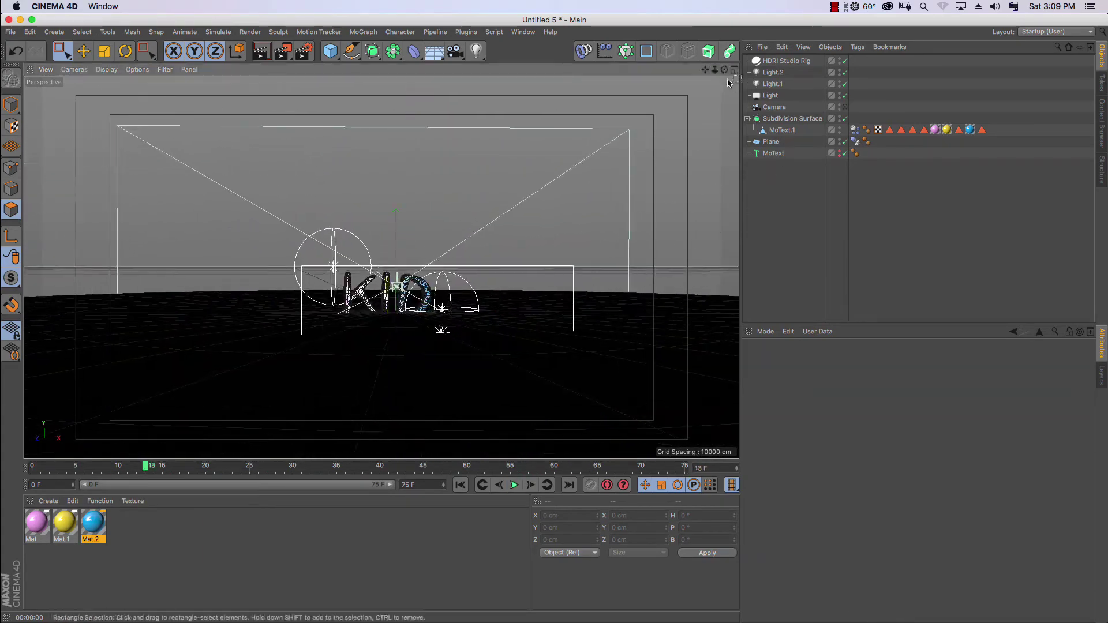
drag(715, 70, 519, 173)
click(484, 191)
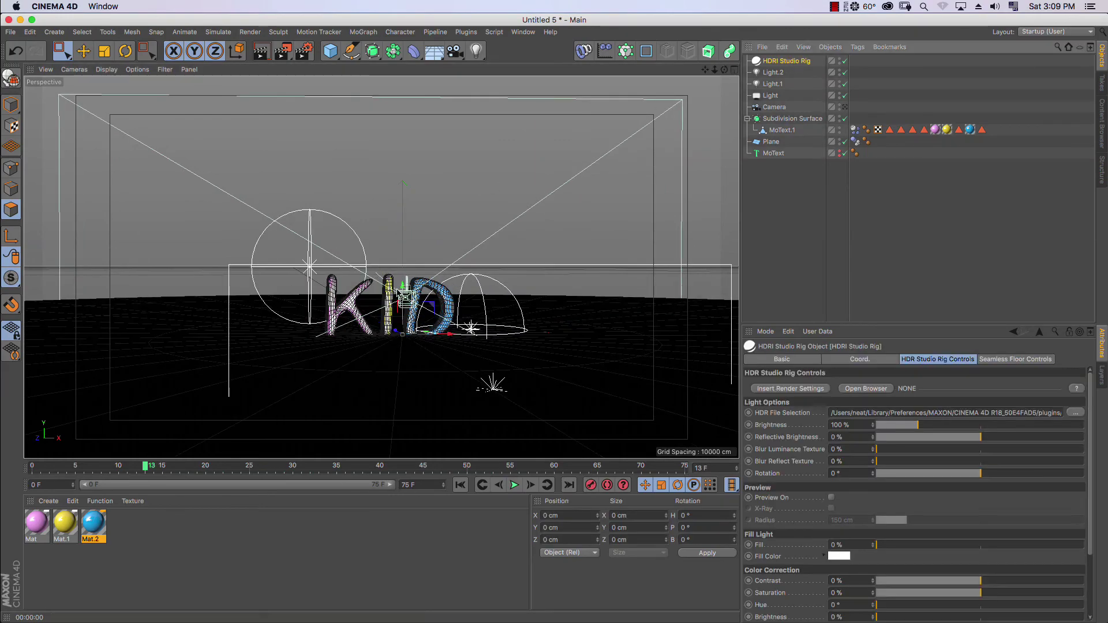
mouse_move(403, 334)
mouse_down()
mouse_move(433, 394)
mouse_move(278, 375)
mouse_up()
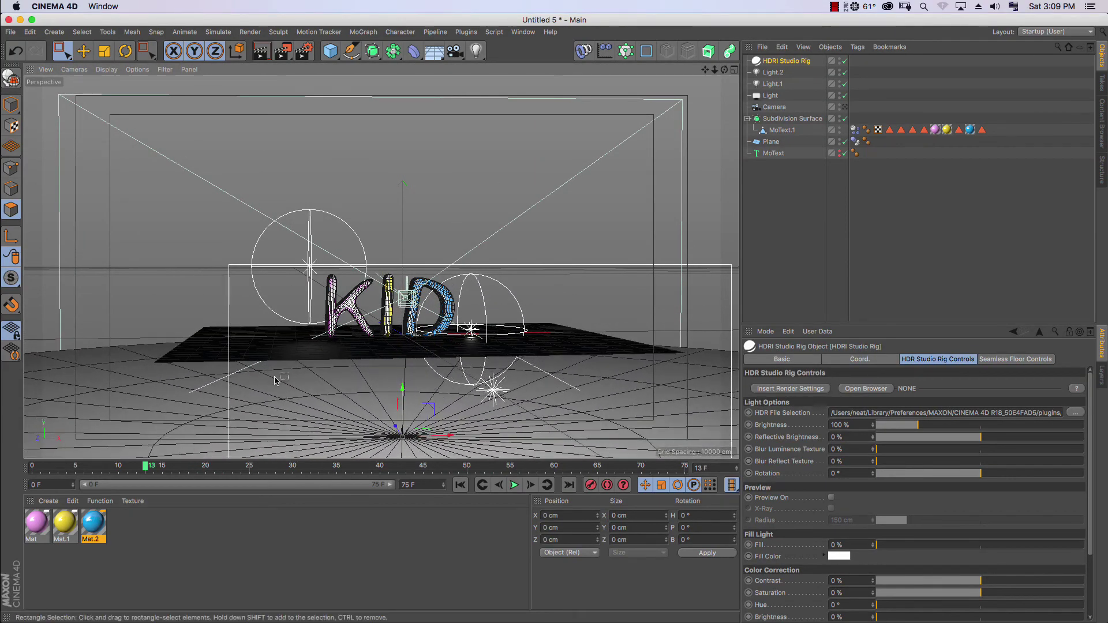
Create a new pale pink material with a GGX reflectance layer.
click(48, 501)
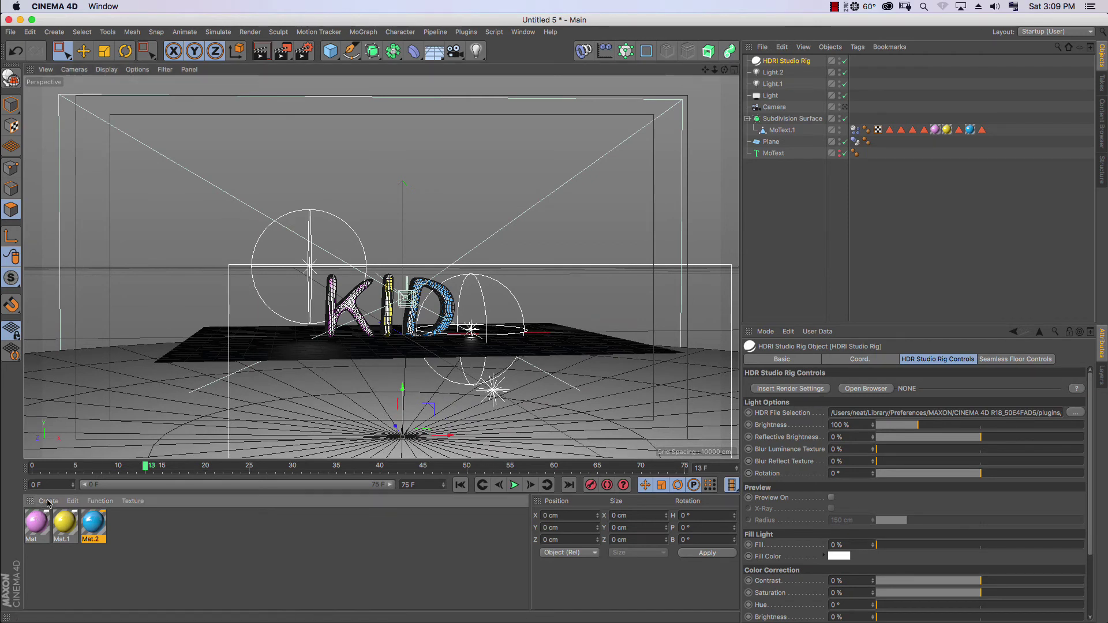
click(331, 542)
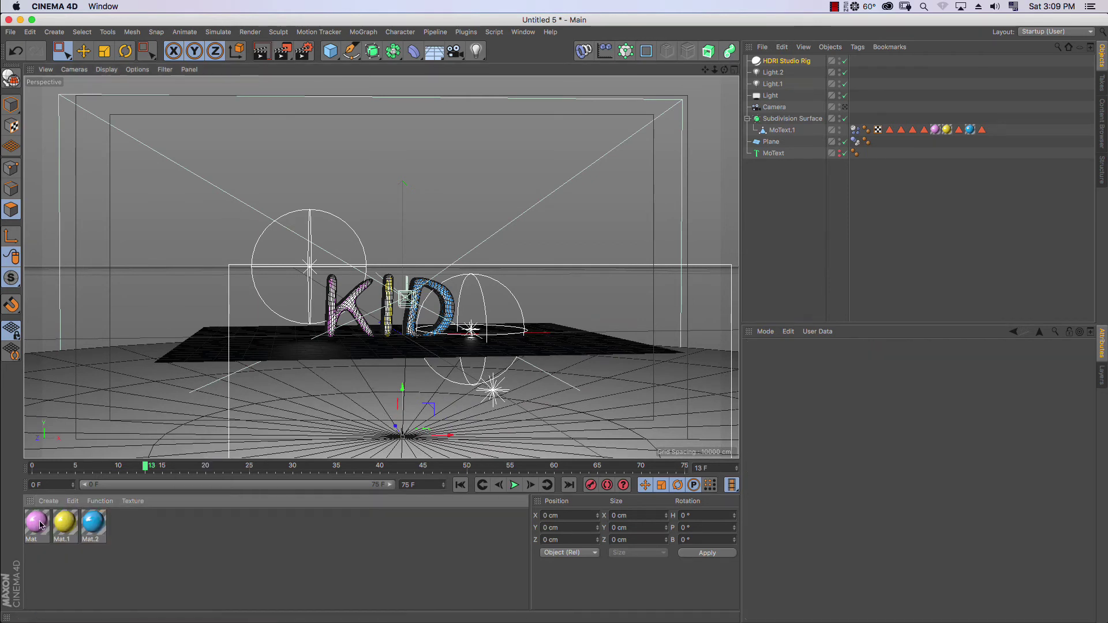
click(48, 500)
click(67, 518)
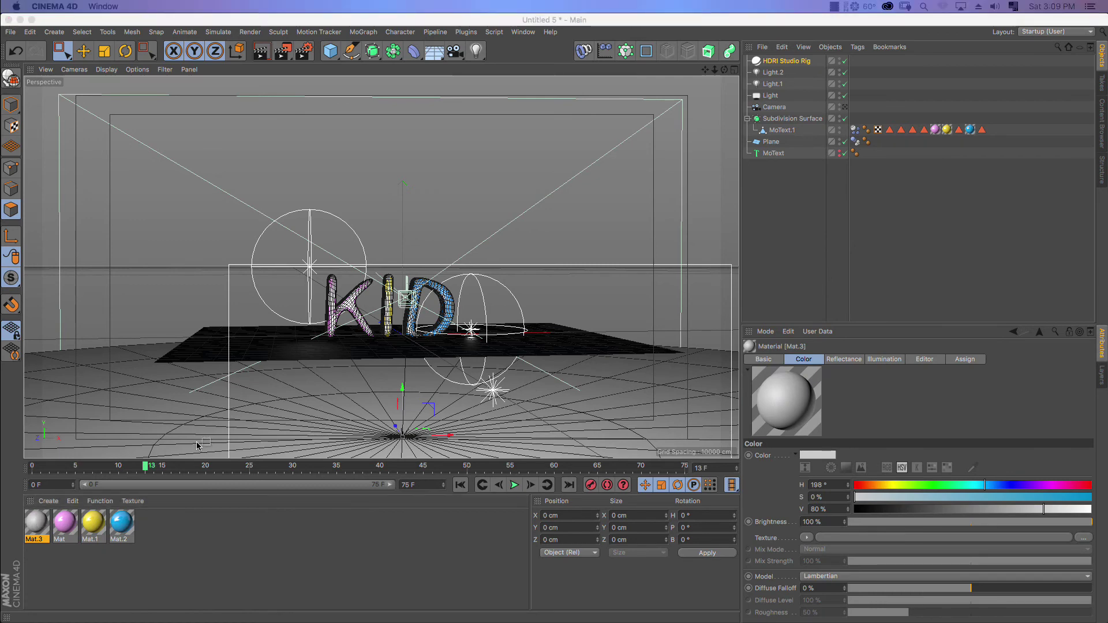
double_click(35, 519)
click(590, 356)
drag(589, 356, 641, 356)
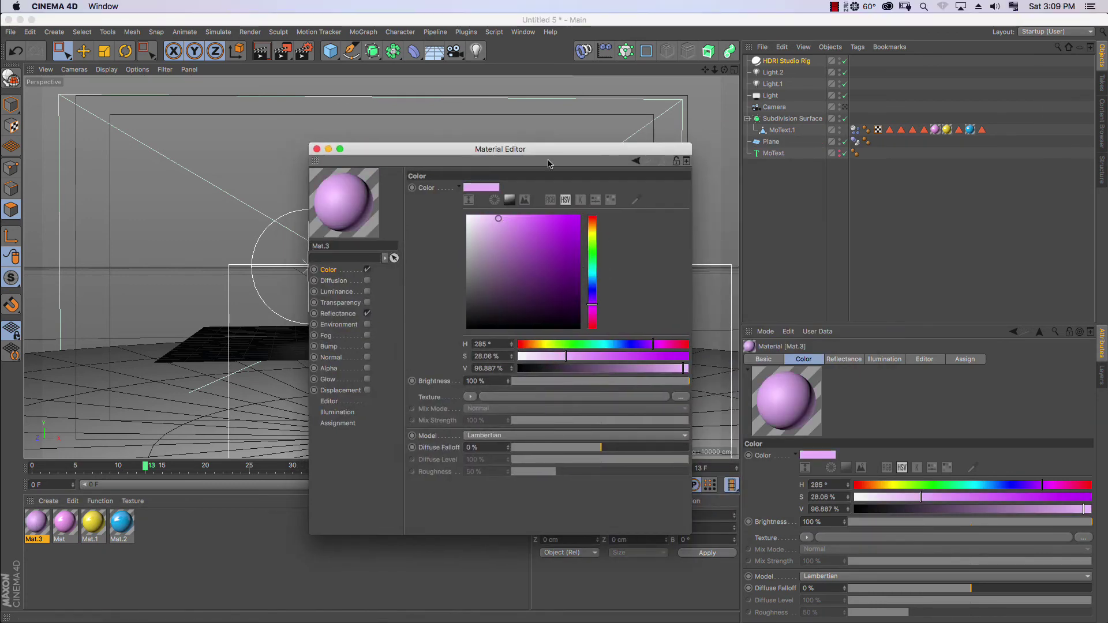
click(338, 314)
click(420, 211)
click(443, 230)
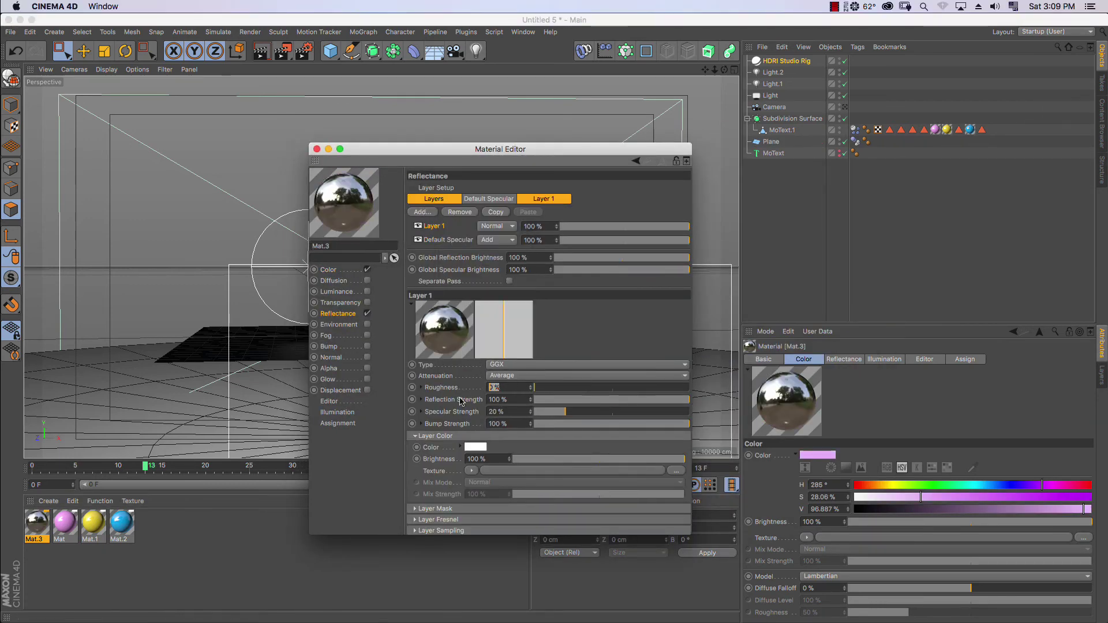
key(Return)
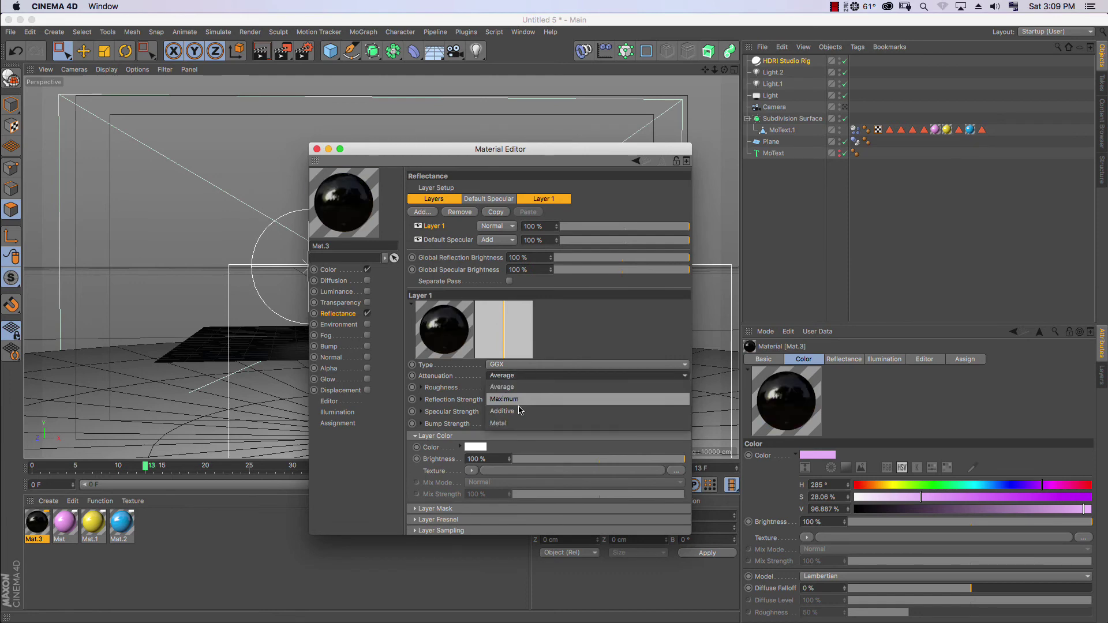
click(317, 150)
Apply the new pink material to the Plane floor.
drag(778, 148, 771, 143)
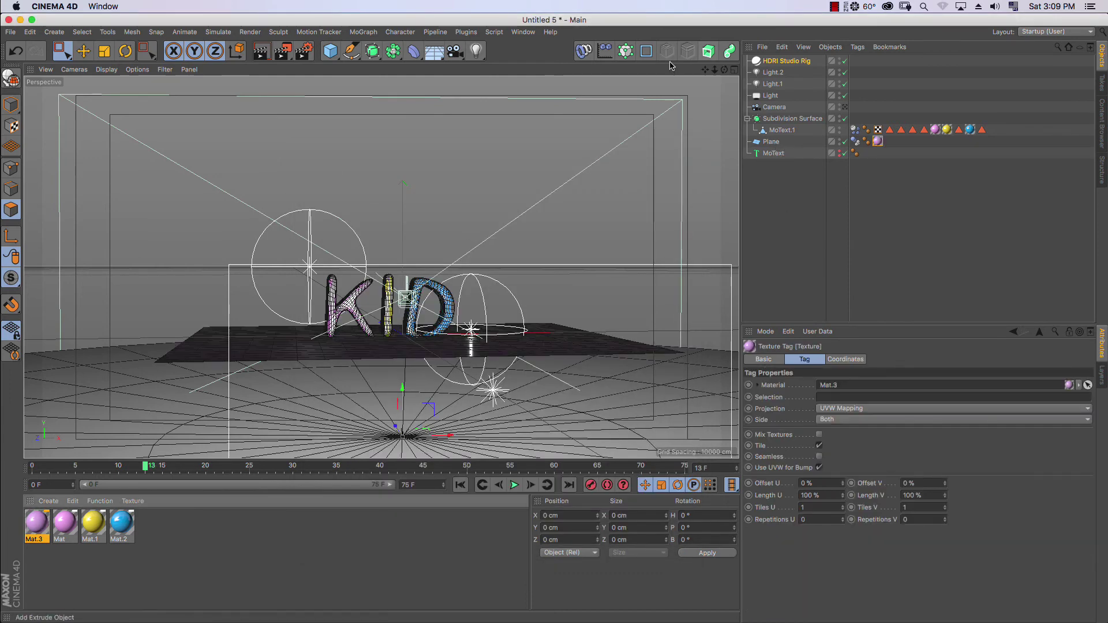
click(434, 50)
click(473, 150)
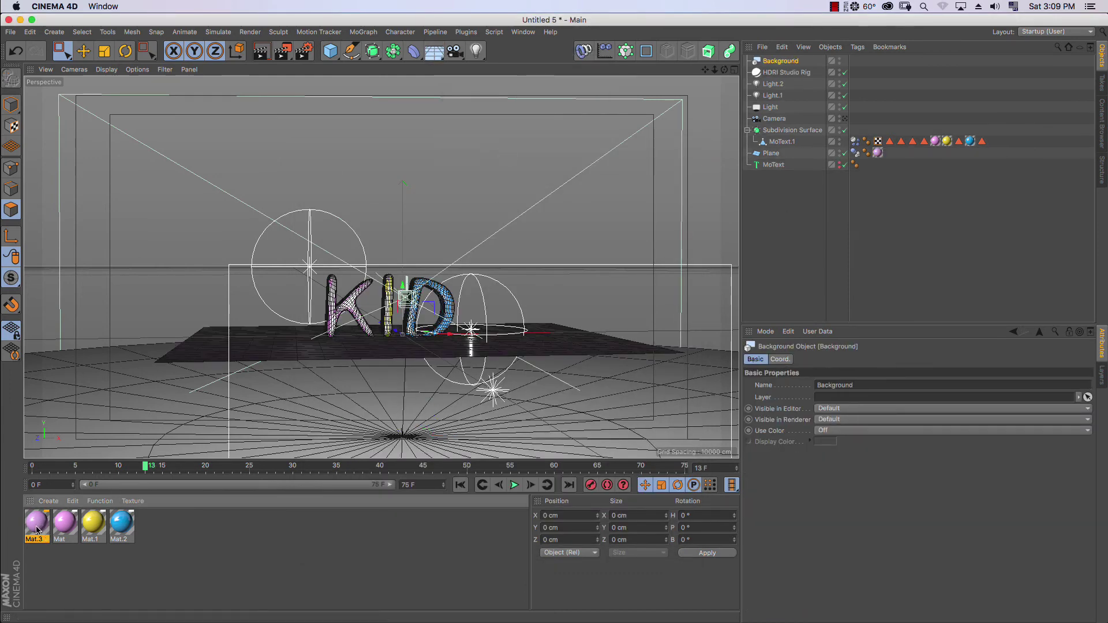
click(37, 530)
key(ctrl+z)
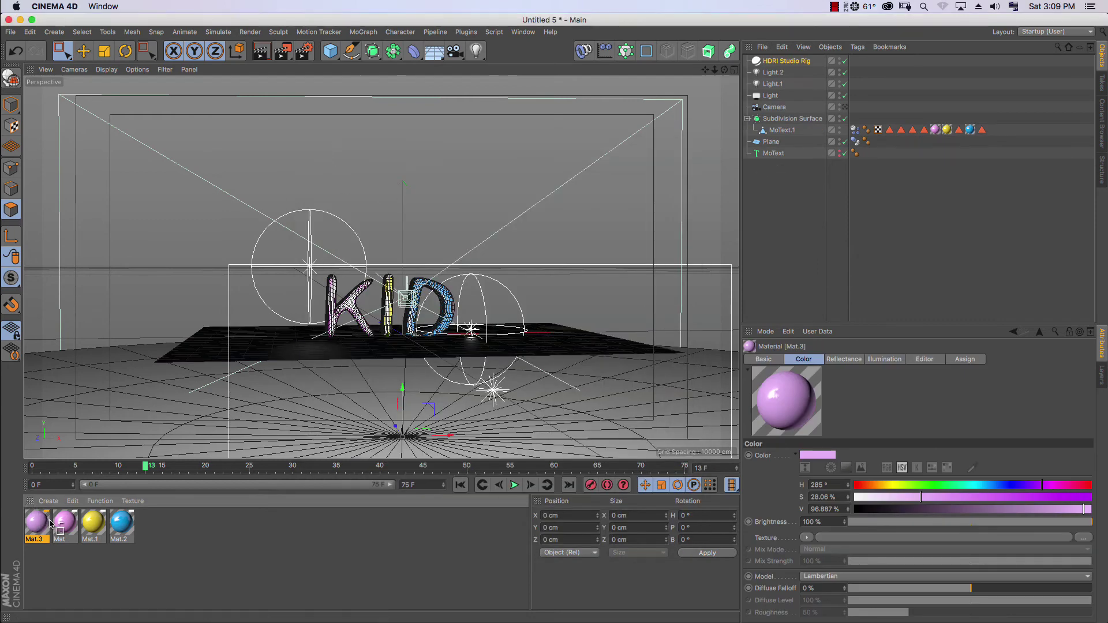
drag(784, 151, 785, 153)
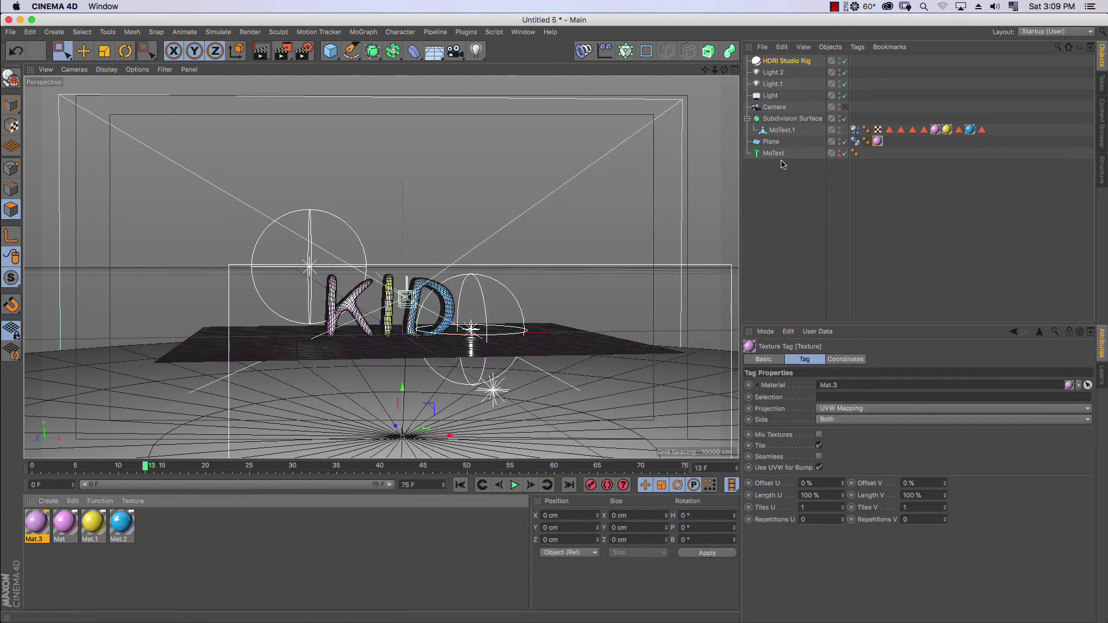
Add a Background object, rename the material BG and apply it to Background.
drag(433, 54, 495, 149)
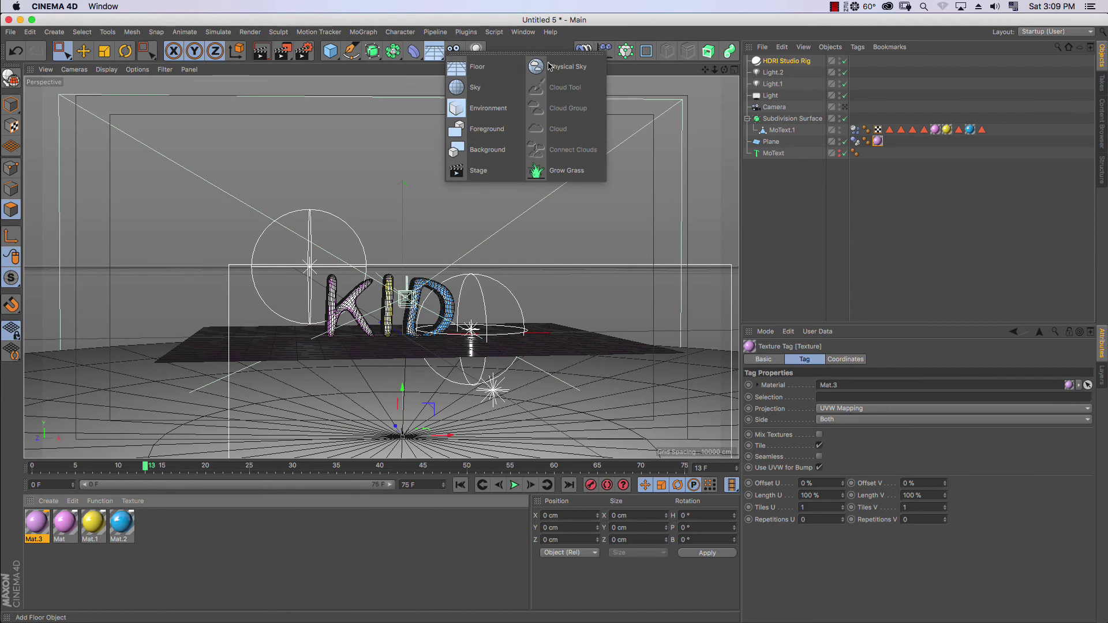
click(496, 149)
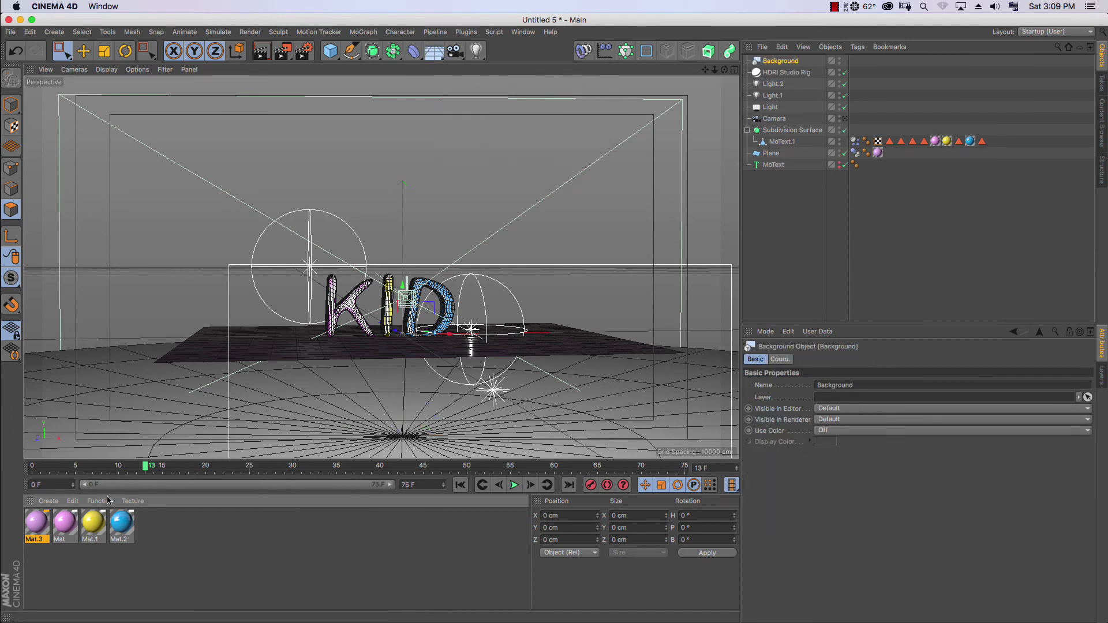
click(37, 526)
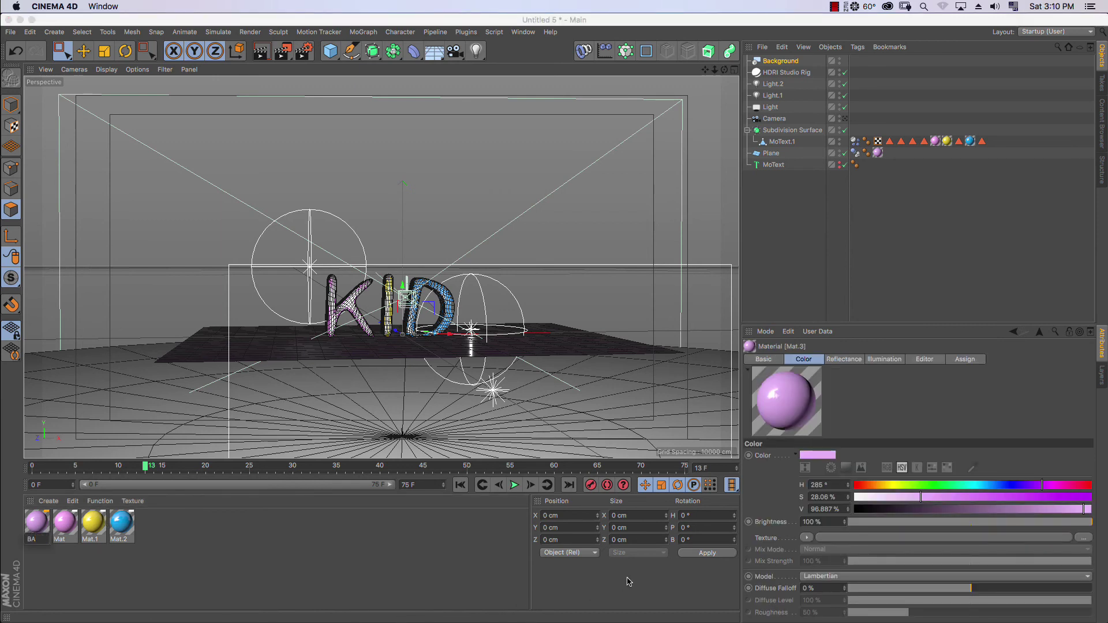
click(166, 563)
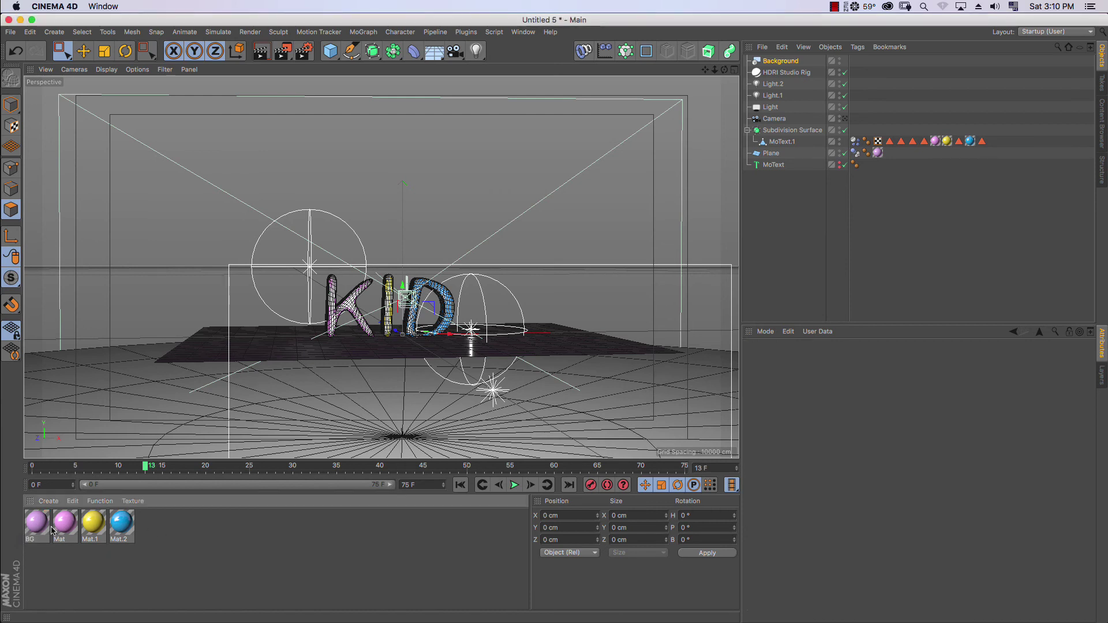
drag(801, 62, 802, 64)
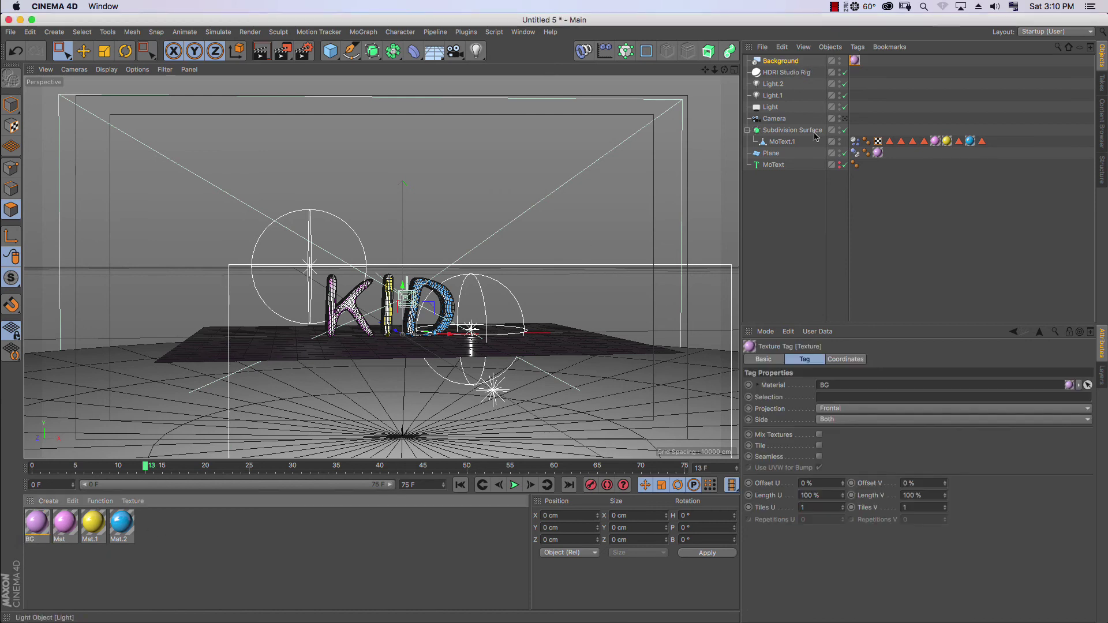
Add a Compositing tag to Plane with Compositing Background enabled.
click(777, 155)
right_click(777, 155)
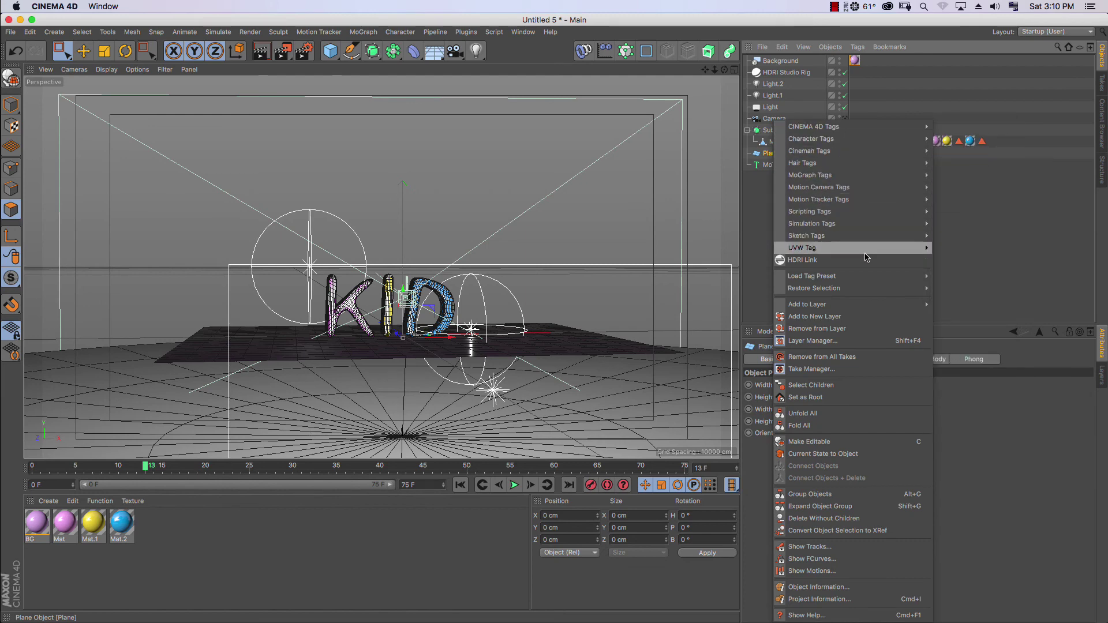
mouse_move(814, 127)
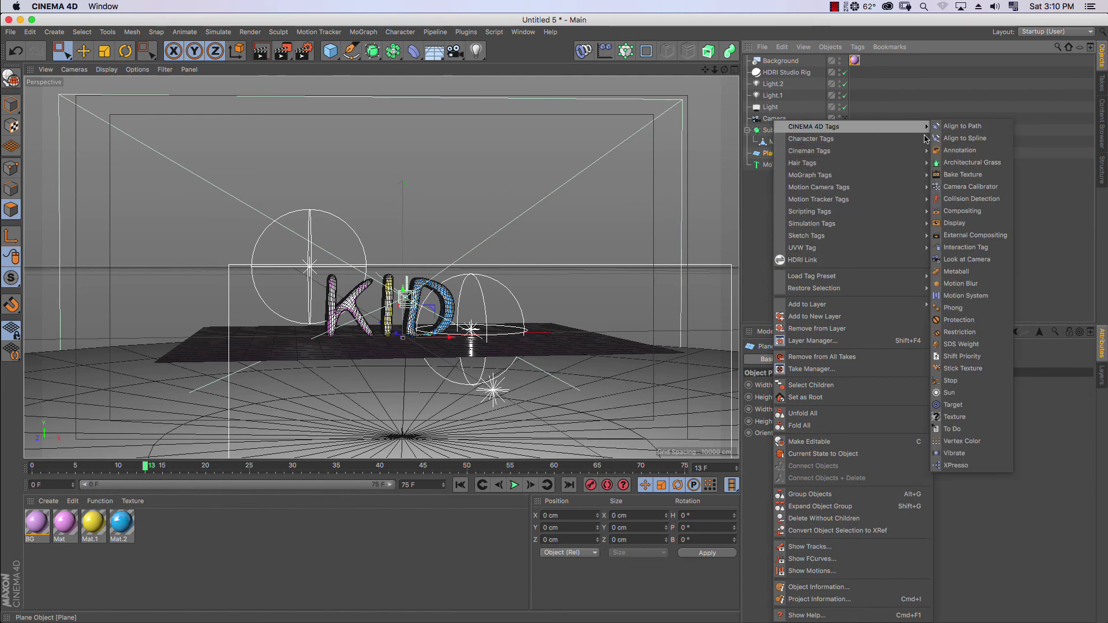
click(970, 211)
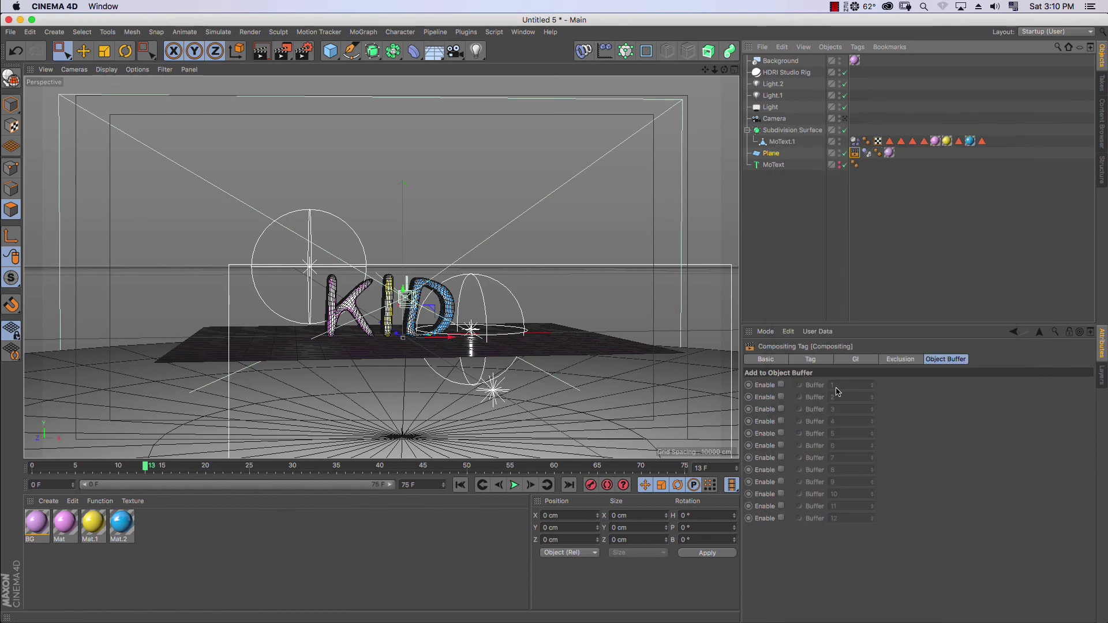
click(814, 360)
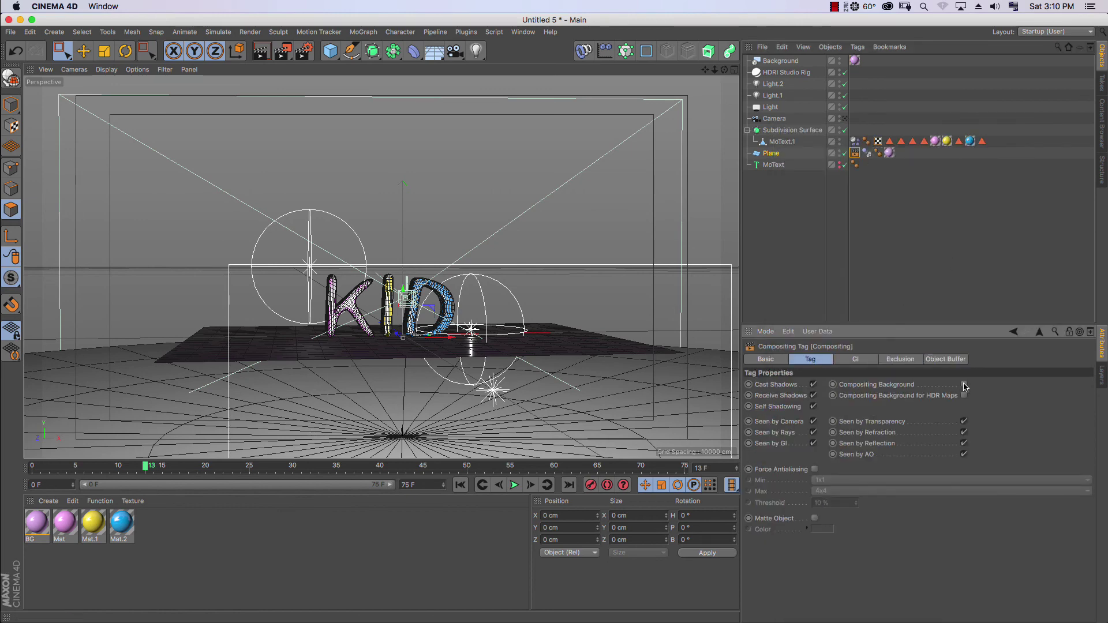
click(845, 118)
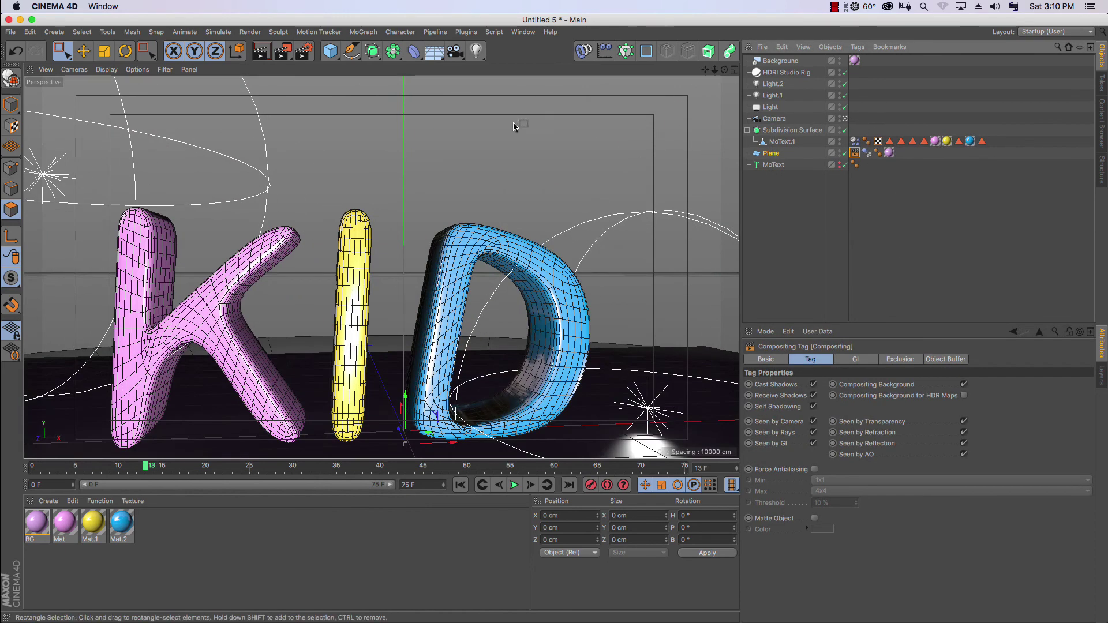
Preview the camera render and play the animation from the start to frame 50.
click(264, 60)
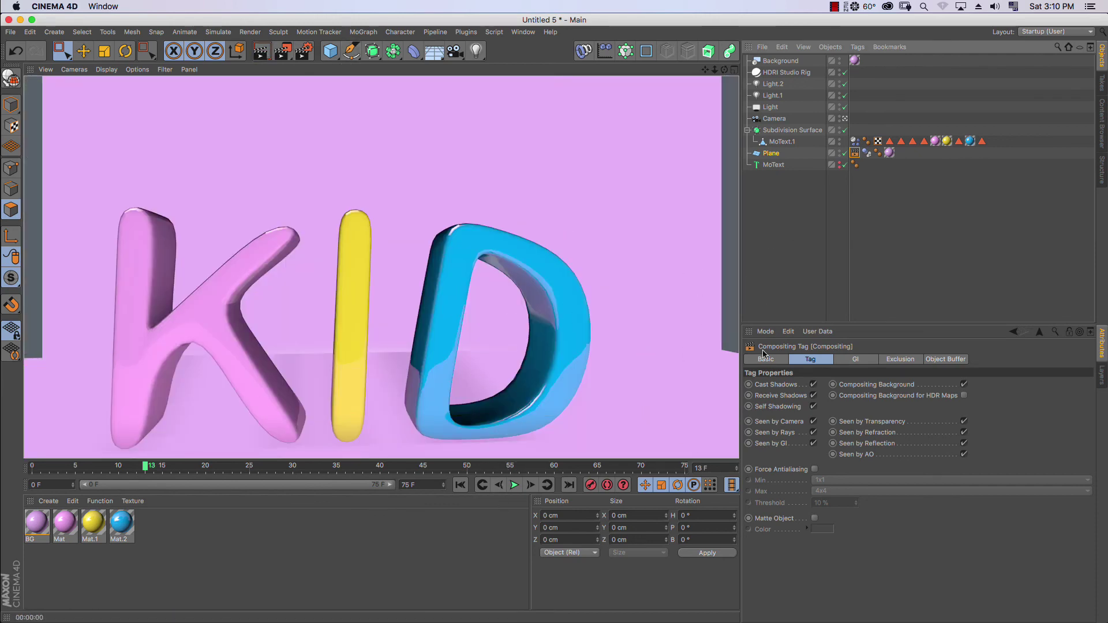
click(33, 466)
click(516, 486)
click(515, 486)
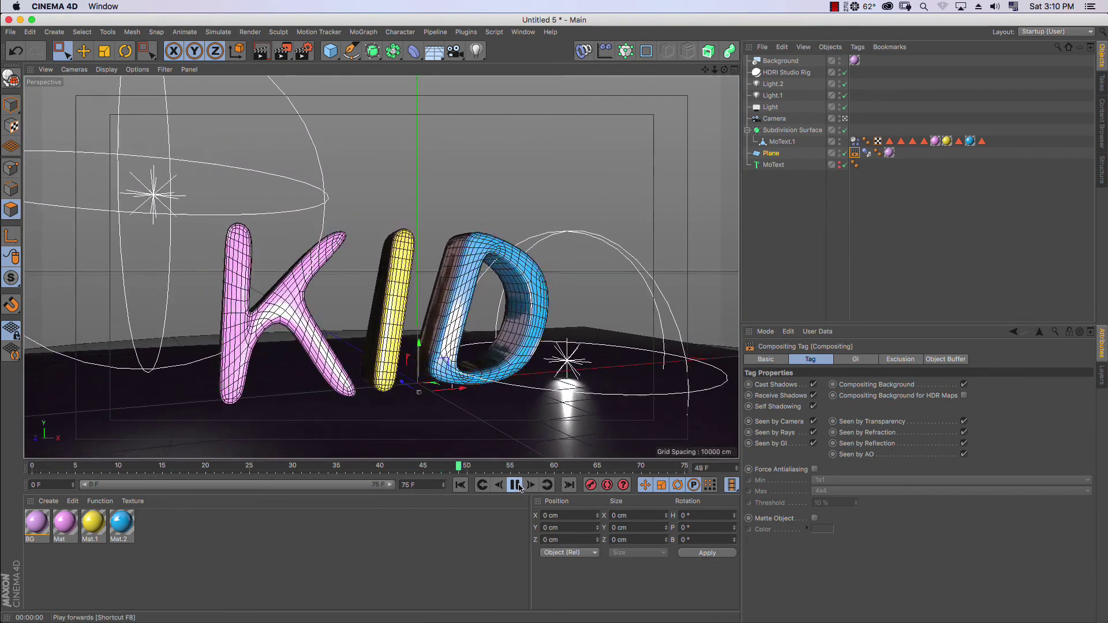
Render frame 50 of the tricoloured KID scene to Picture Viewer.
click(264, 54)
click(280, 55)
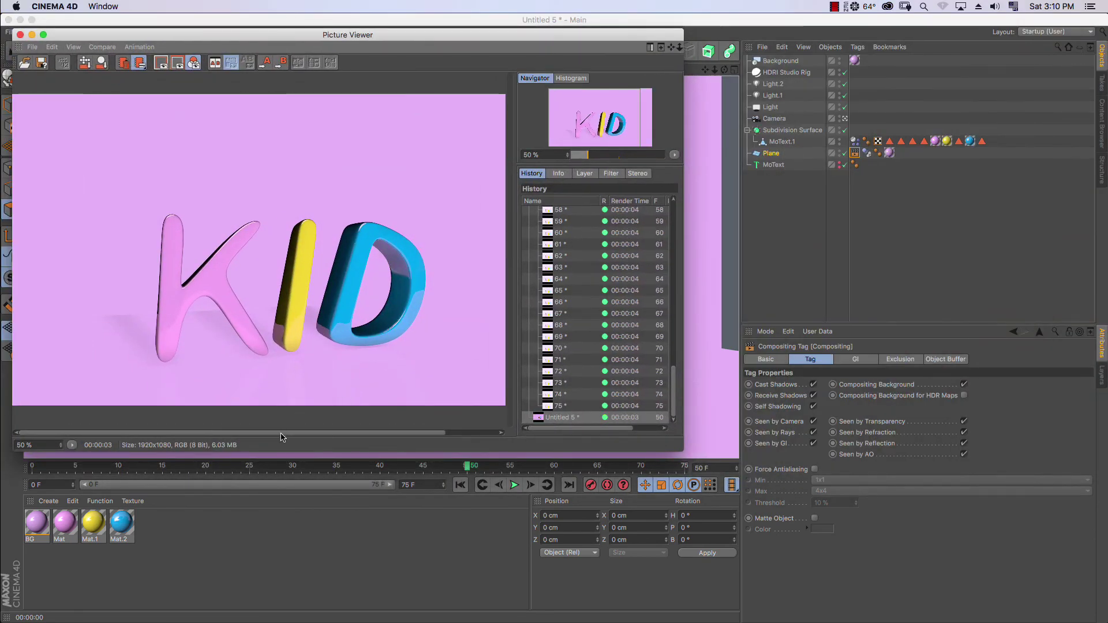
drag(338, 434, 378, 434)
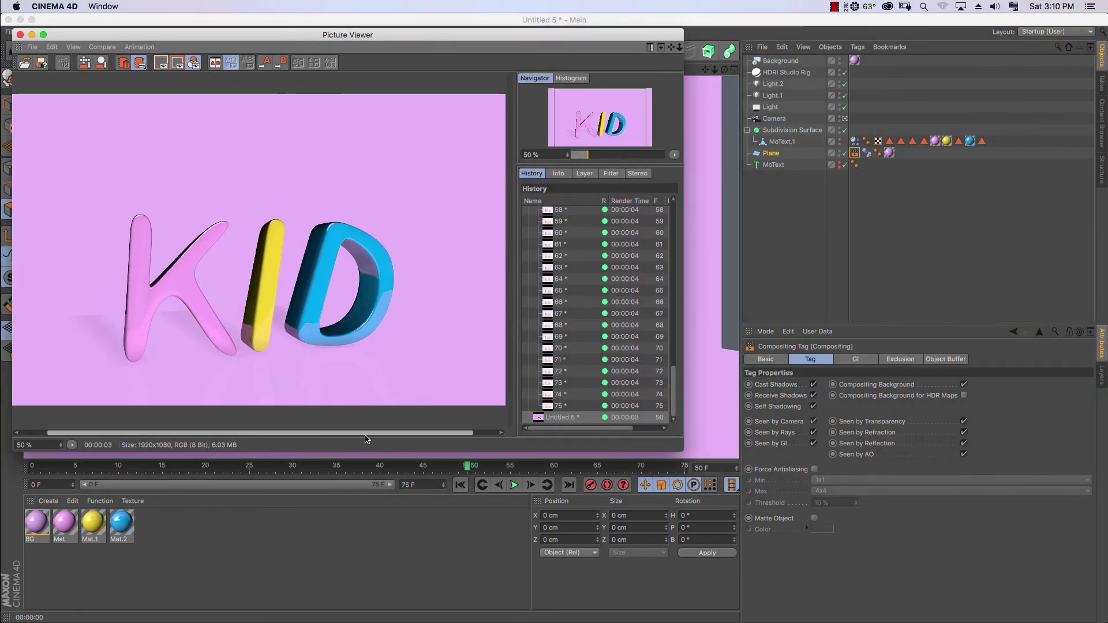